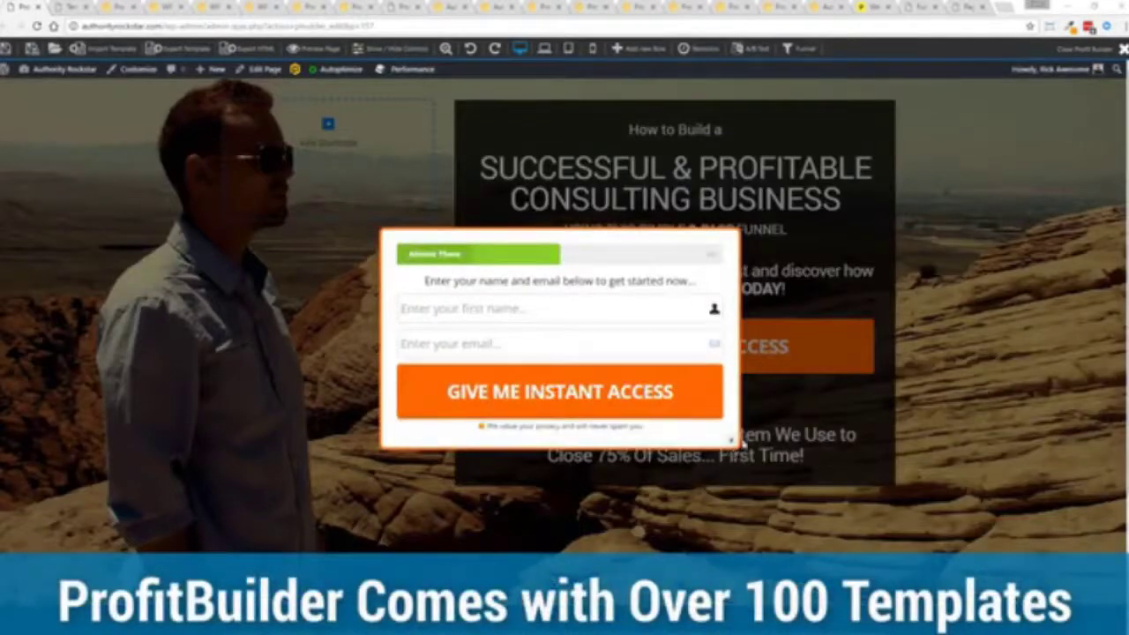
- Close the opt-in popup, preview it once more with the orange button, then close it again
{"action": "left_click", "coordinate": [733, 441]}
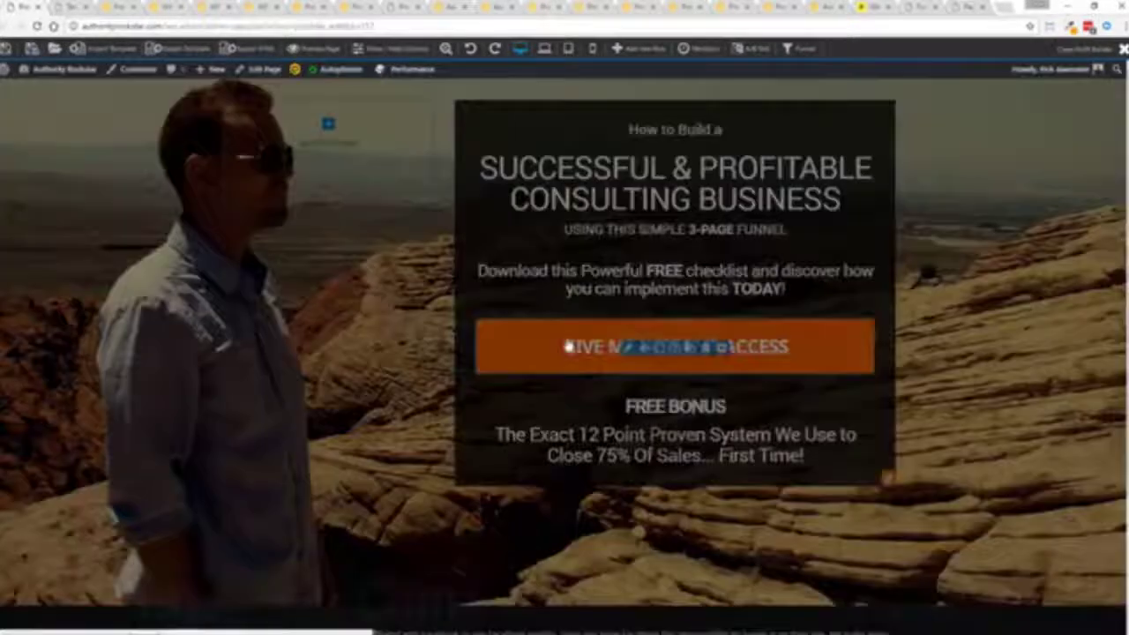
{"action": "left_click", "coordinate": [568, 347]}
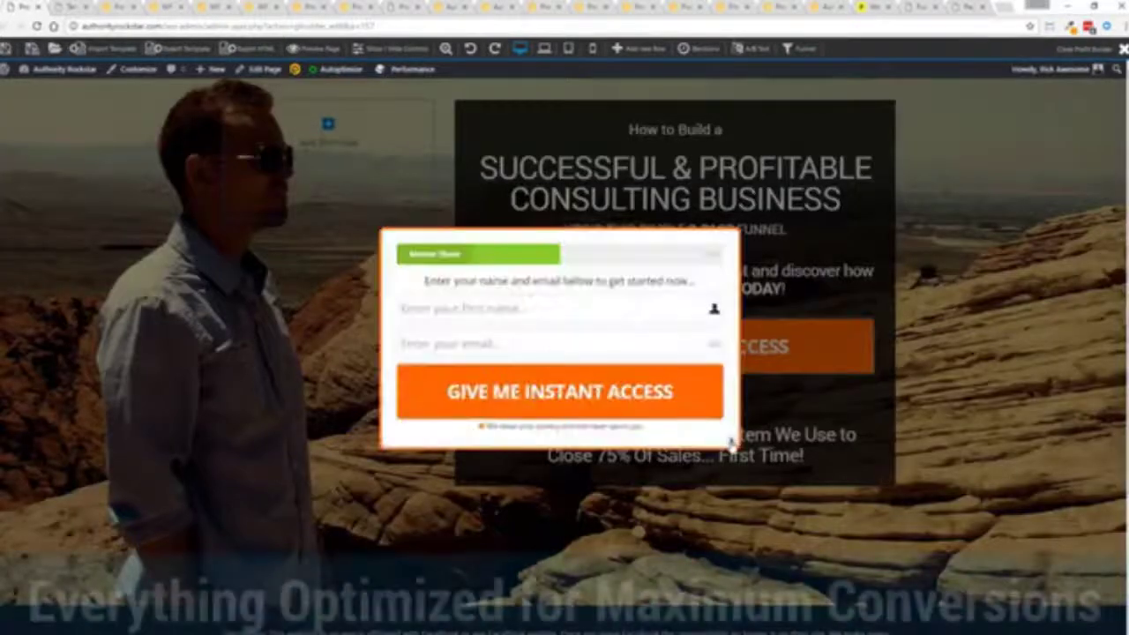
{"action": "left_click", "coordinate": [728, 440]}
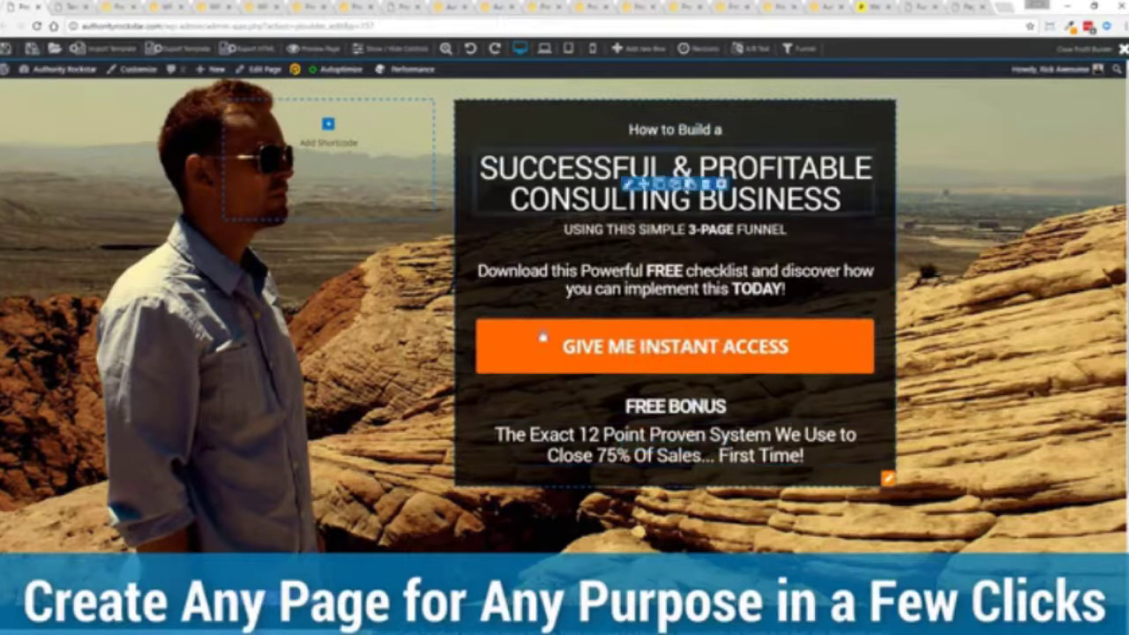
- Replace the headline text with SUCCESSFUL & PROFITABLE MARKETING AGENCY
{"action": "left_click", "coordinate": [627, 183]}
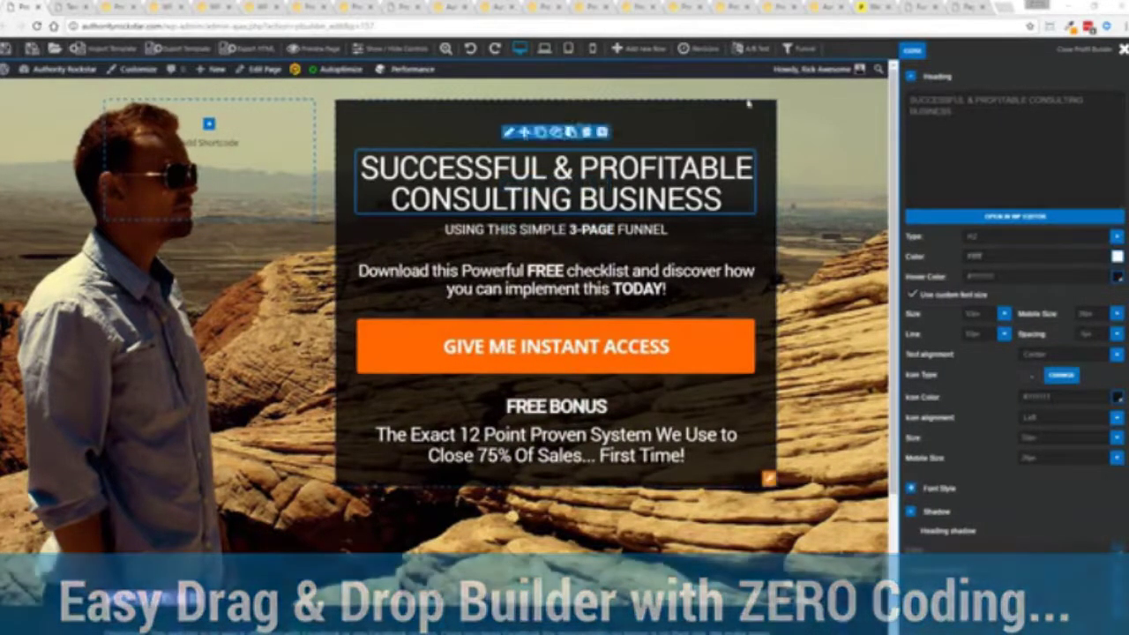
{"action": "key", "text": "ctrl+a"}
{"action": "type", "text": "SUCCESSFUL & PROFITABLE MARKETING AGENCY"}
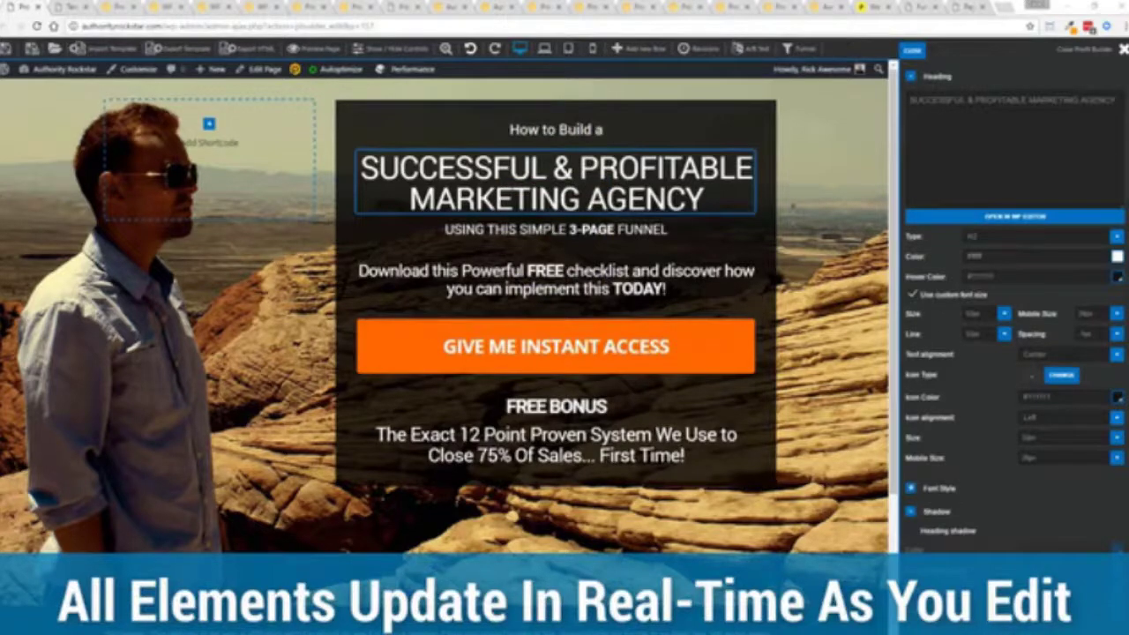
- Change the subheading's FUNNEL to CLOSING SYSTEM, keeping 3-PAGE bold
{"action": "left_click", "coordinate": [555, 229]}
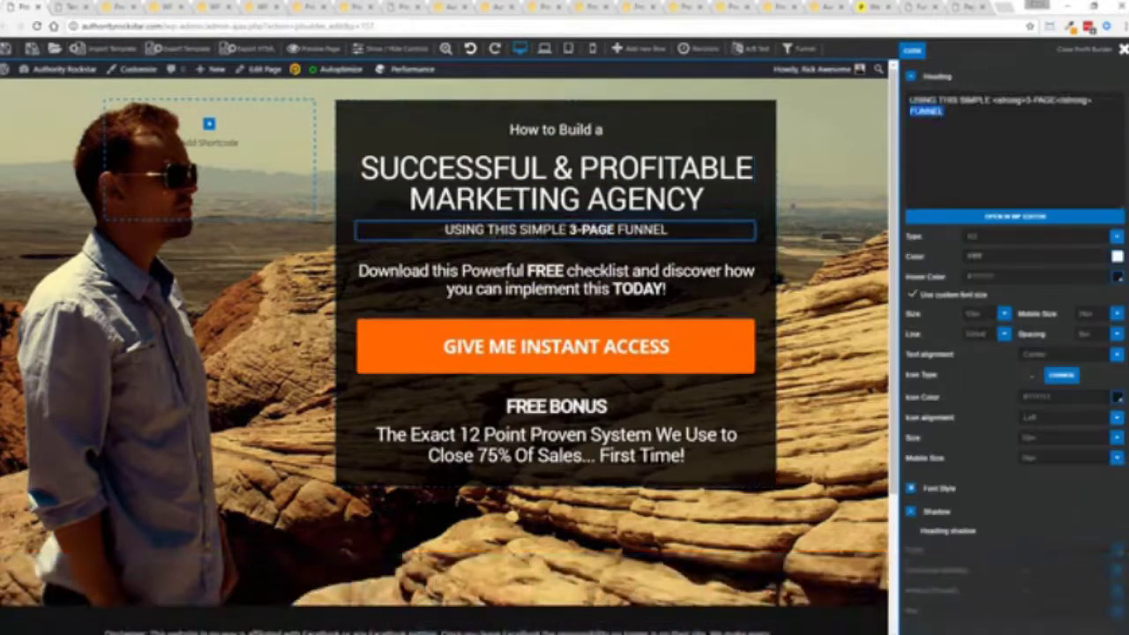
{"action": "type", "text": "CLOSING SYSTEM"}
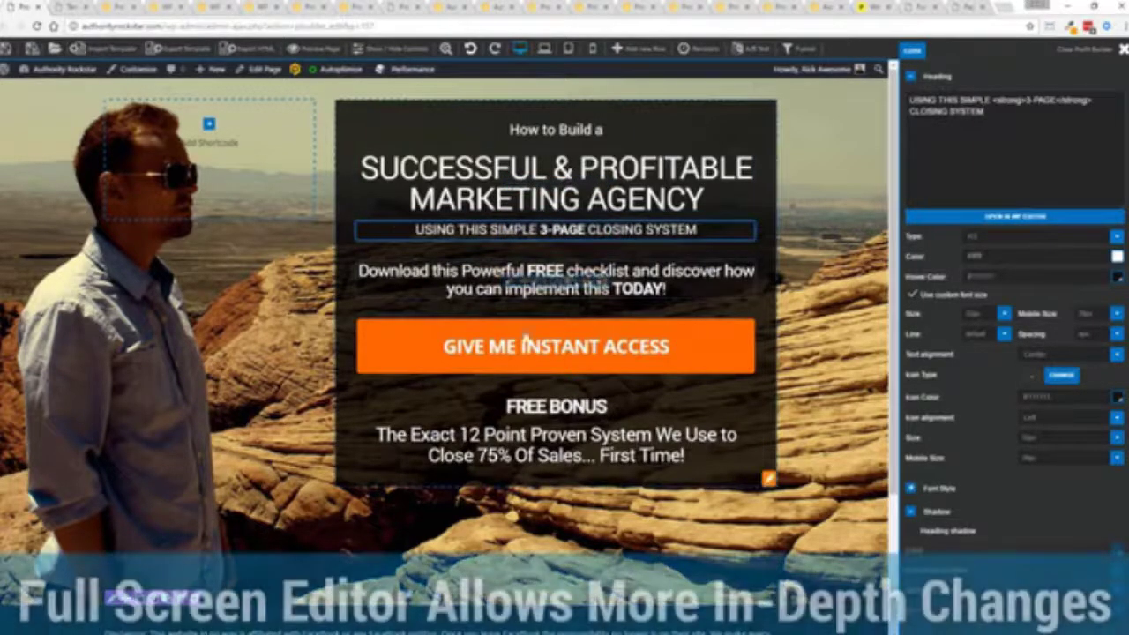
{"action": "left_click", "coordinate": [981, 218]}
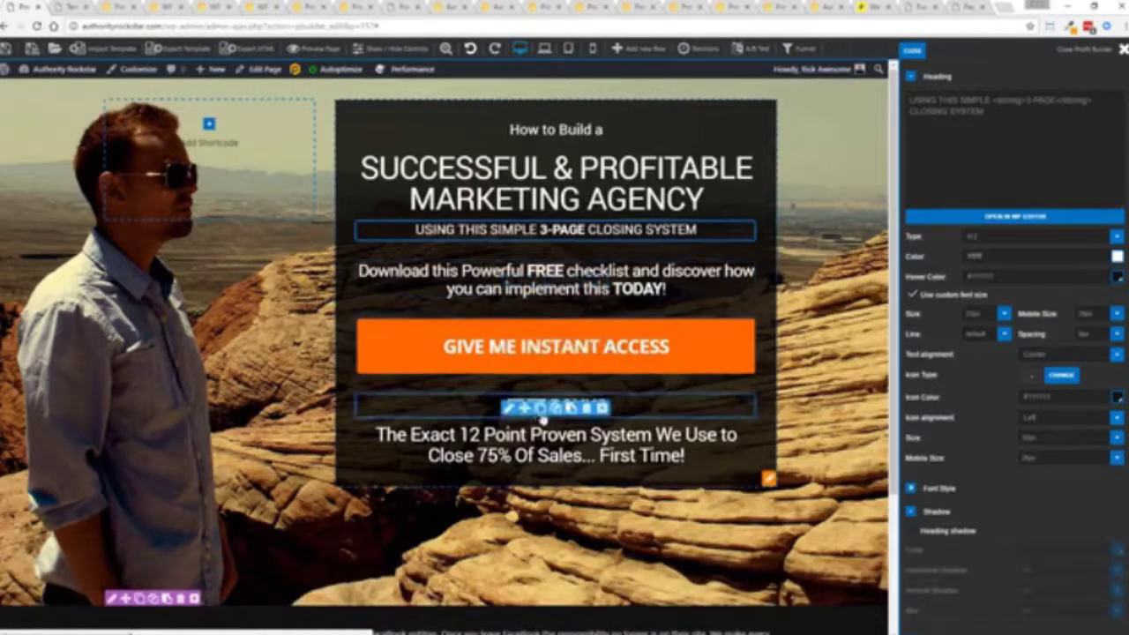
- Move the FREE BONUS heading above the 12 Point text and delete the duplicate heading
{"action": "mouse_move", "coordinate": [537, 414]}
{"action": "left_mouse_down"}
{"action": "mouse_move", "coordinate": [526, 254]}
{"action": "mouse_move", "coordinate": [517, 408]}
{"action": "mouse_move", "coordinate": [529, 405]}
{"action": "left_mouse_up"}
{"action": "left_click", "coordinate": [540, 404]}
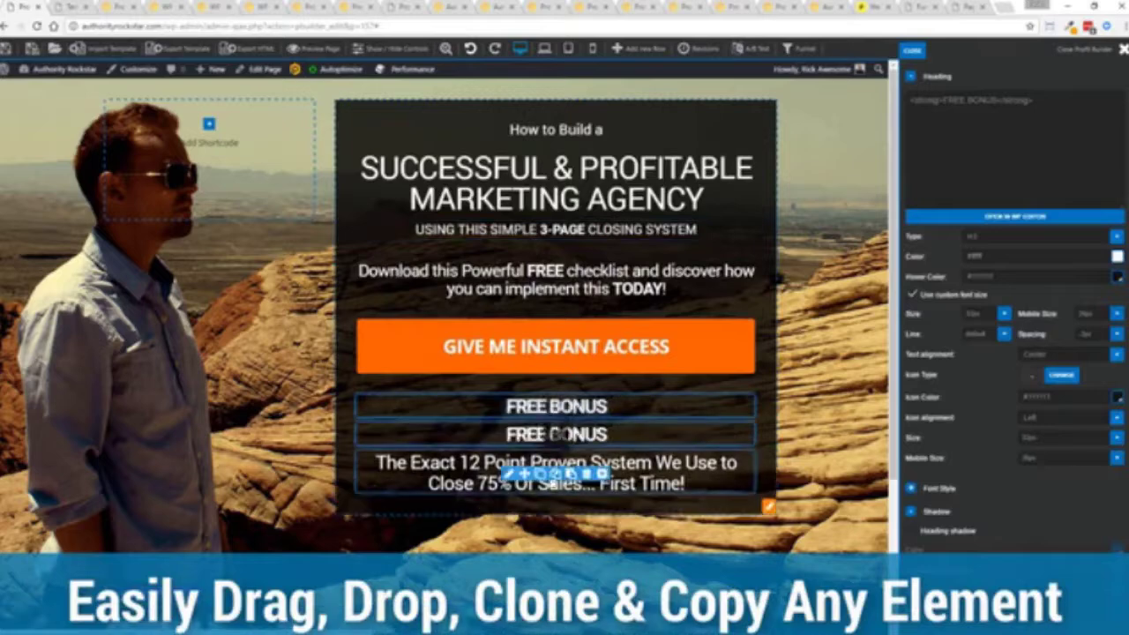
{"action": "left_click", "coordinate": [586, 436]}
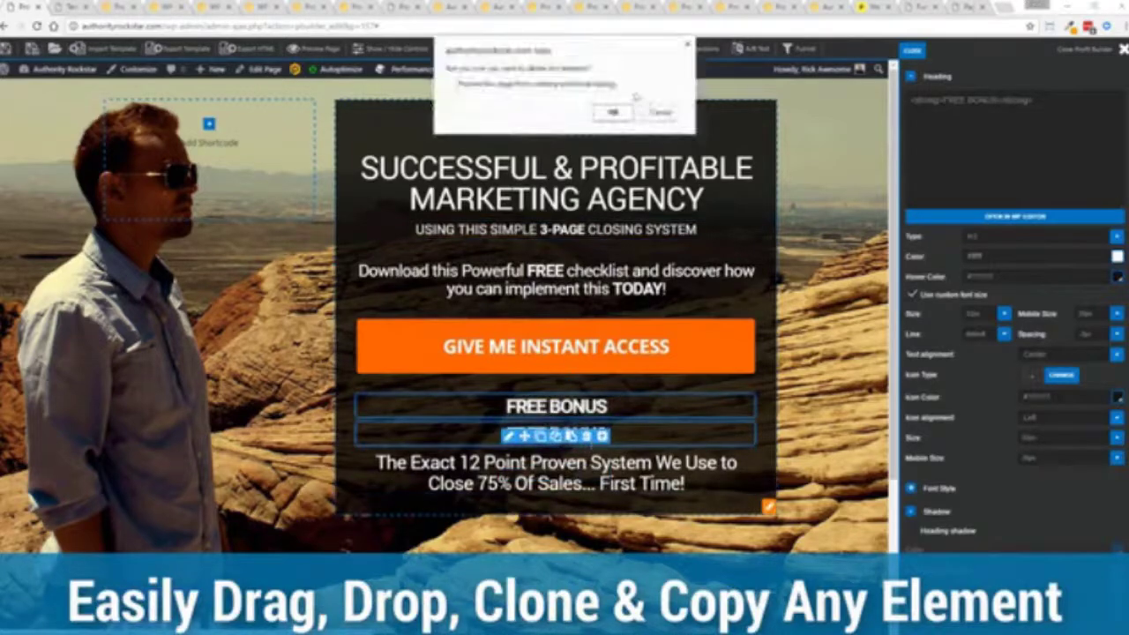
{"action": "left_click", "coordinate": [613, 111]}
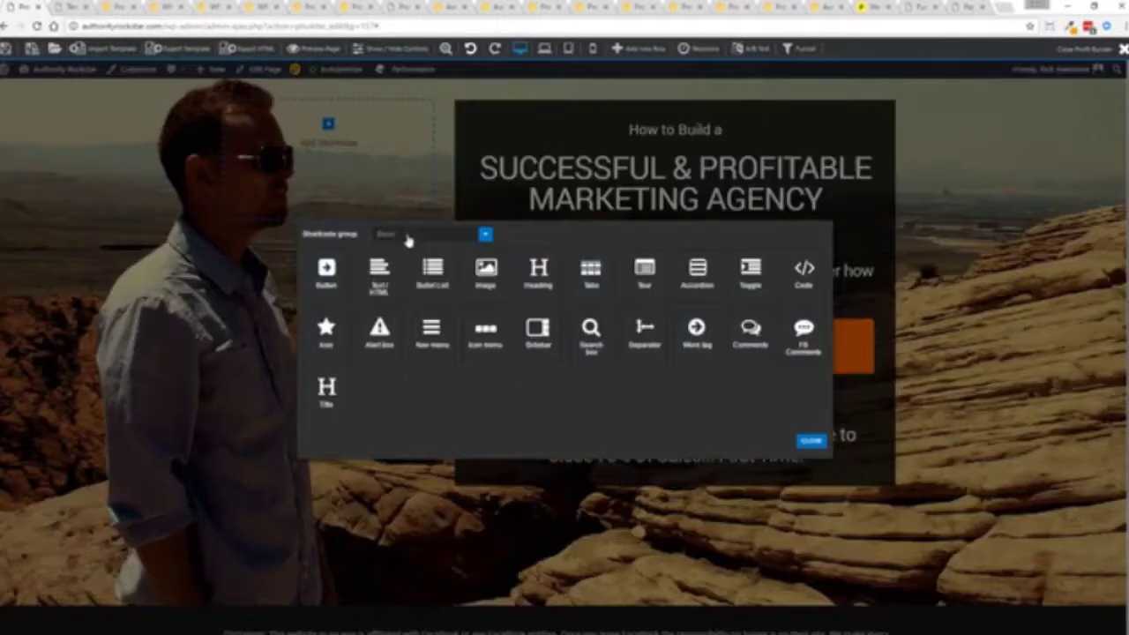
- Add a Content video element set to YouTube Video under "How to Build a", then request its deletion
{"action": "left_click", "coordinate": [408, 238]}
{"action": "left_click", "coordinate": [394, 294]}
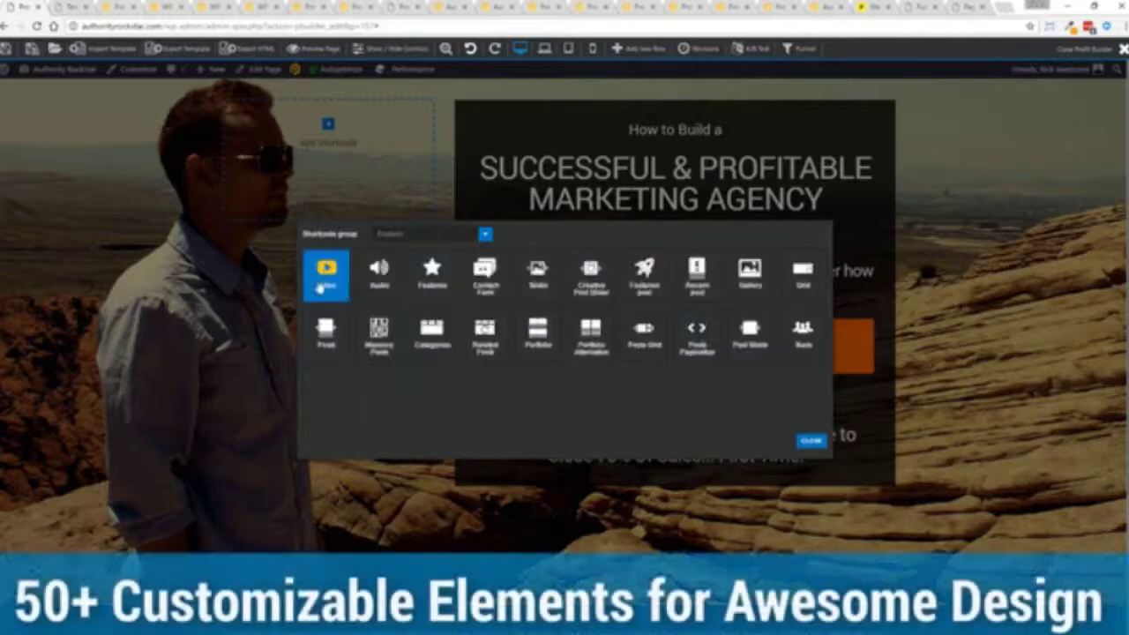
{"action": "left_click", "coordinate": [324, 284]}
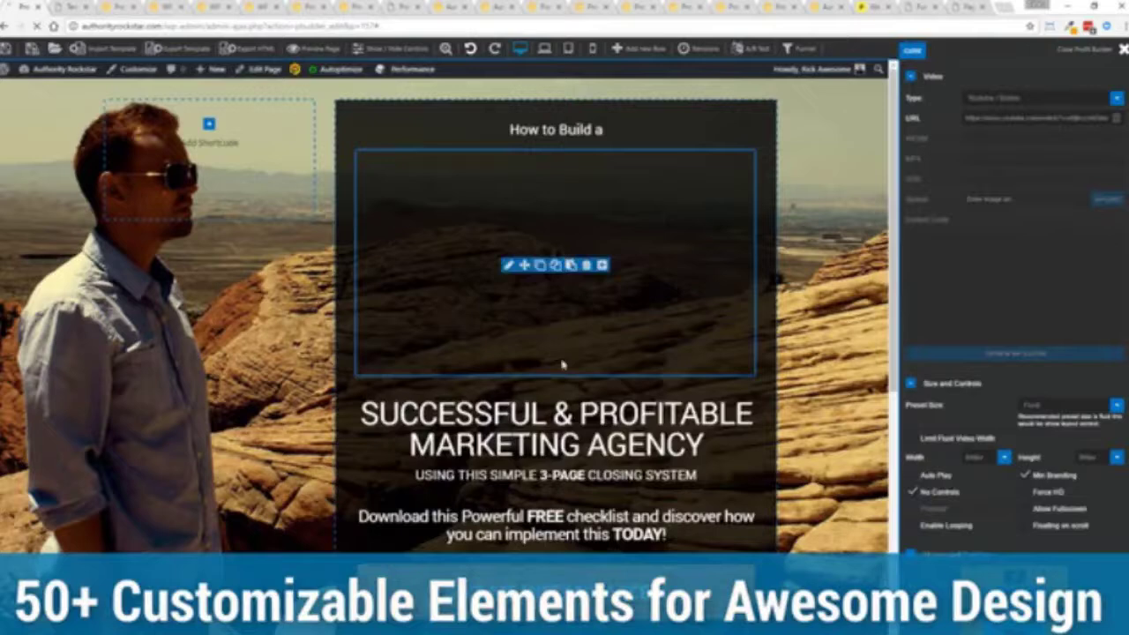
{"action": "left_click", "coordinate": [996, 98]}
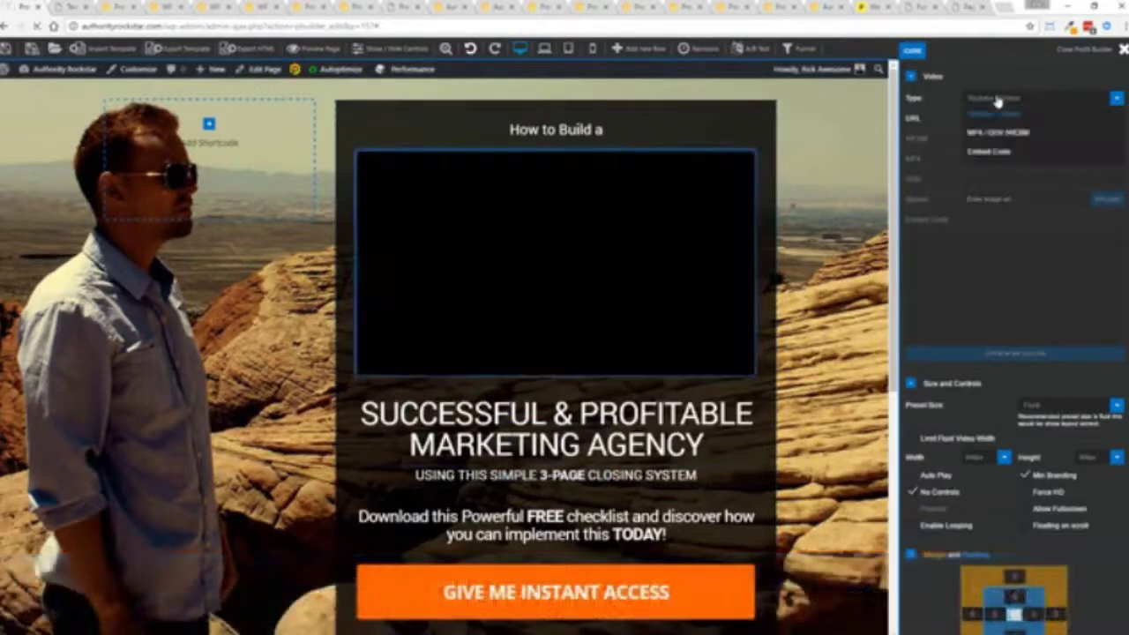
{"action": "left_click", "coordinate": [997, 106]}
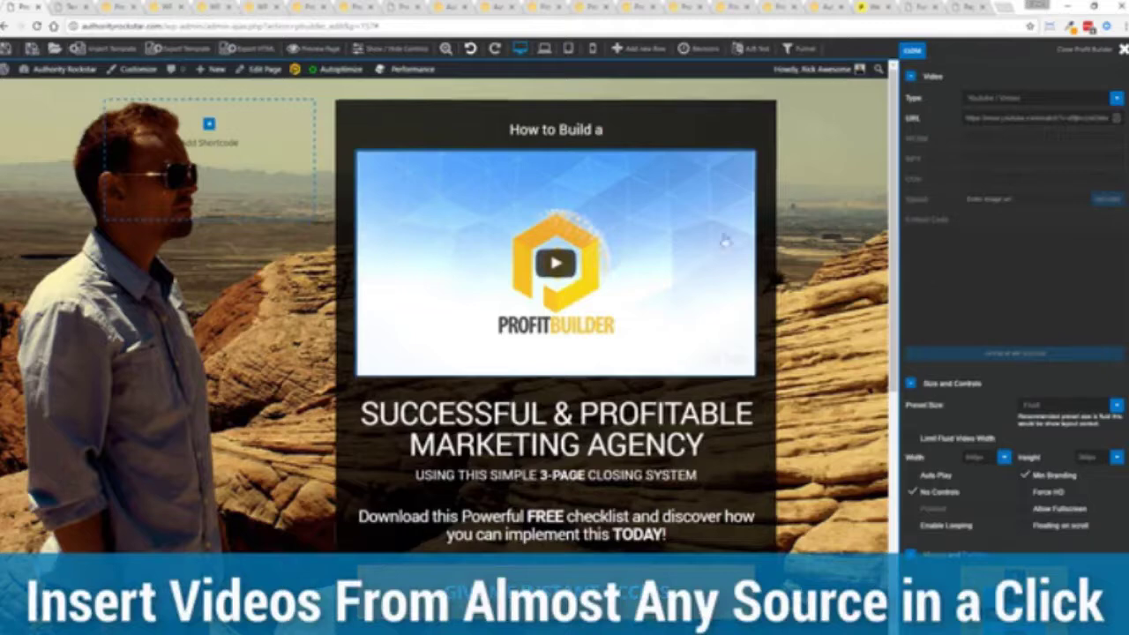
{"action": "mouse_move", "coordinate": [672, 232]}
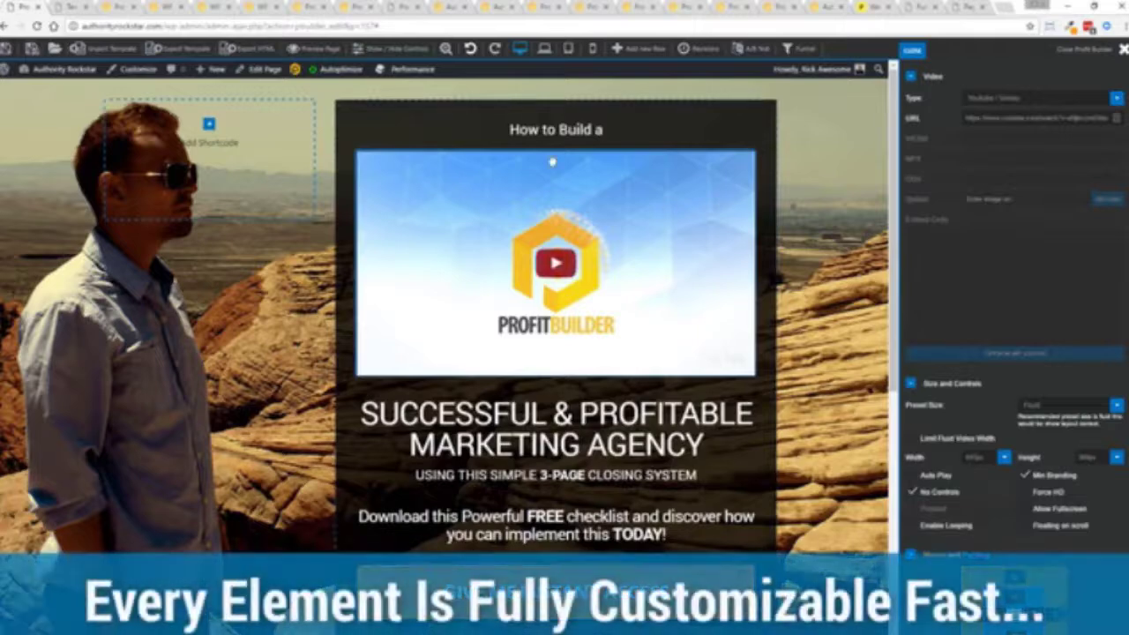
{"action": "left_click", "coordinate": [587, 265]}
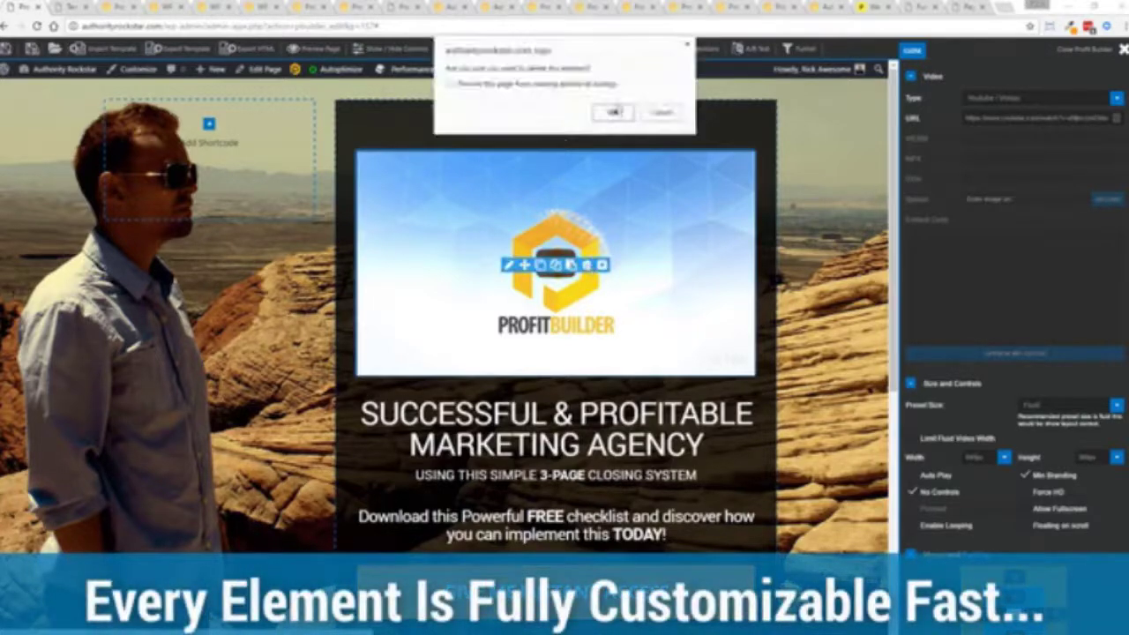
- Confirm removing the video block and start browsing the Profit Builder templates library
{"action": "left_click", "coordinate": [615, 113]}
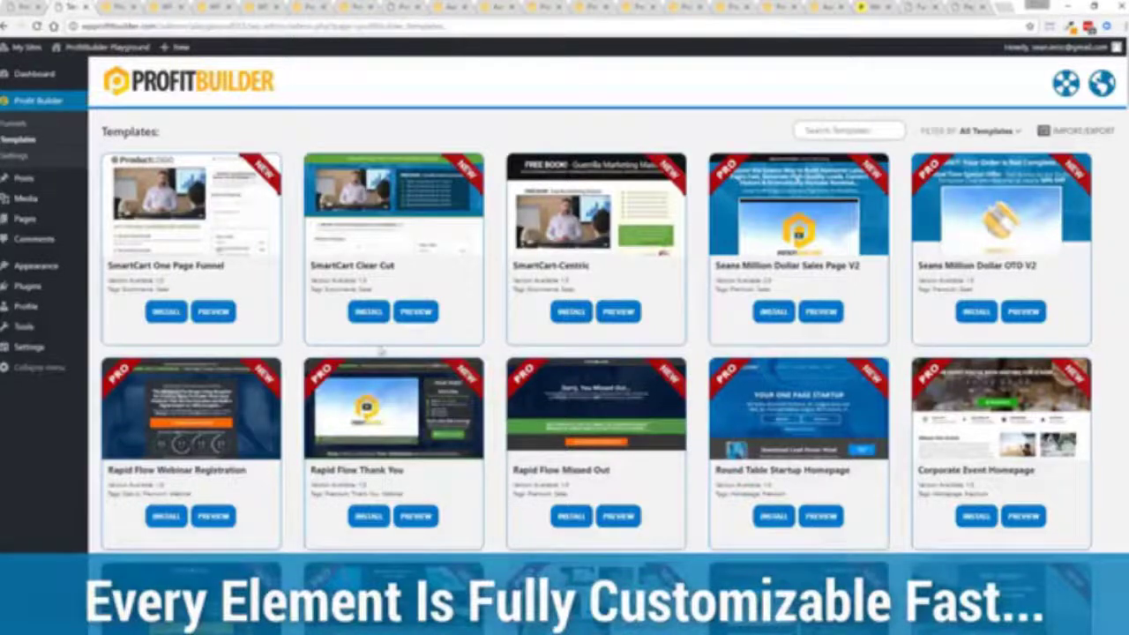
{"action": "scroll", "coordinate": [423, 302], "scroll_direction": "down", "scroll_amount": 1}
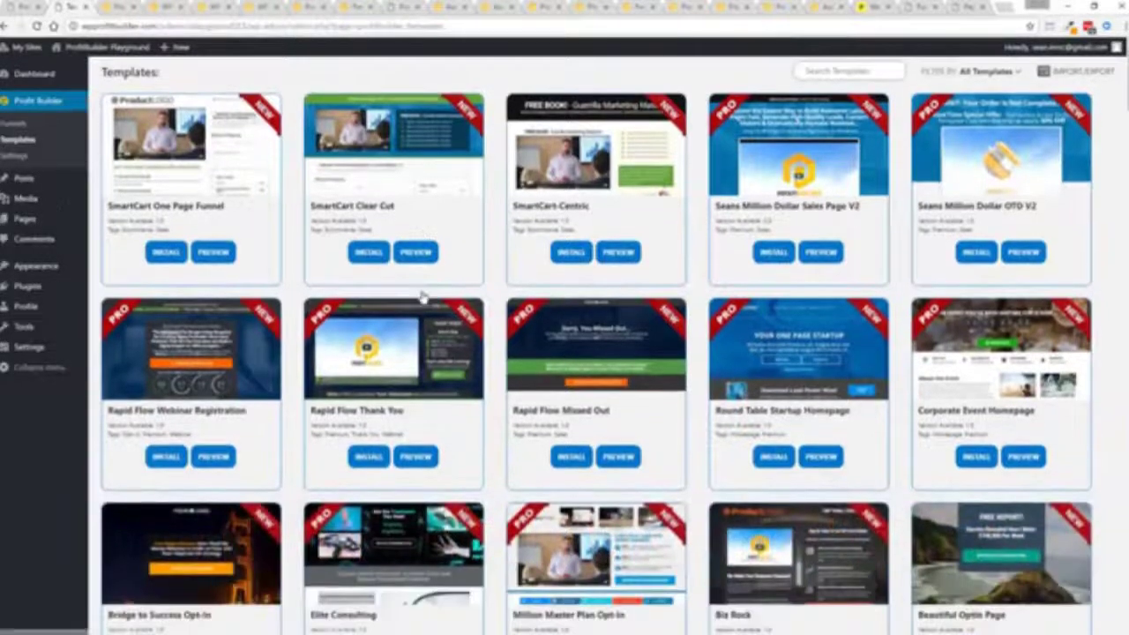
{"action": "scroll", "coordinate": [421, 296], "scroll_direction": "down", "scroll_amount": 1}
{"action": "scroll", "coordinate": [415, 297], "scroll_direction": "up", "scroll_amount": 2}
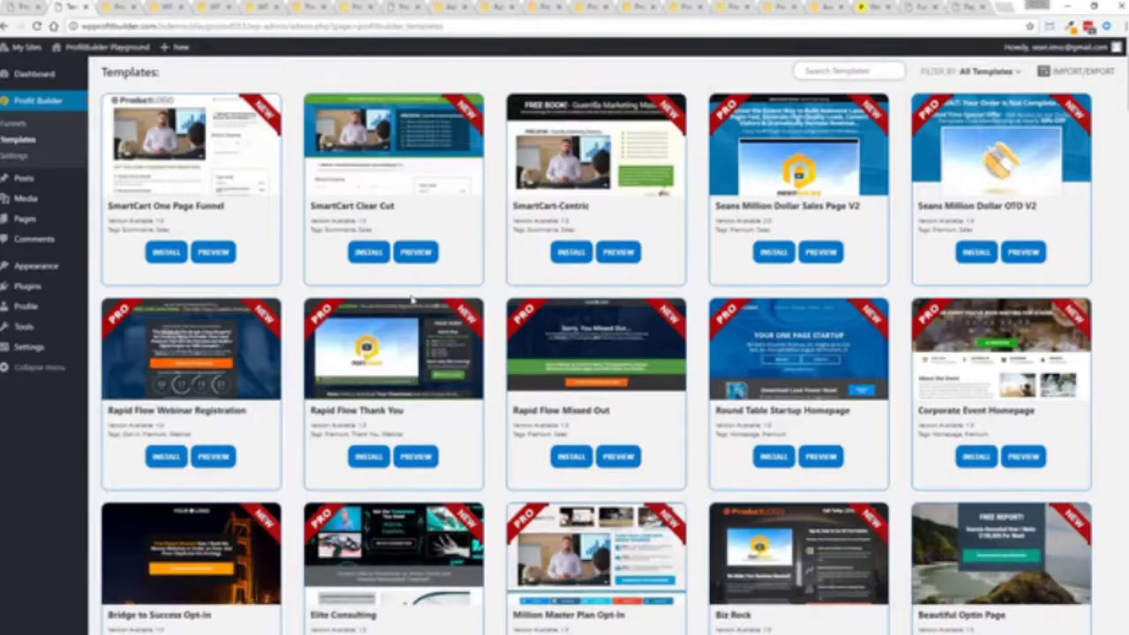
- Scroll further through the templates grid, then switch to the Themes page showing PBTheme v3.2.4
{"action": "scroll", "coordinate": [677, 280], "scroll_direction": "down", "scroll_amount": 10}
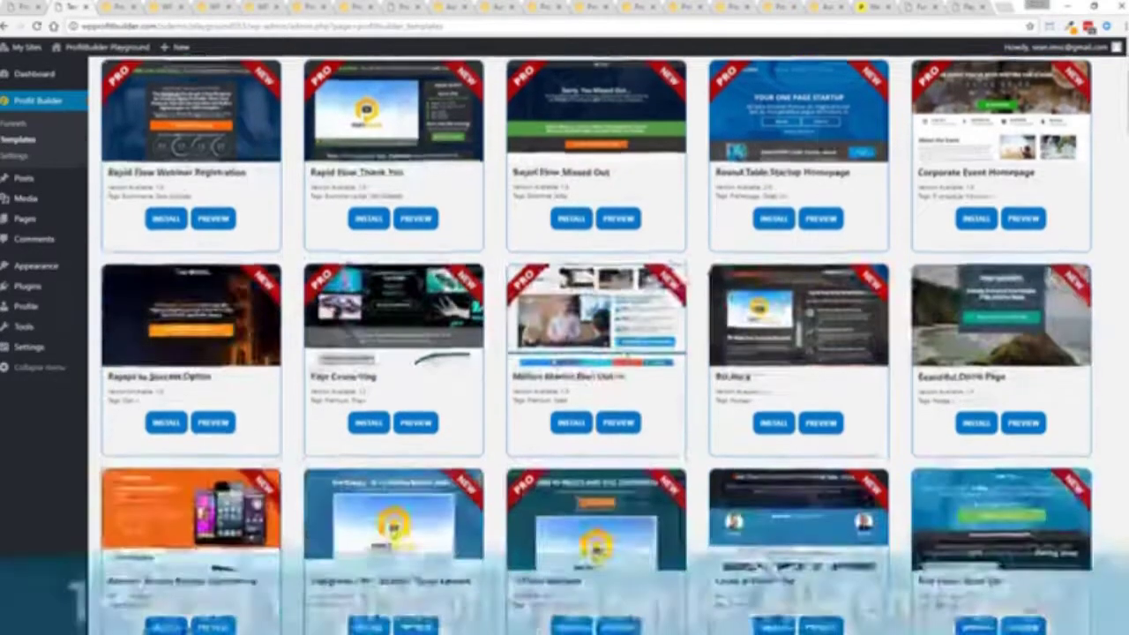
{"action": "scroll", "coordinate": [626, 357], "scroll_direction": "down", "scroll_amount": 5}
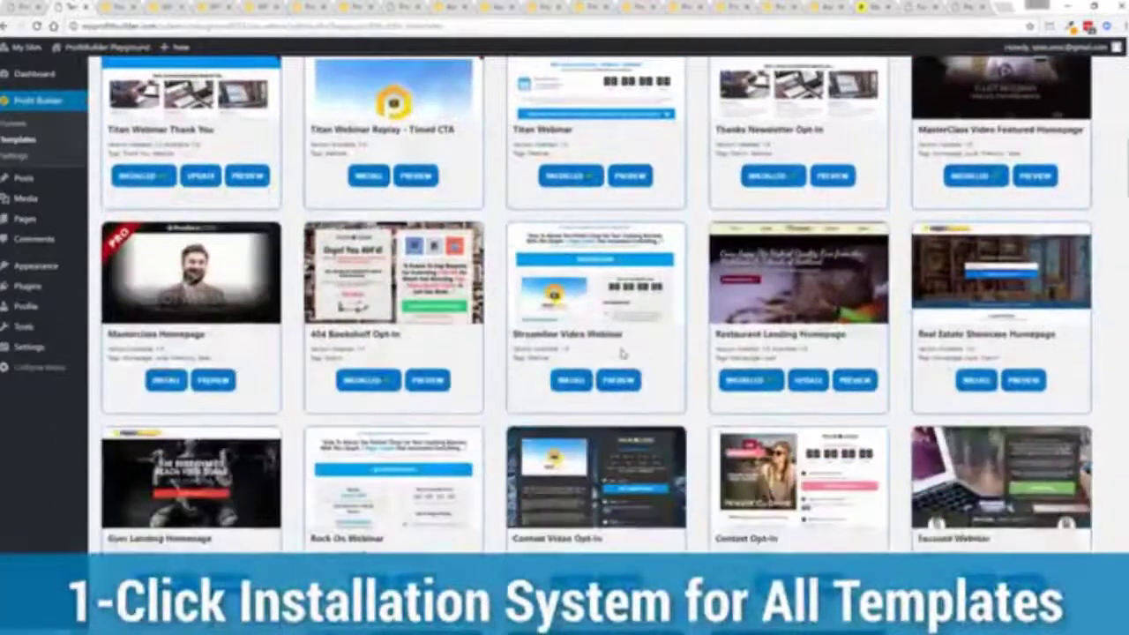
{"action": "scroll", "coordinate": [622, 352], "scroll_direction": "down", "scroll_amount": 10}
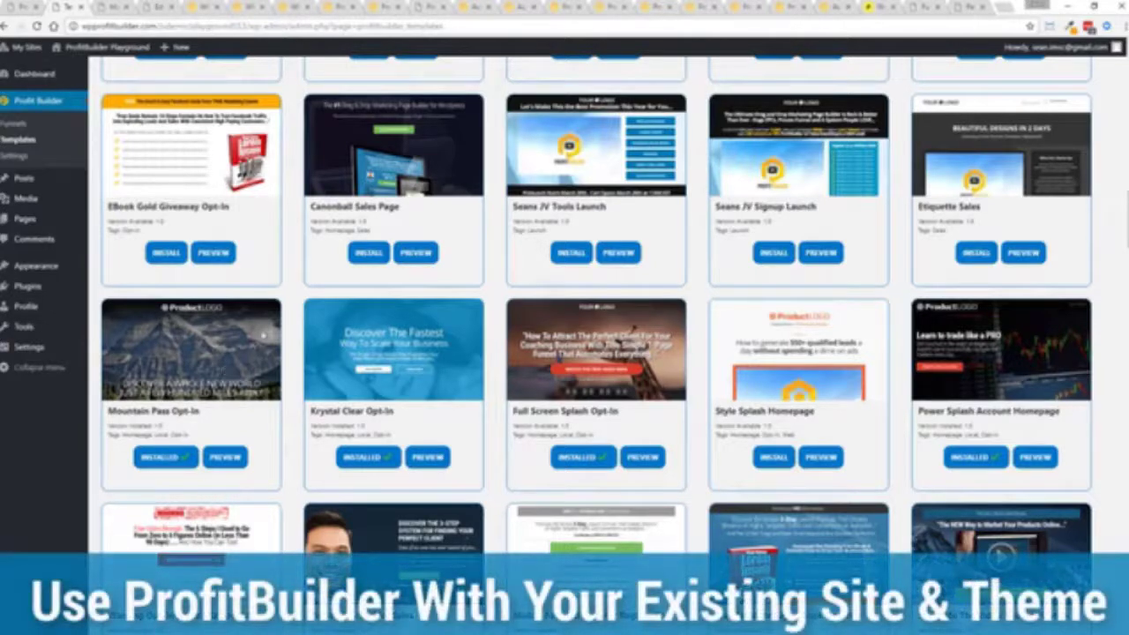
{"action": "key", "text": "ctrl+Tab"}
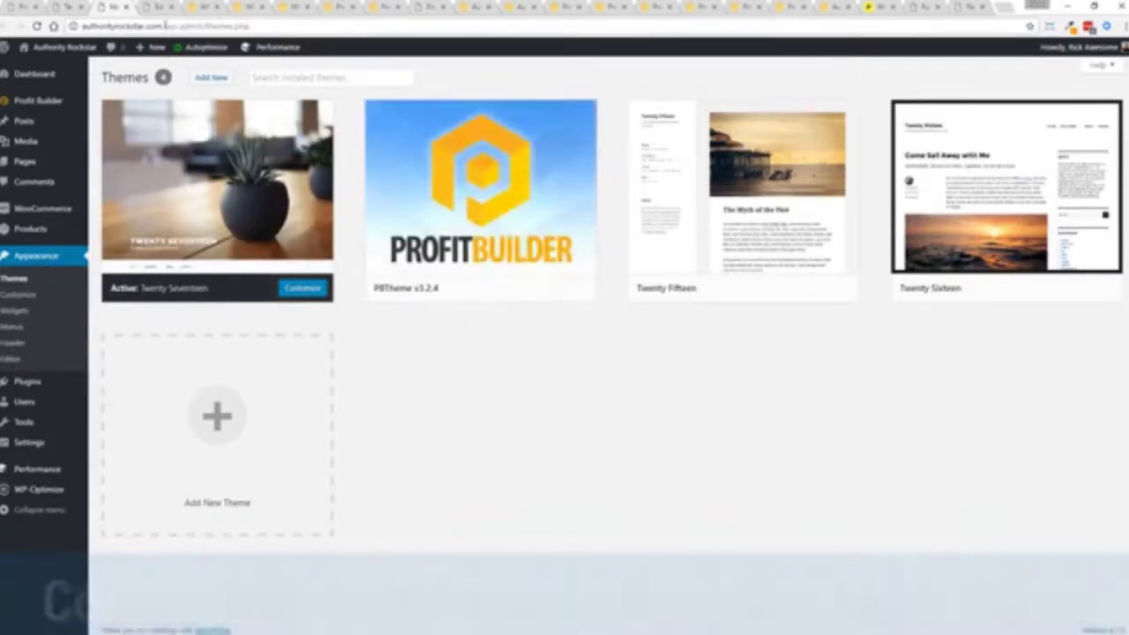
- Assign the Profit Builder Full Width Page template to Demo Page Optin Test and update the page
{"action": "left_click", "coordinate": [163, 7]}
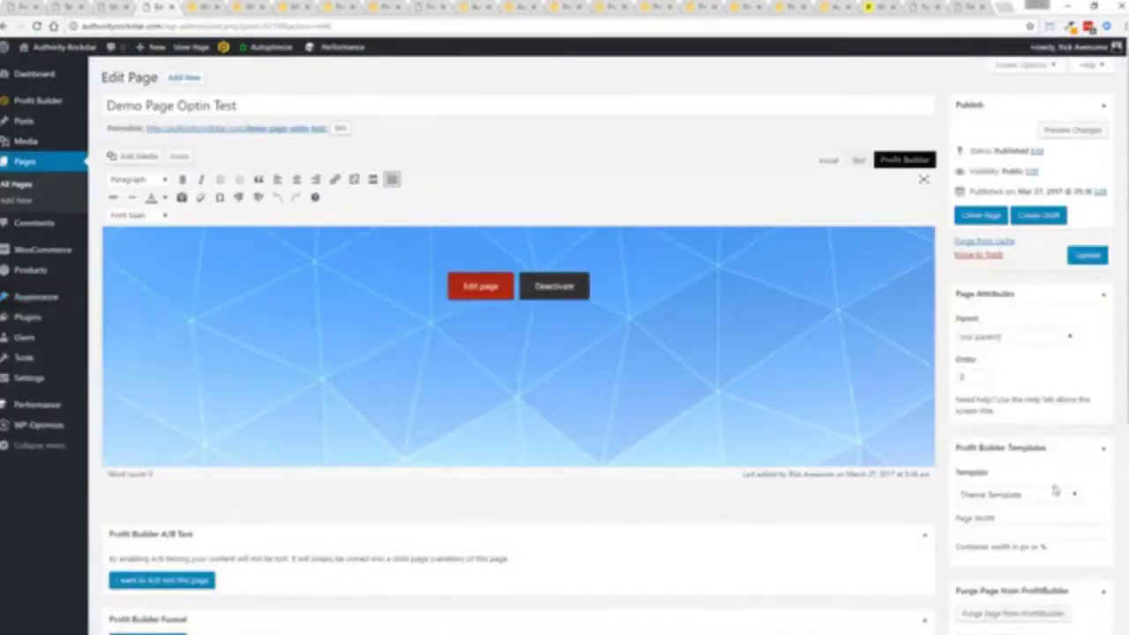
{"action": "scroll", "coordinate": [1078, 491], "scroll_direction": "down", "scroll_amount": 3}
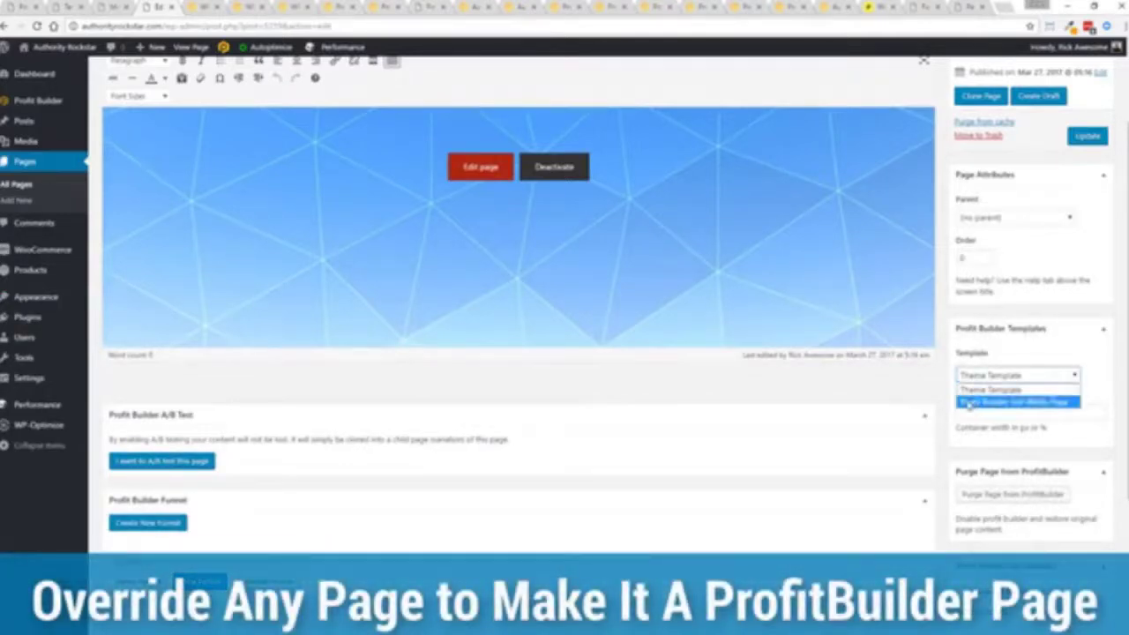
{"action": "left_click", "coordinate": [1005, 402]}
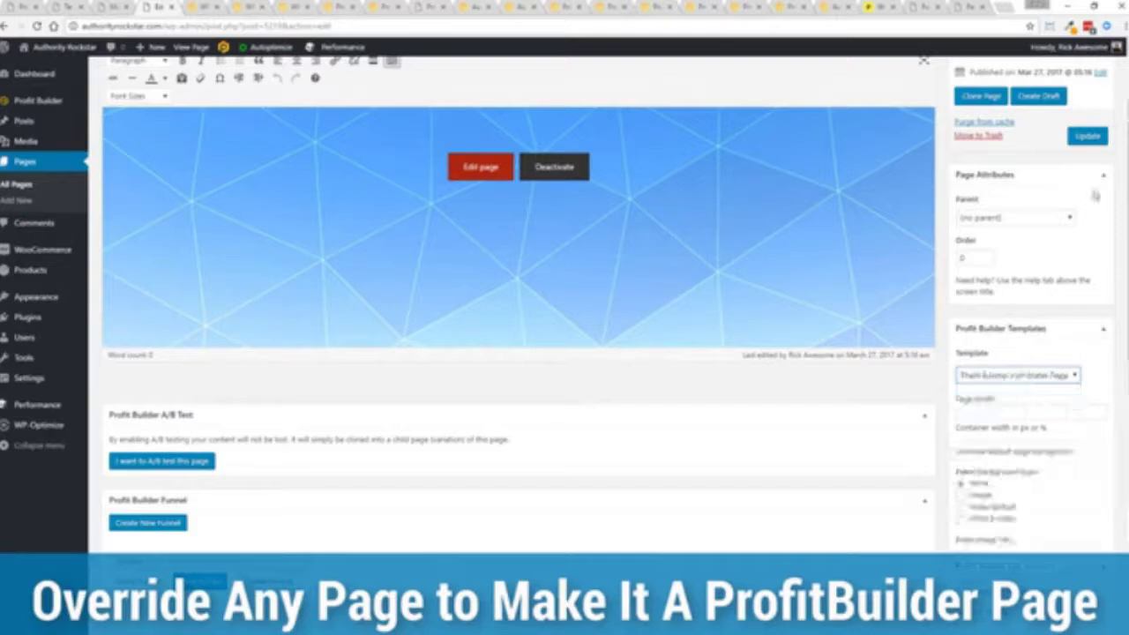
{"action": "left_click", "coordinate": [1088, 136]}
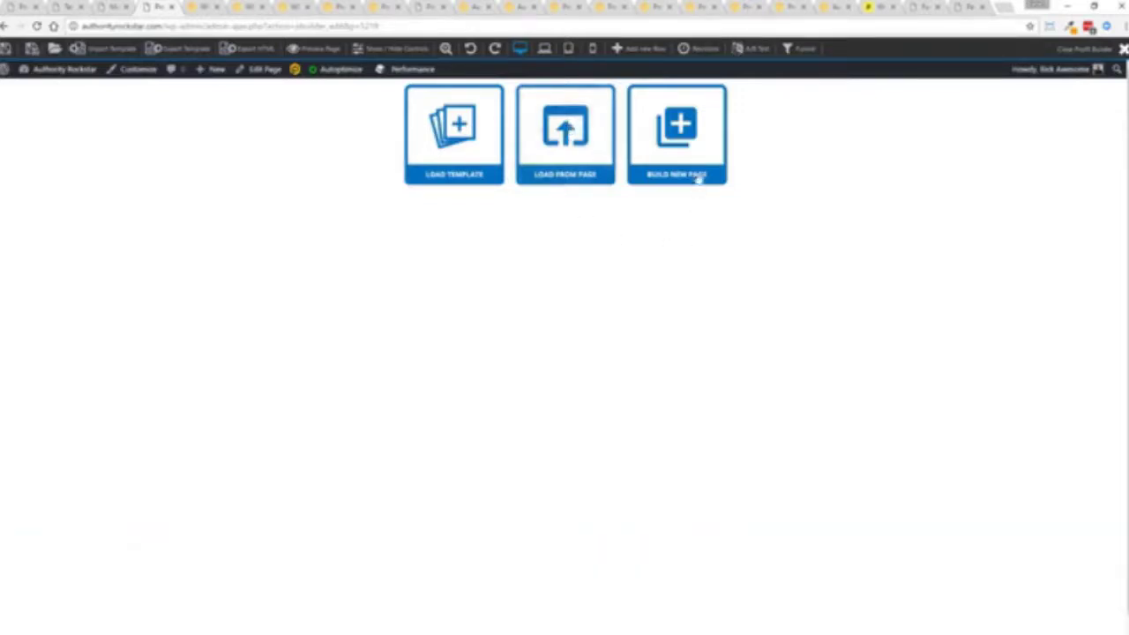
- Start a blank builder page and give it a one-column row
{"action": "left_click", "coordinate": [684, 141]}
{"action": "left_click", "coordinate": [525, 115]}
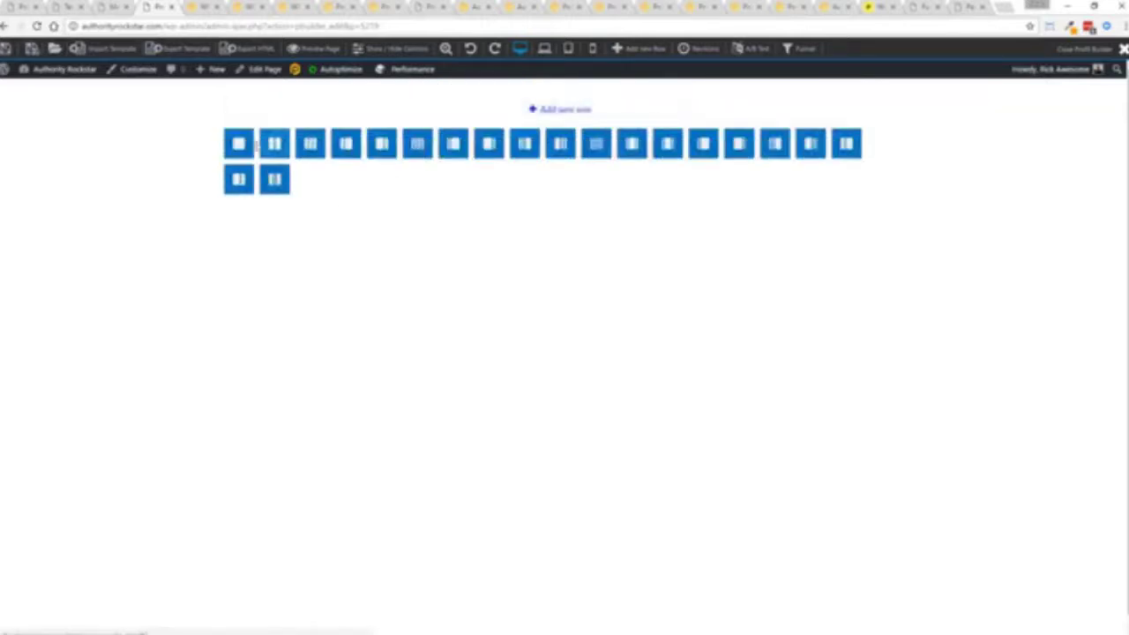
{"action": "left_click", "coordinate": [274, 142]}
{"action": "left_click", "coordinate": [257, 192]}
{"action": "left_click", "coordinate": [119, 220]}
- Insert a Media video element into the row, then bring up the Load Template gallery
{"action": "left_click", "coordinate": [441, 179]}
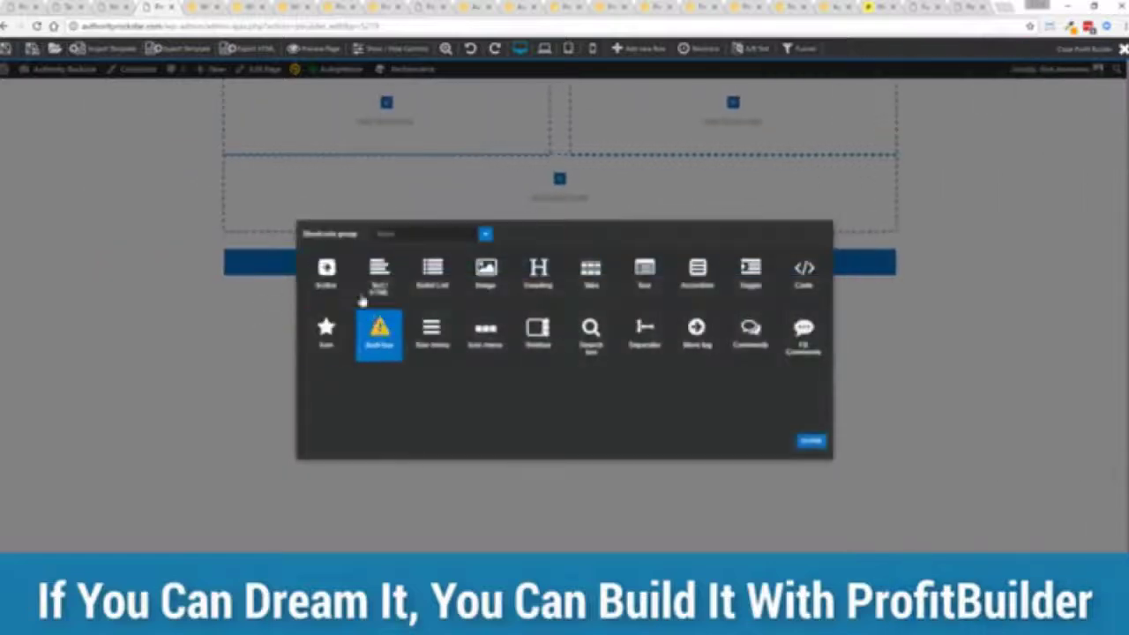
{"action": "left_click", "coordinate": [421, 236]}
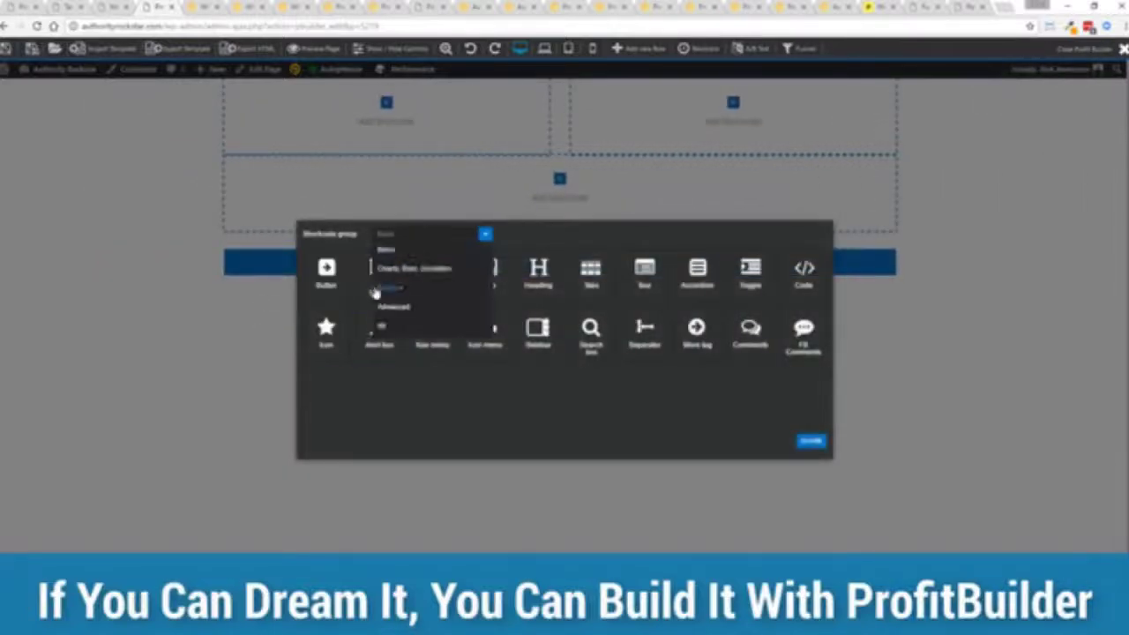
{"action": "left_click", "coordinate": [393, 290]}
{"action": "left_click", "coordinate": [324, 272]}
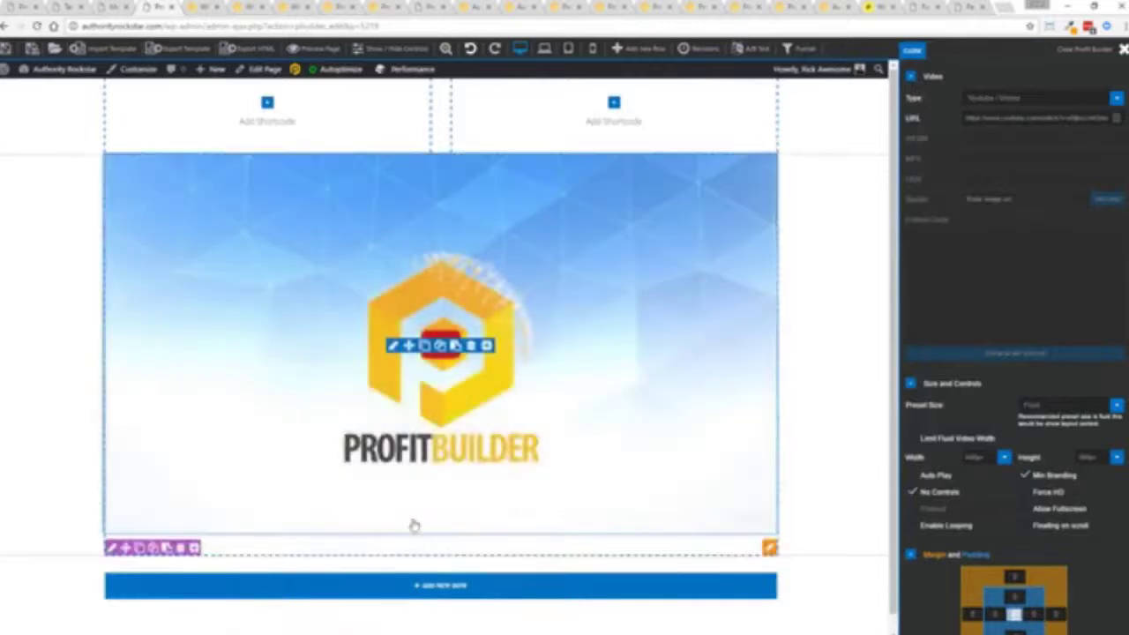
{"action": "left_click", "coordinate": [54, 48]}
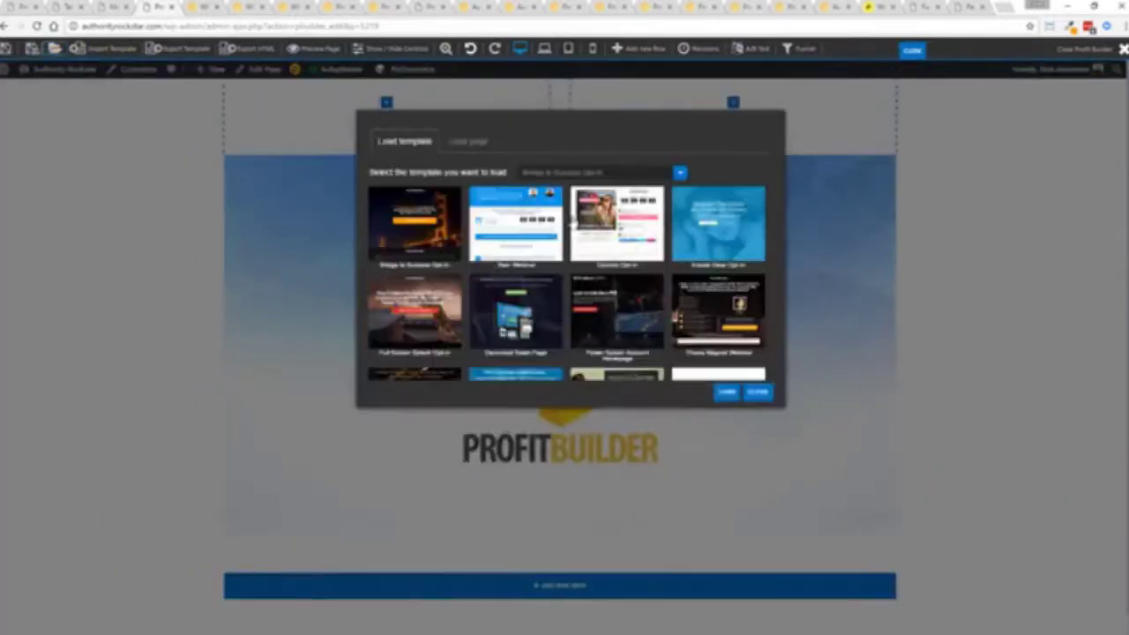
- Reload the page with the night-time bridge opt-in template and inspect its download button settings
{"action": "left_click", "coordinate": [410, 227]}
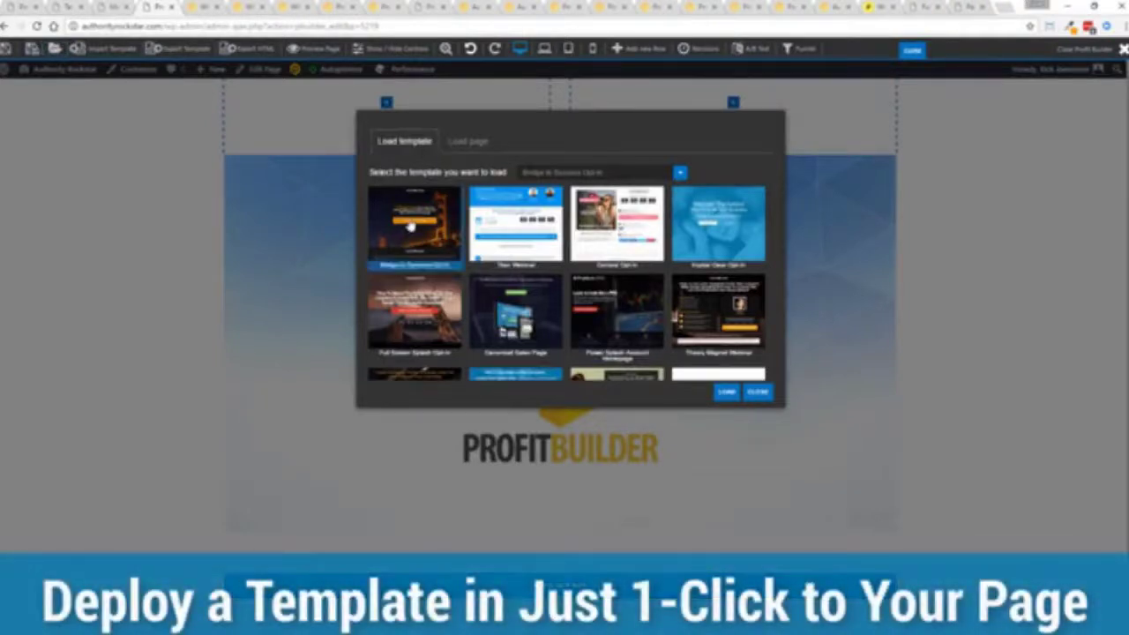
{"action": "left_click", "coordinate": [721, 395]}
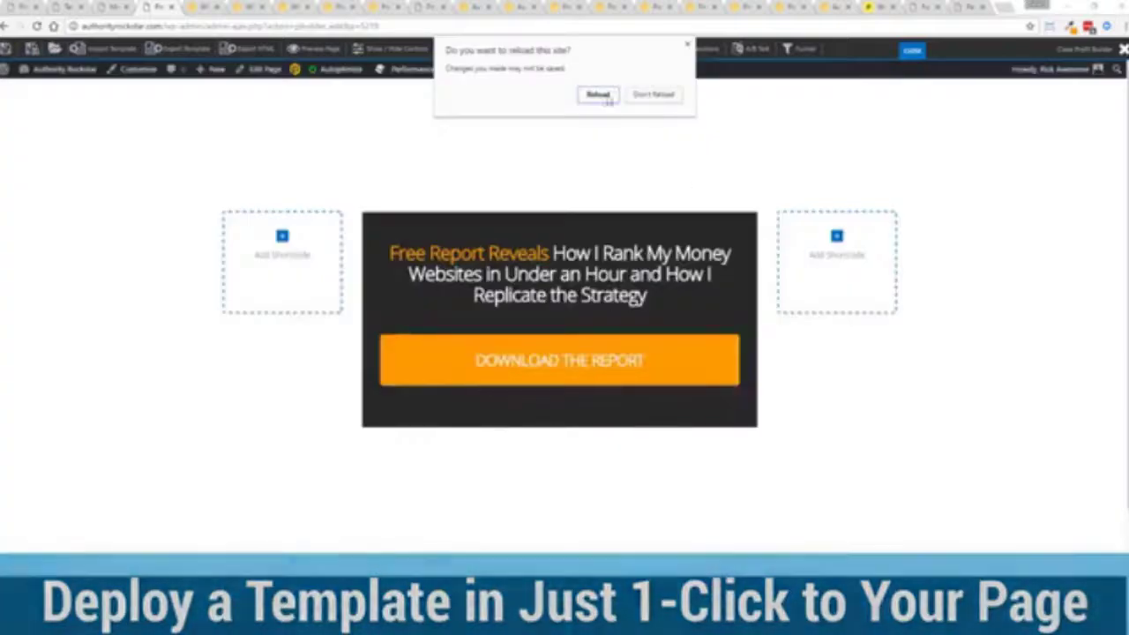
{"action": "left_click", "coordinate": [600, 95]}
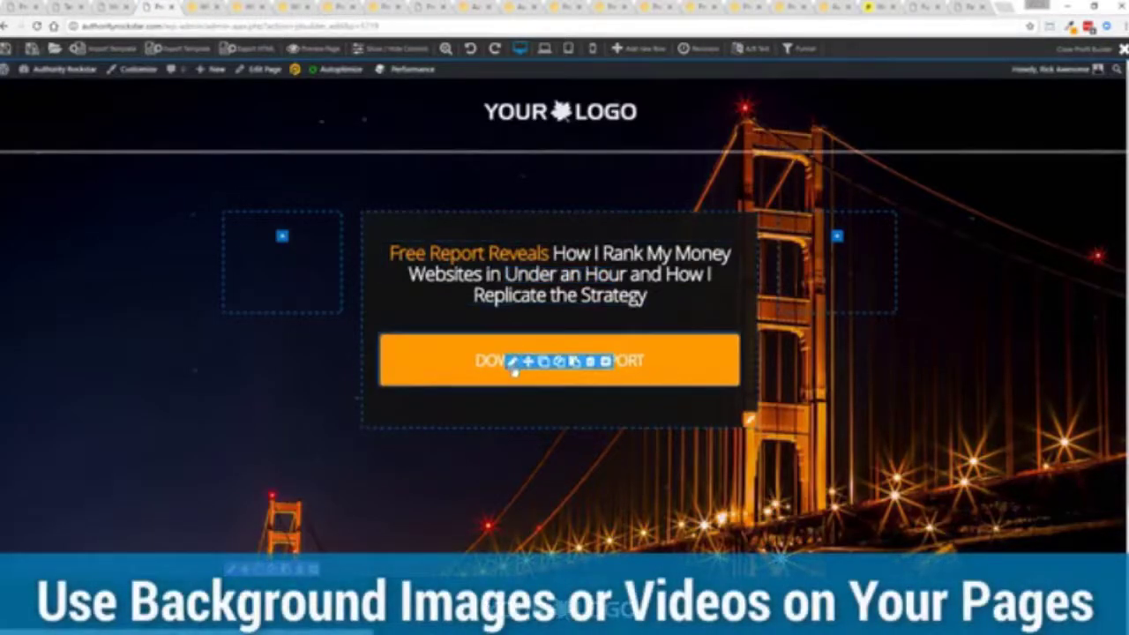
{"action": "left_click", "coordinate": [512, 362]}
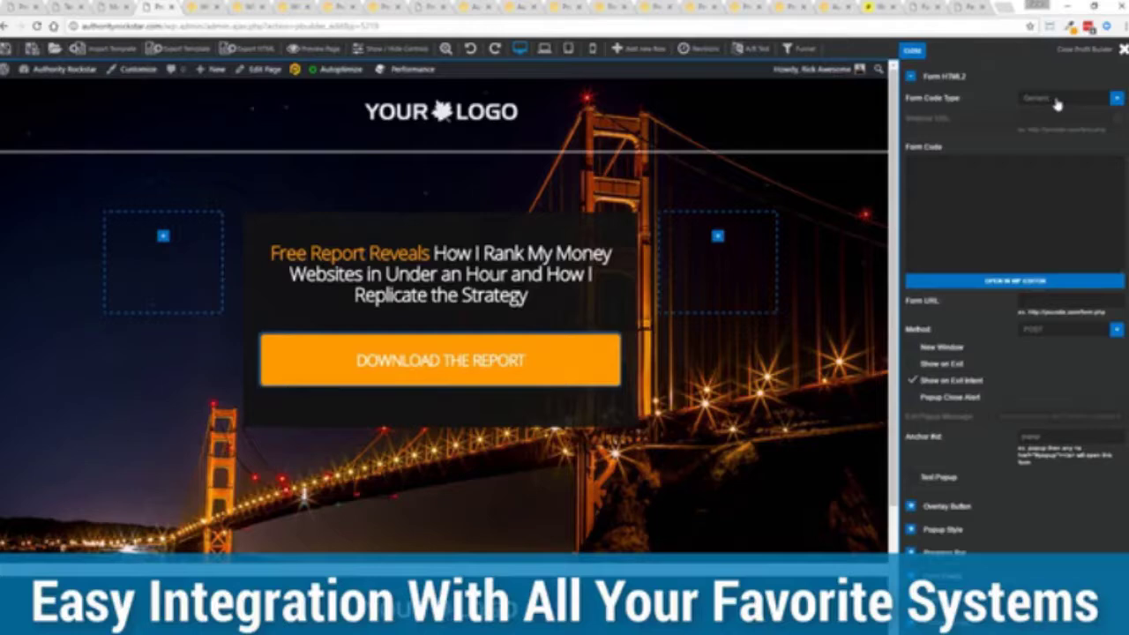
{"action": "left_click", "coordinate": [915, 53]}
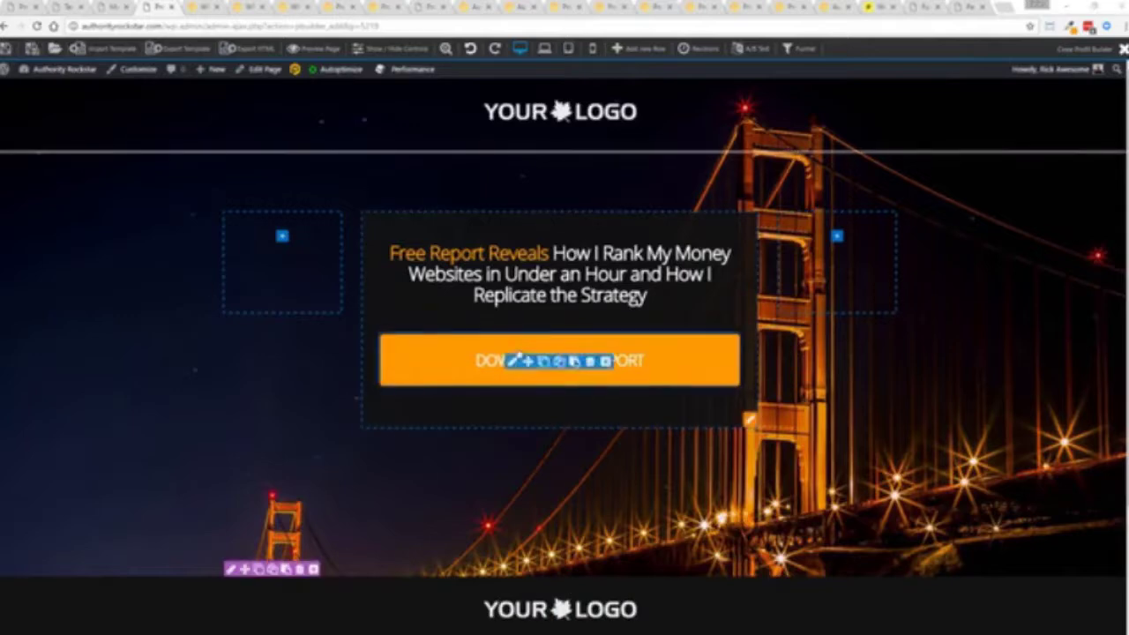
- Relabel the overlay button GET INSTANT ACCESS, then trigger and dismiss the exit-intent opt-in popup
{"action": "left_click", "coordinate": [590, 363]}
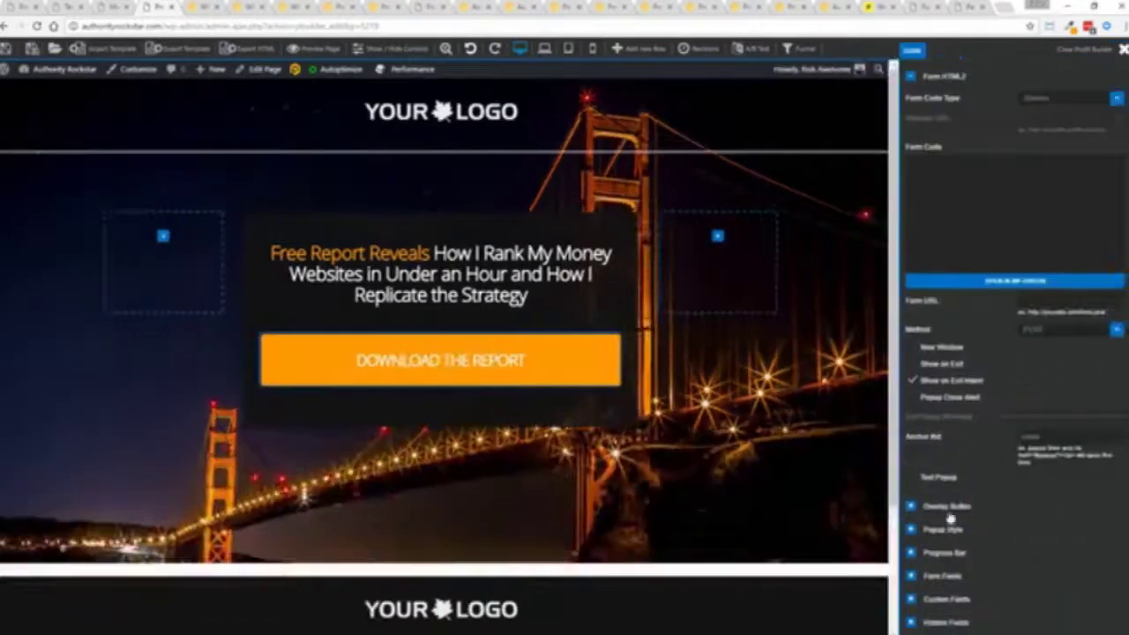
{"action": "left_click", "coordinate": [910, 507]}
{"action": "scroll", "coordinate": [1014, 397], "scroll_direction": "down", "scroll_amount": 3}
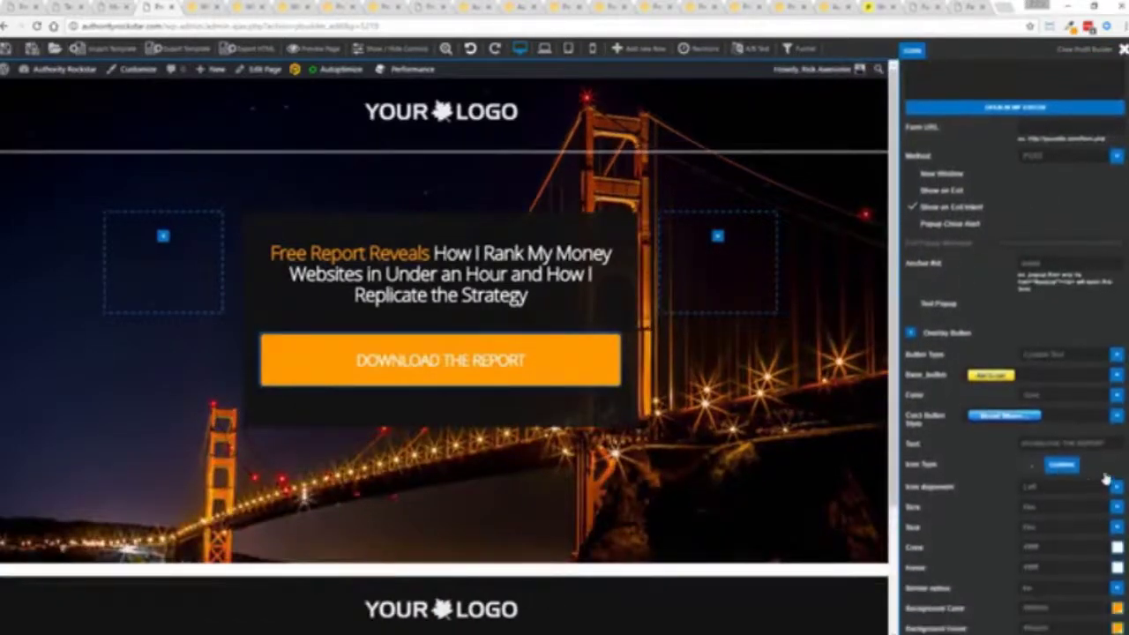
{"action": "left_click", "coordinate": [1044, 412]}
{"action": "type", "text": "dddINSTANT ACCESS"}
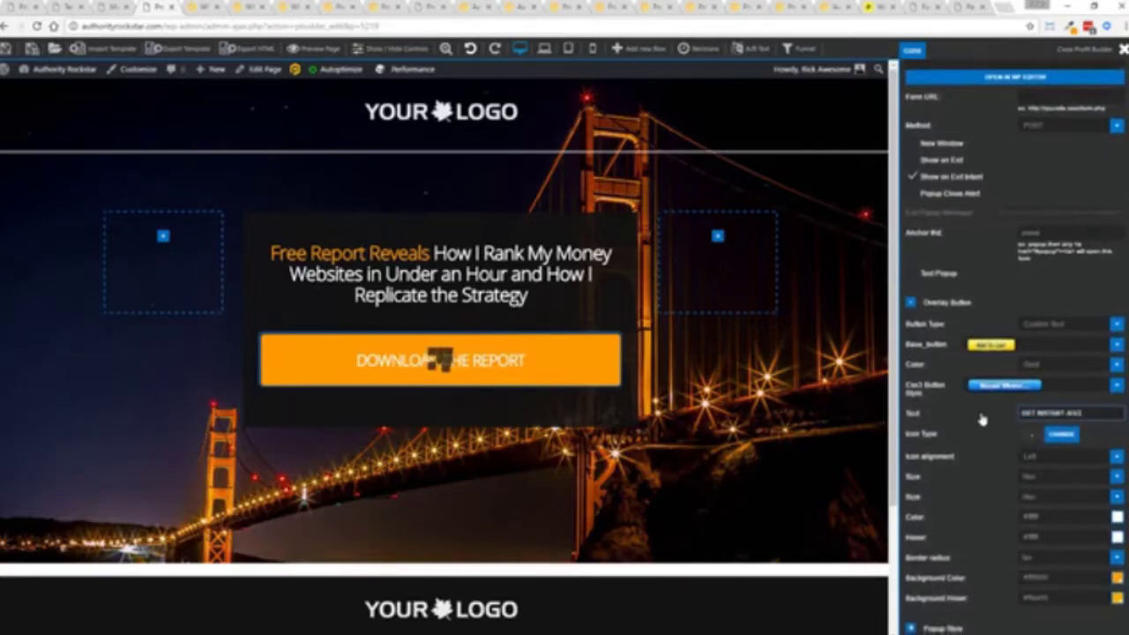
{"action": "left_click", "coordinate": [981, 420]}
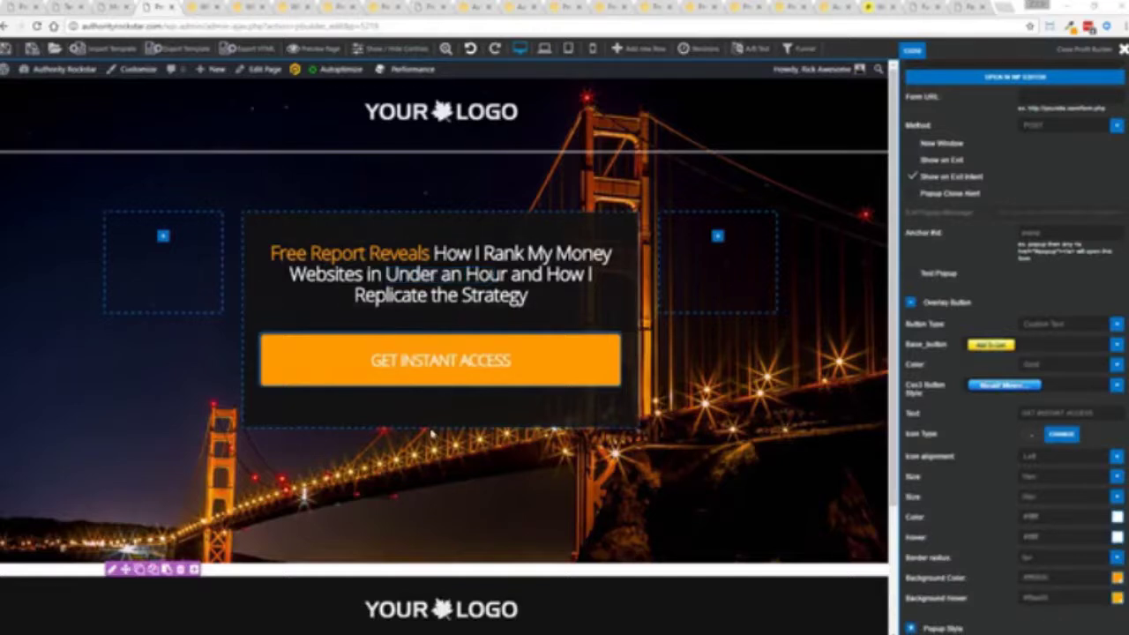
{"action": "mouse_move", "coordinate": [7, 53]}
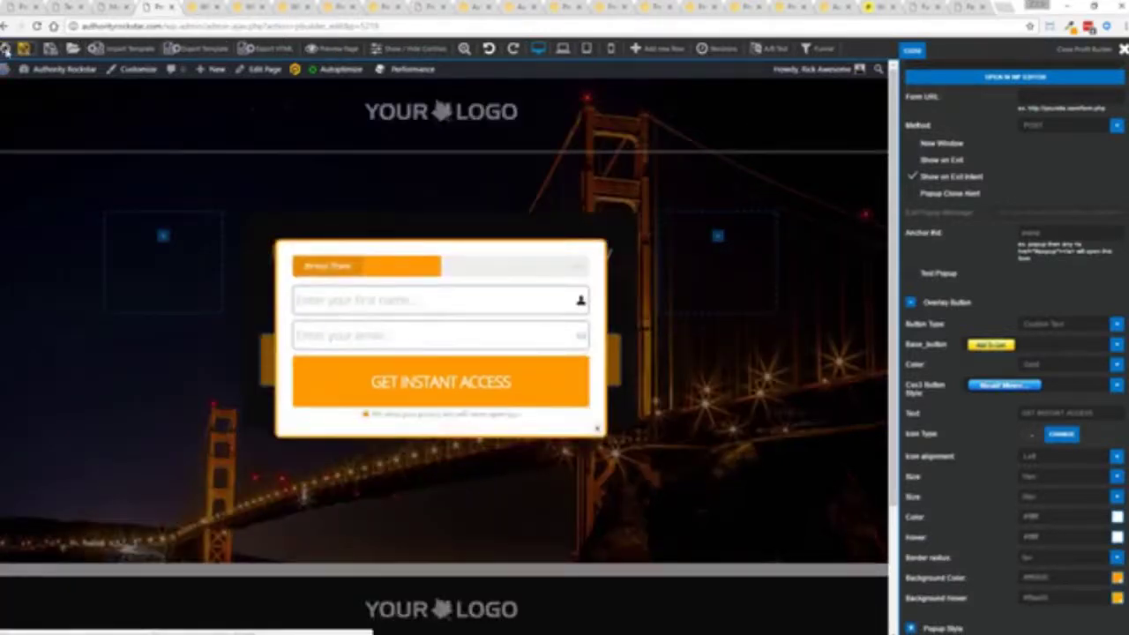
{"action": "left_click", "coordinate": [598, 430]}
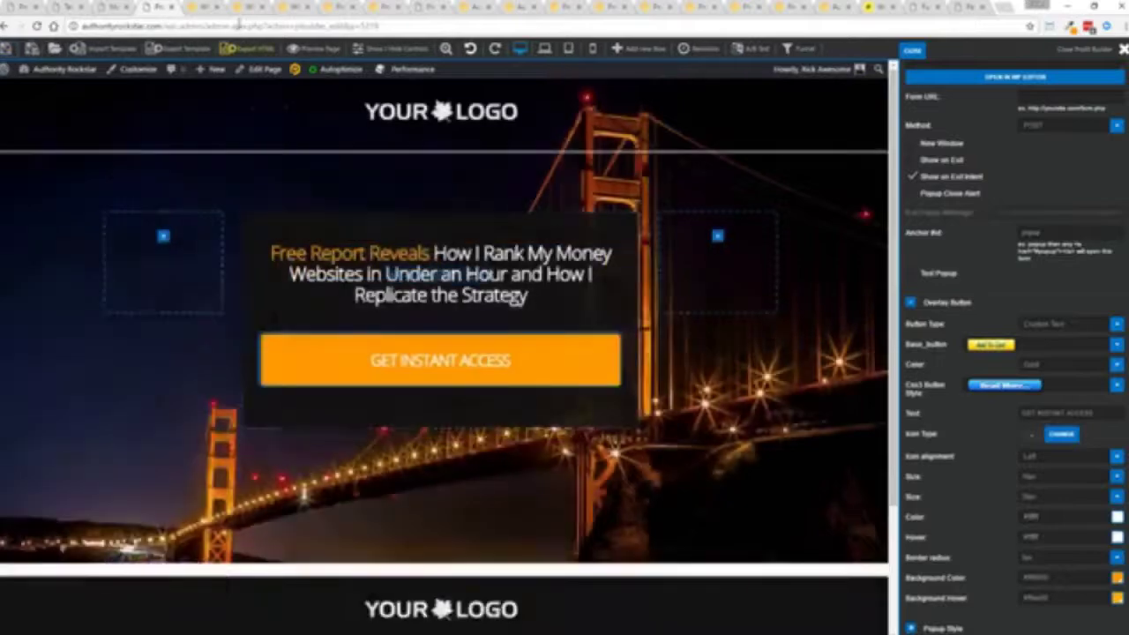
- Show the mountain ebook landing page, previewing and closing its opt-in popup
{"action": "left_click", "coordinate": [210, 6]}
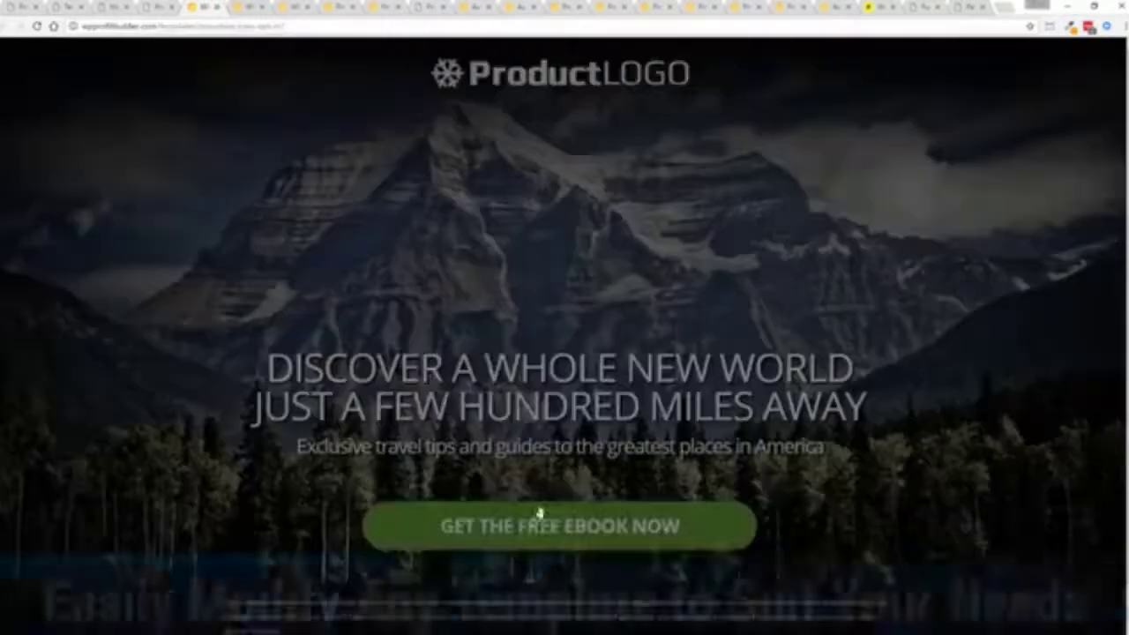
{"action": "left_click", "coordinate": [540, 513]}
{"action": "left_click", "coordinate": [717, 413]}
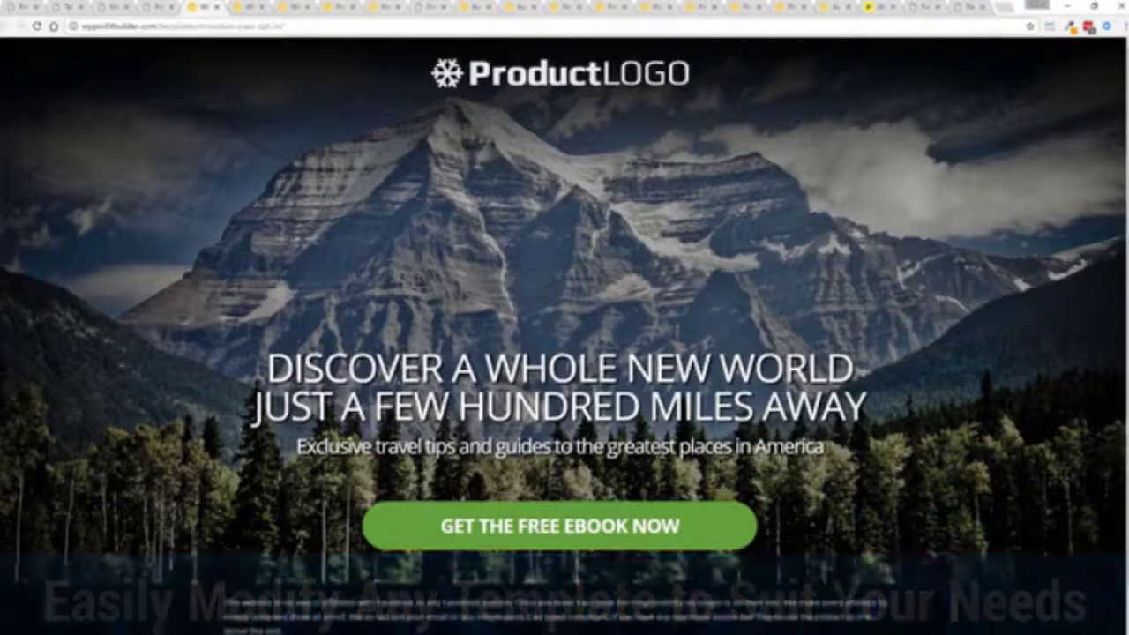
- View the Donahoe's restaurant and free training pages, ending on the FREE MASTER CLASS page
{"action": "left_click", "coordinate": [248, 8]}
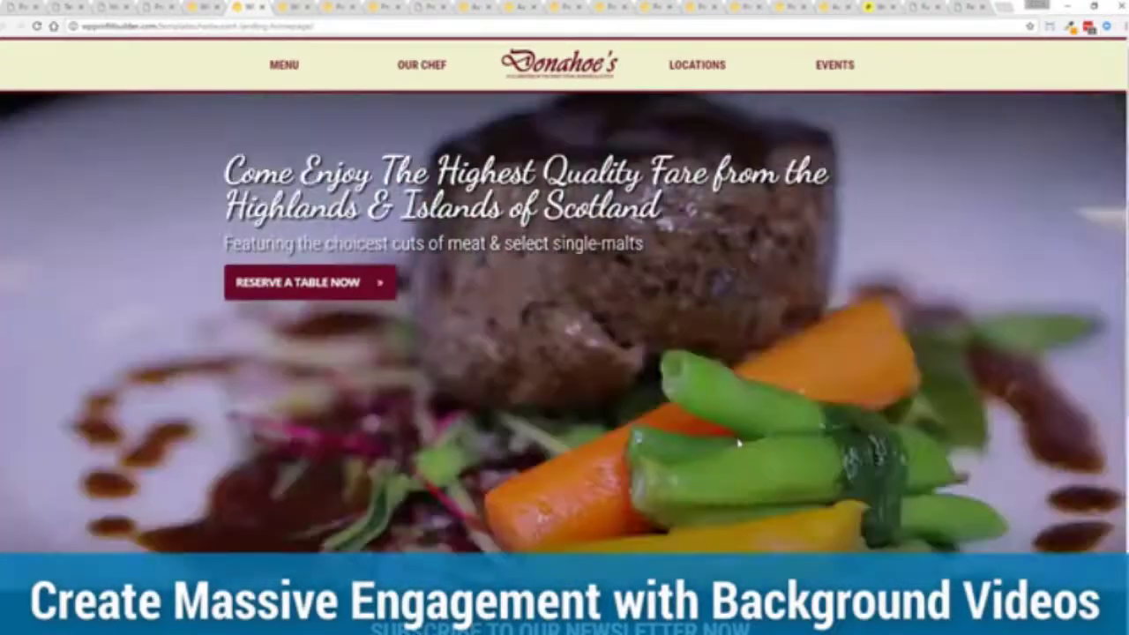
{"action": "key", "text": "ctrl+Tab"}
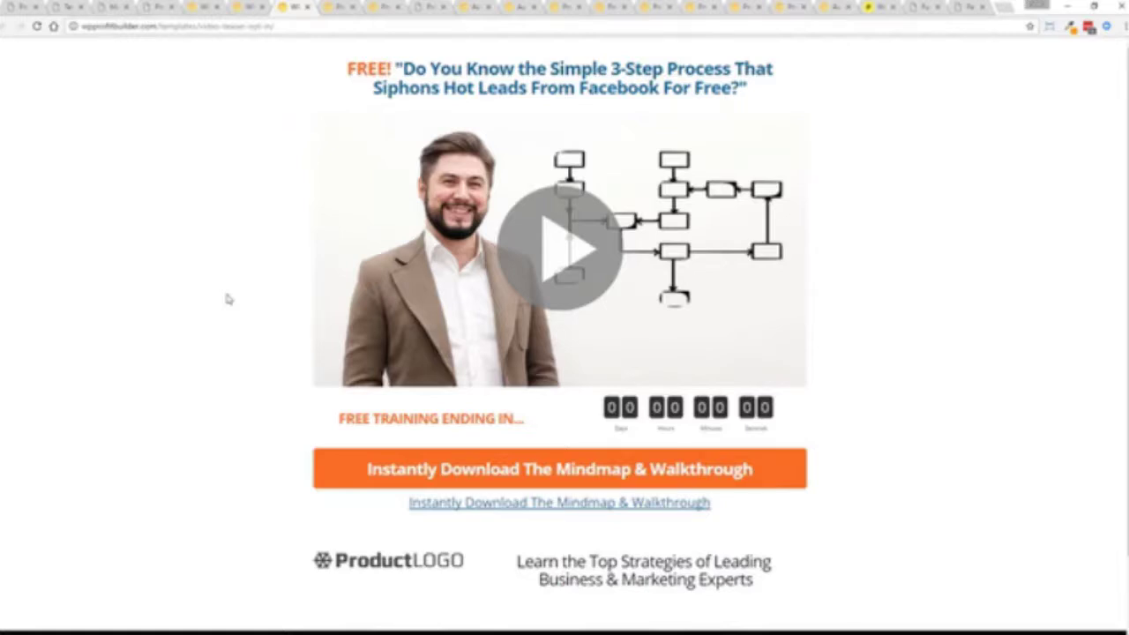
{"action": "left_click", "coordinate": [336, 7]}
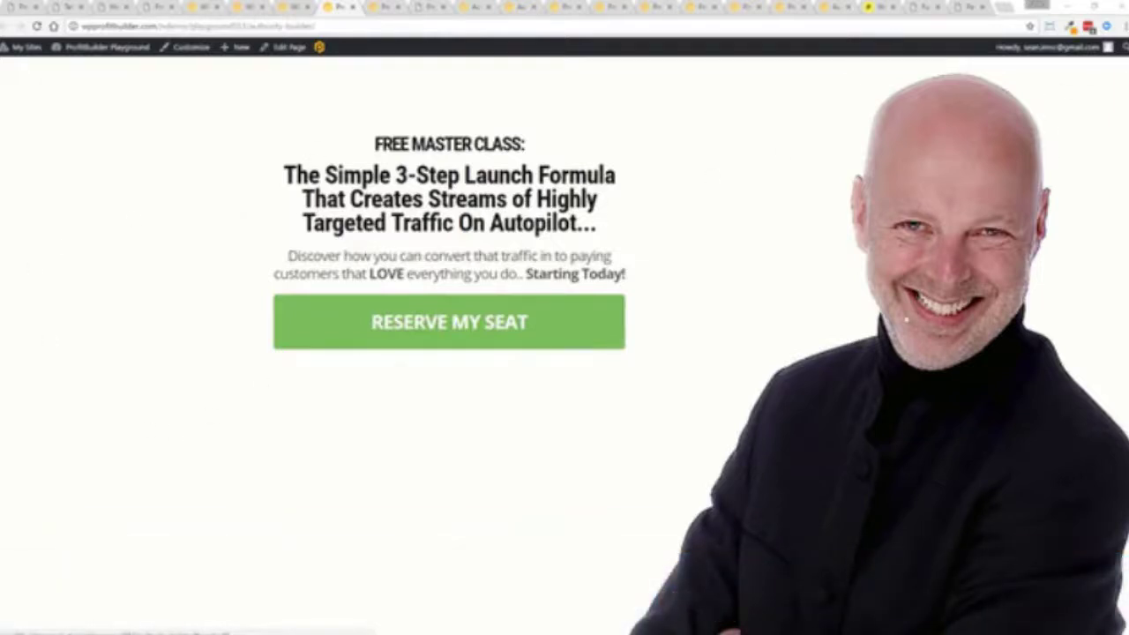
- Preview Window Resizer preset sizes, then pass the Discover The Fastest page to the Guerrilla Marketing editor
{"action": "left_click", "coordinate": [1050, 26]}
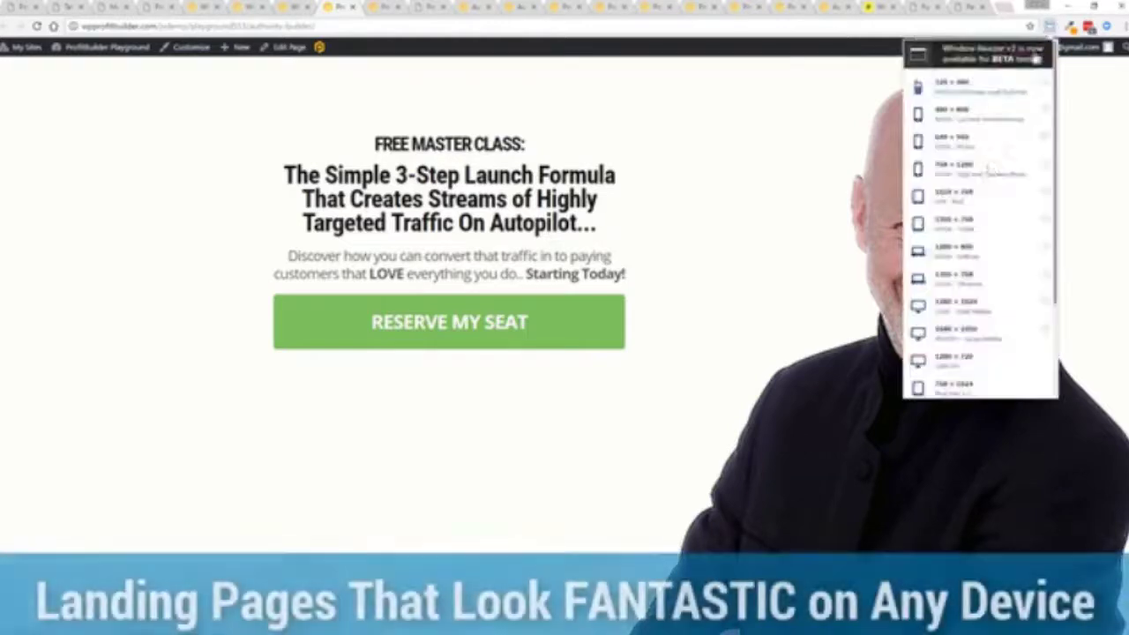
{"action": "scroll", "coordinate": [979, 317], "scroll_direction": "down", "scroll_amount": 2}
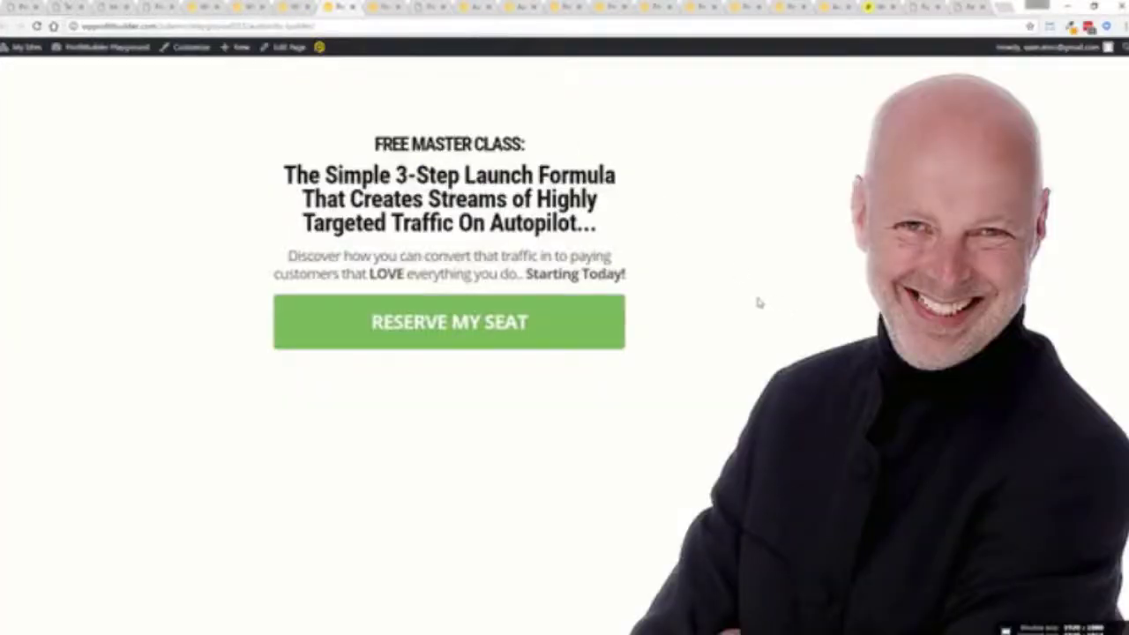
{"action": "left_click", "coordinate": [386, 6]}
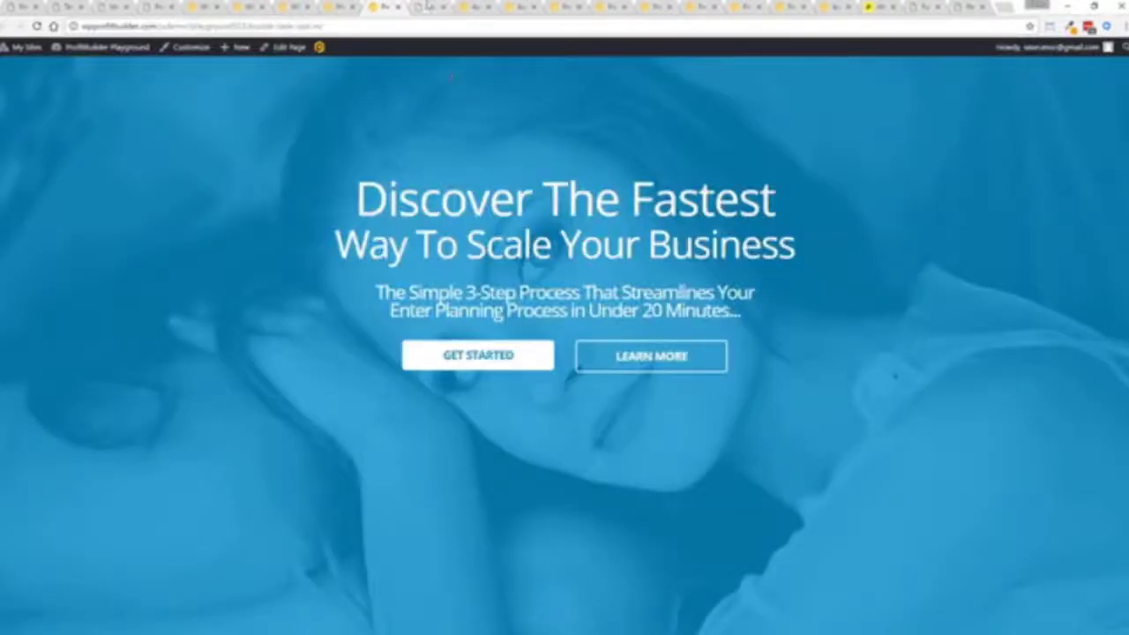
{"action": "left_click", "coordinate": [430, 6]}
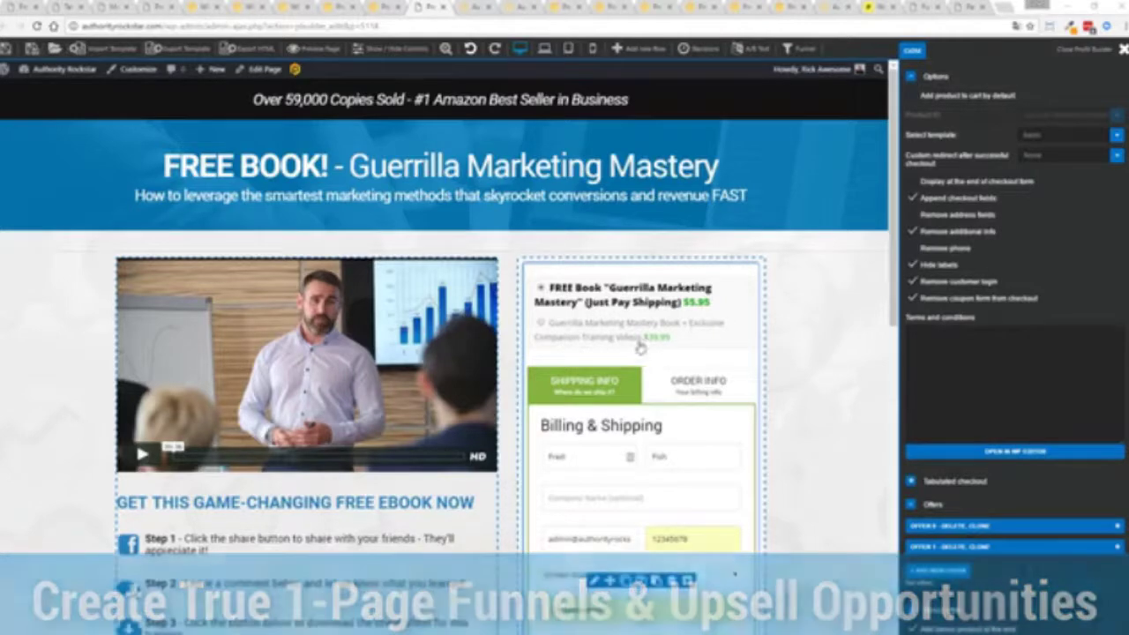
- Select the book plus training videos bundle ($39.99) and review the order form and order bump
{"action": "left_click", "coordinate": [543, 326]}
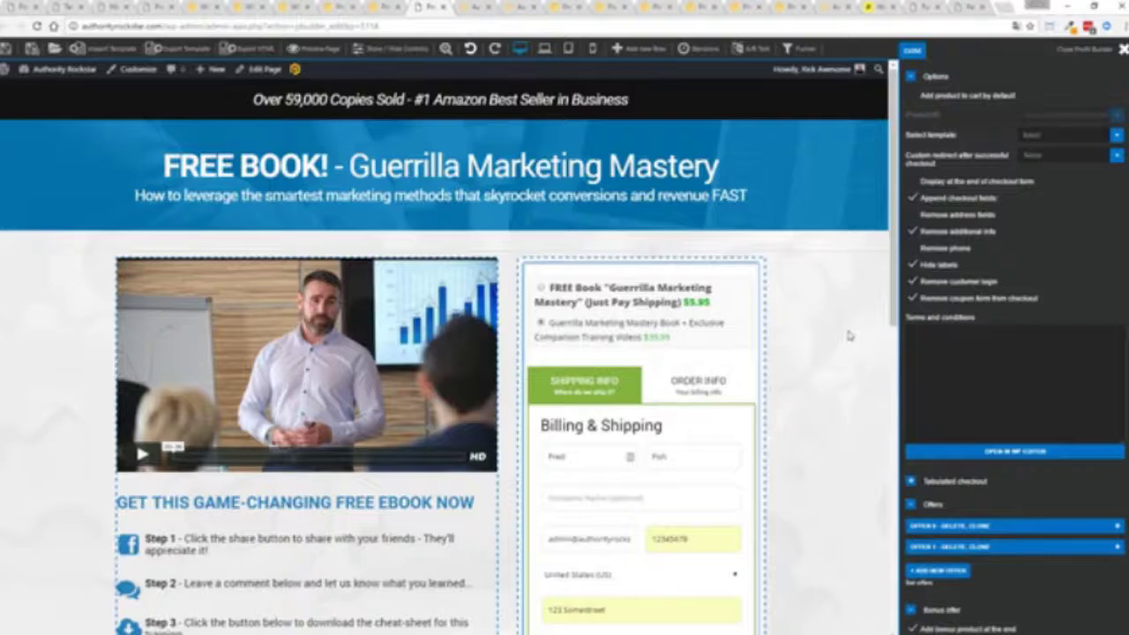
{"action": "scroll", "coordinate": [848, 335], "scroll_direction": "down", "scroll_amount": 1}
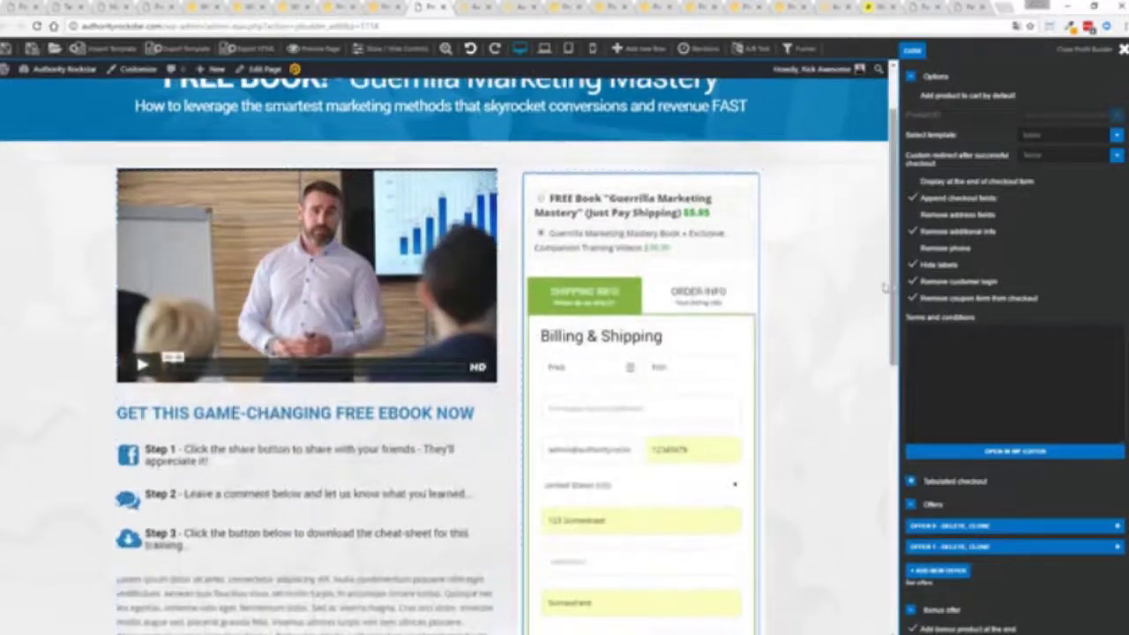
{"action": "scroll", "coordinate": [836, 359], "scroll_direction": "down", "scroll_amount": 2}
{"action": "scroll", "coordinate": [869, 249], "scroll_direction": "up", "scroll_amount": 1}
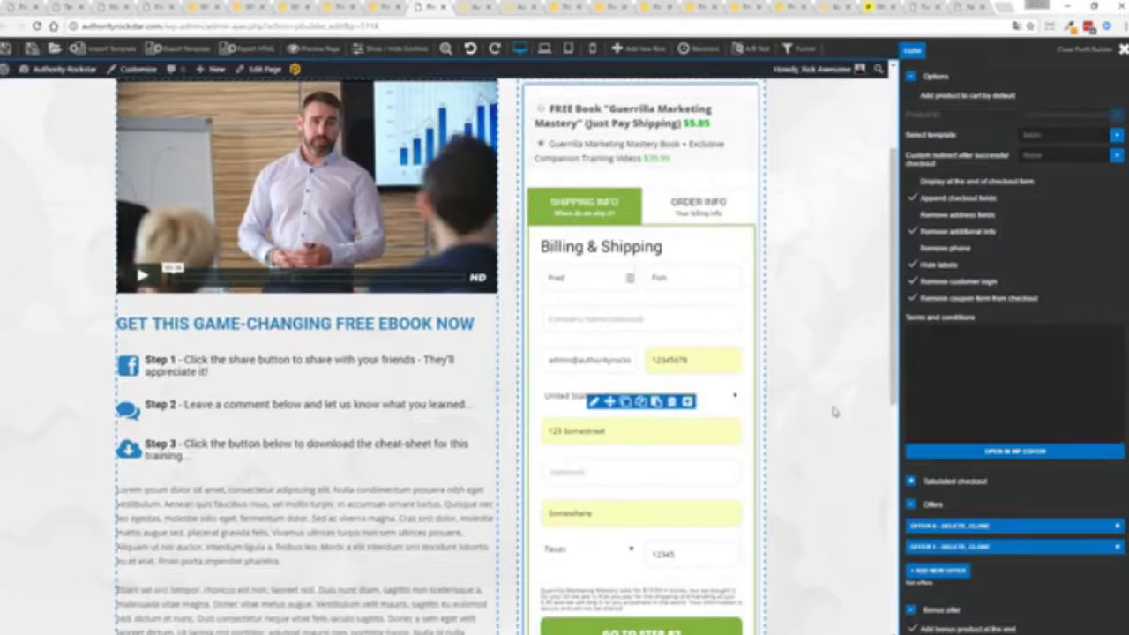
{"action": "scroll", "coordinate": [833, 406], "scroll_direction": "down", "scroll_amount": 5}
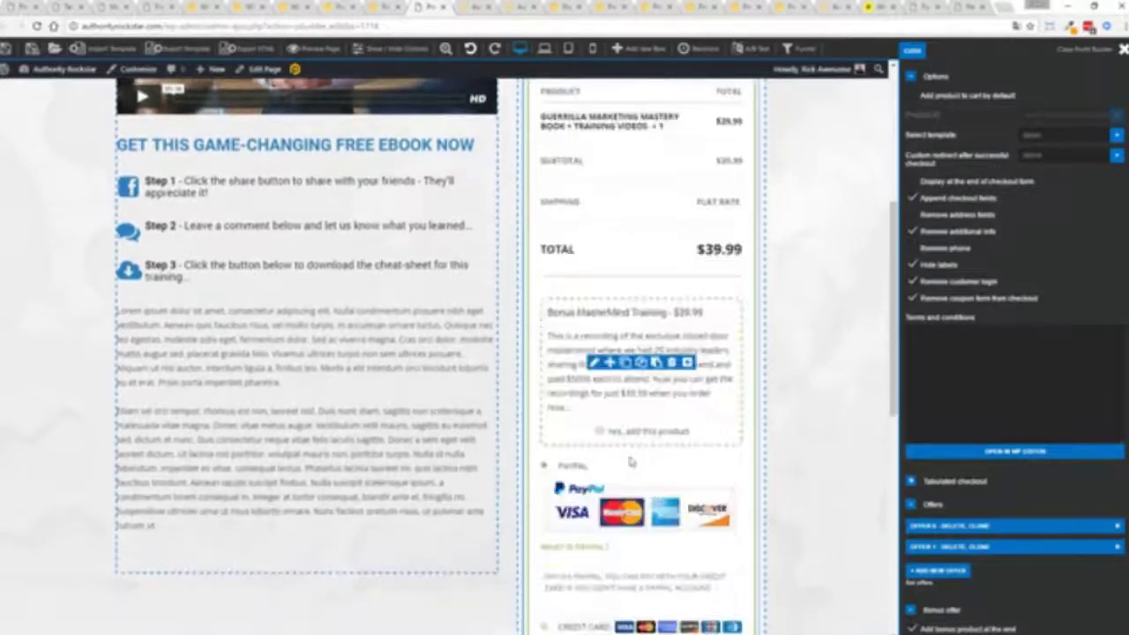
{"action": "scroll", "coordinate": [819, 303], "scroll_direction": "up", "scroll_amount": 3}
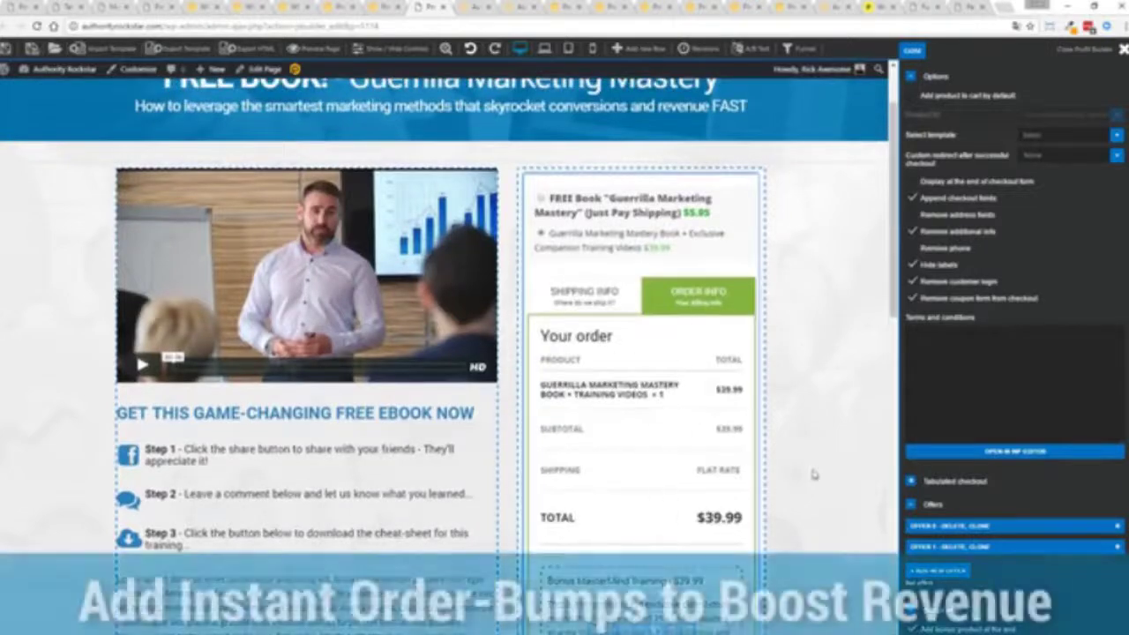
{"action": "scroll", "coordinate": [811, 437], "scroll_direction": "down", "scroll_amount": 5}
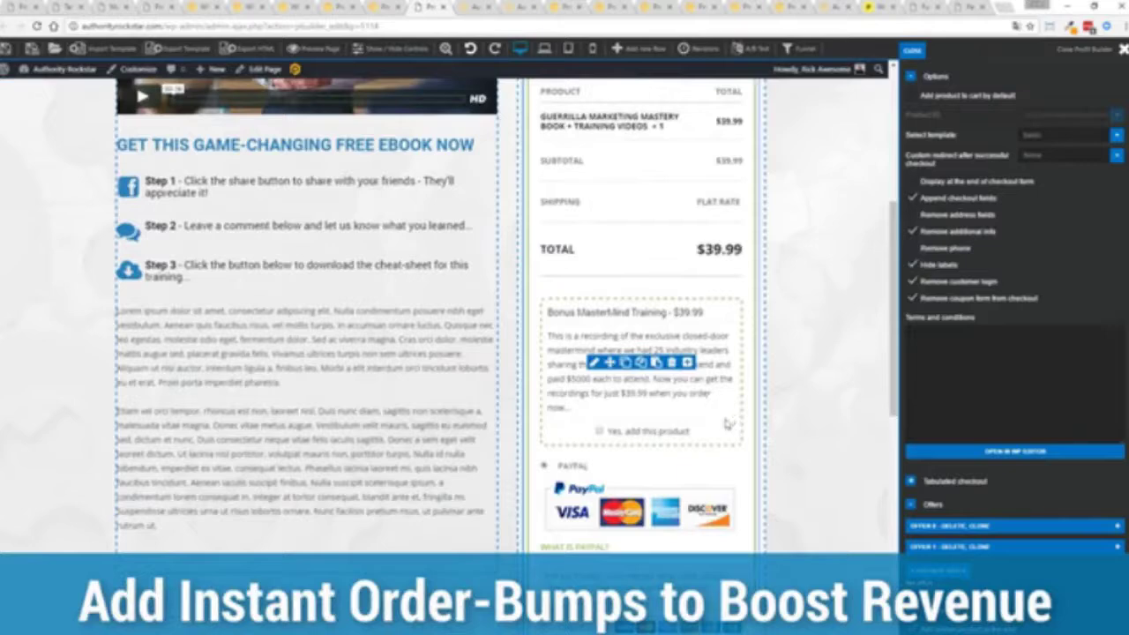
{"action": "scroll", "coordinate": [818, 393], "scroll_direction": "down", "scroll_amount": 3}
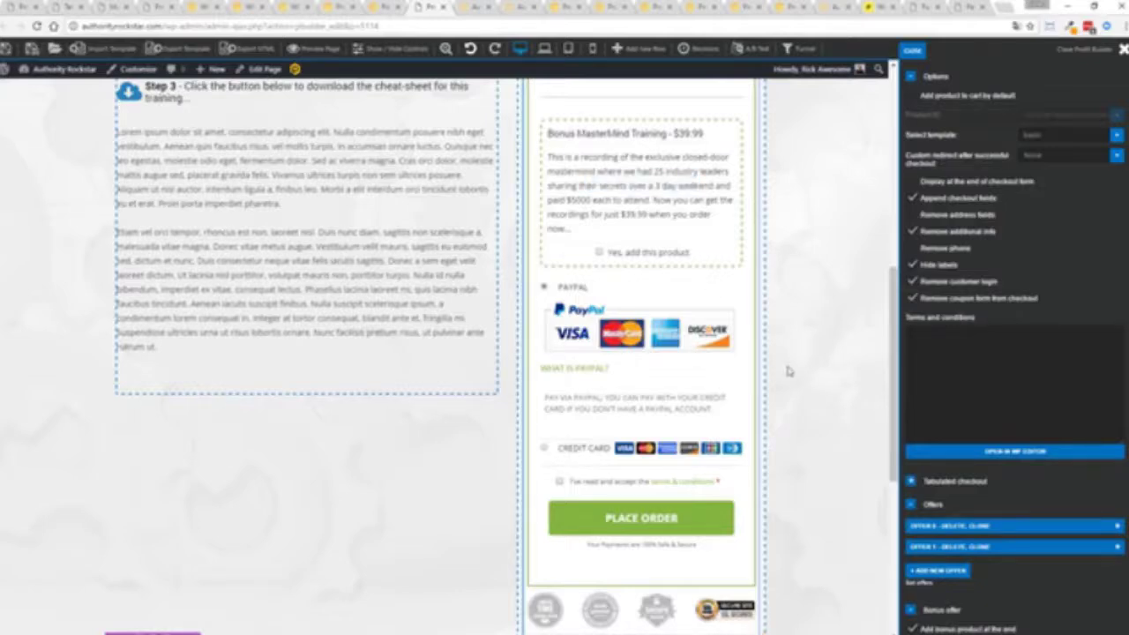
{"action": "scroll", "coordinate": [790, 375], "scroll_direction": "up", "scroll_amount": 5}
{"action": "scroll", "coordinate": [796, 381], "scroll_direction": "up", "scroll_amount": 2}
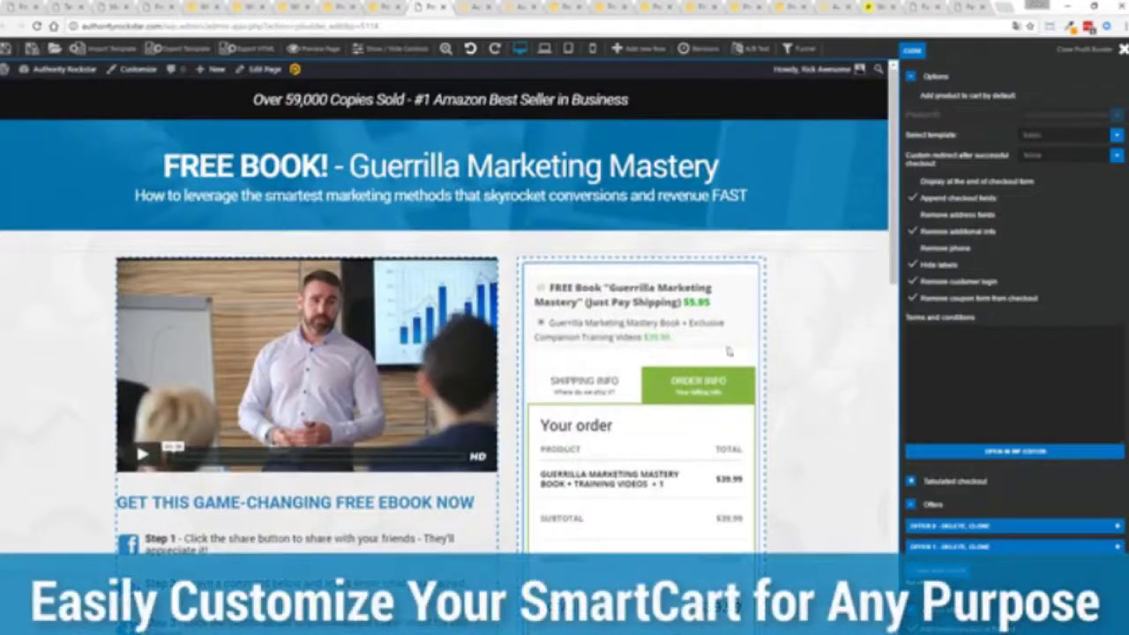
- On the Shipping Info step, remove the address and phone fields and display products at the form's end
{"action": "left_click", "coordinate": [597, 382]}
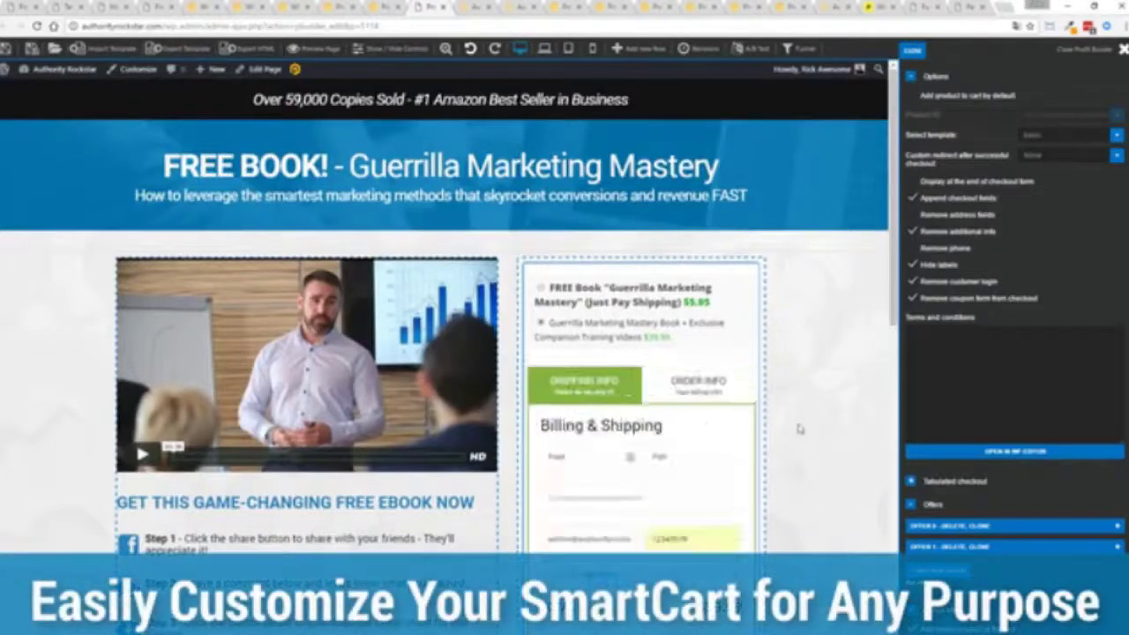
{"action": "scroll", "coordinate": [798, 424], "scroll_direction": "down", "scroll_amount": 5}
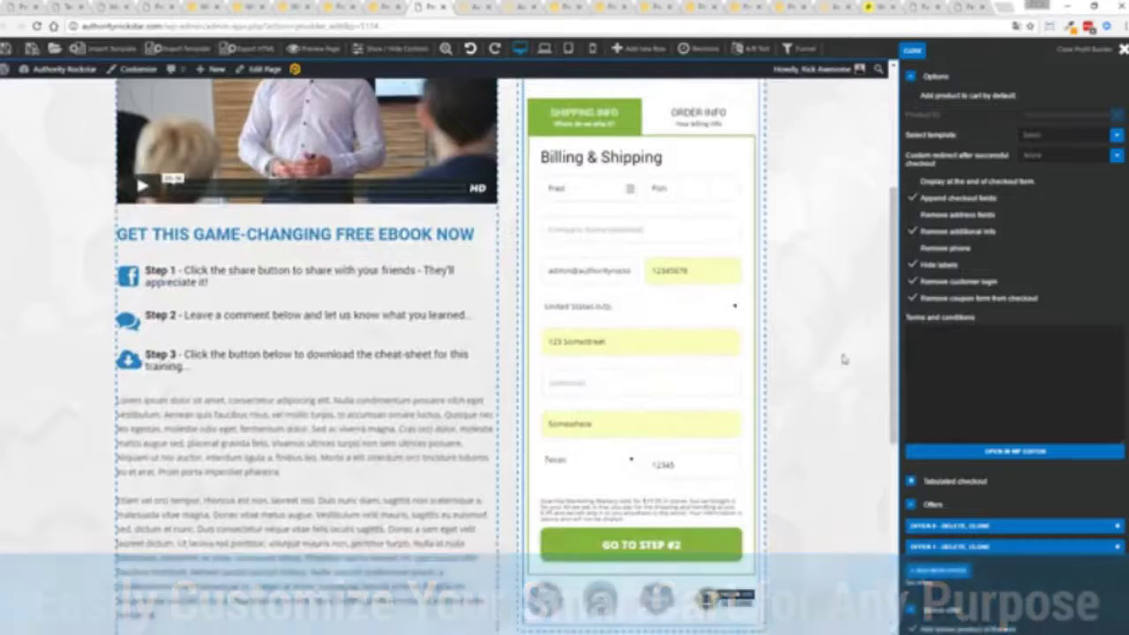
{"action": "scroll", "coordinate": [844, 361], "scroll_direction": "up", "scroll_amount": 2}
{"action": "mouse_move", "coordinate": [656, 402]}
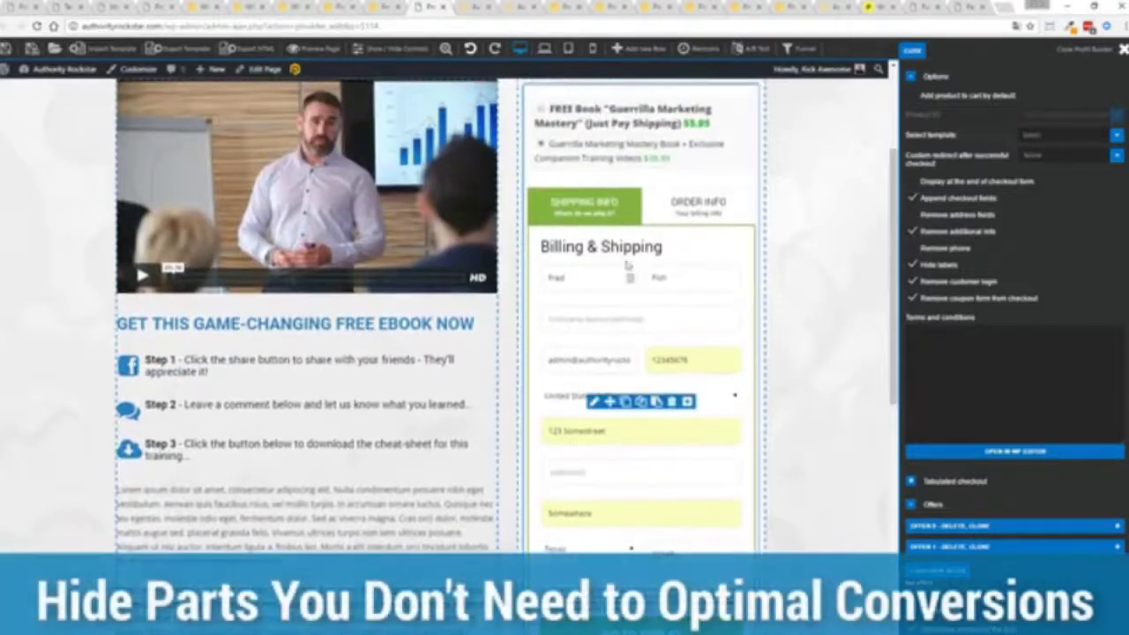
{"action": "left_click", "coordinate": [911, 215]}
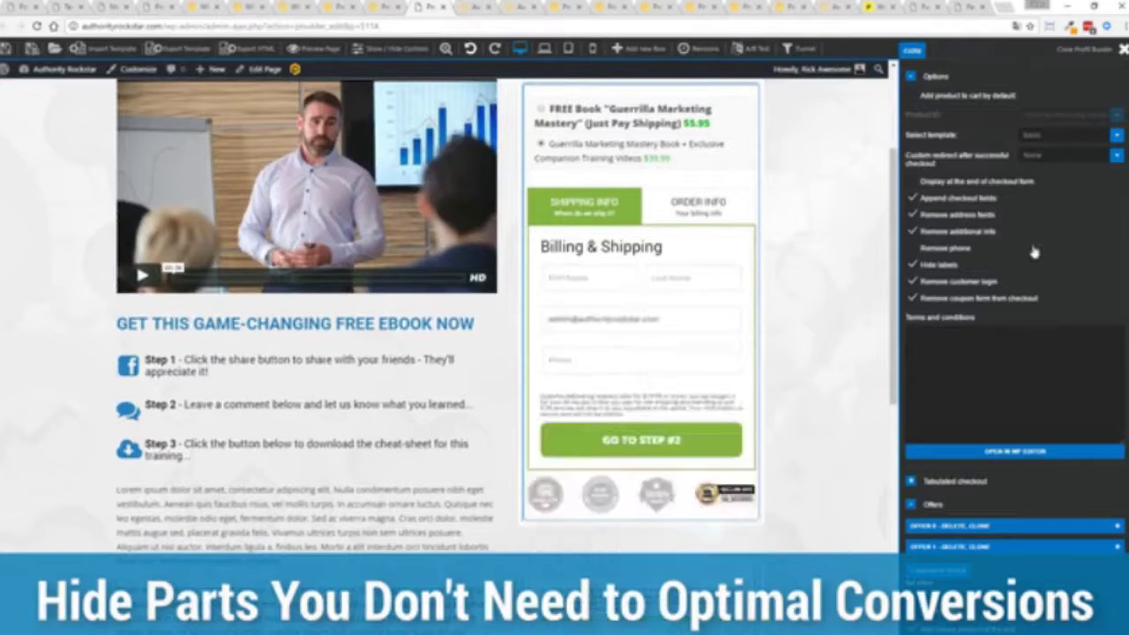
{"action": "left_click", "coordinate": [913, 251]}
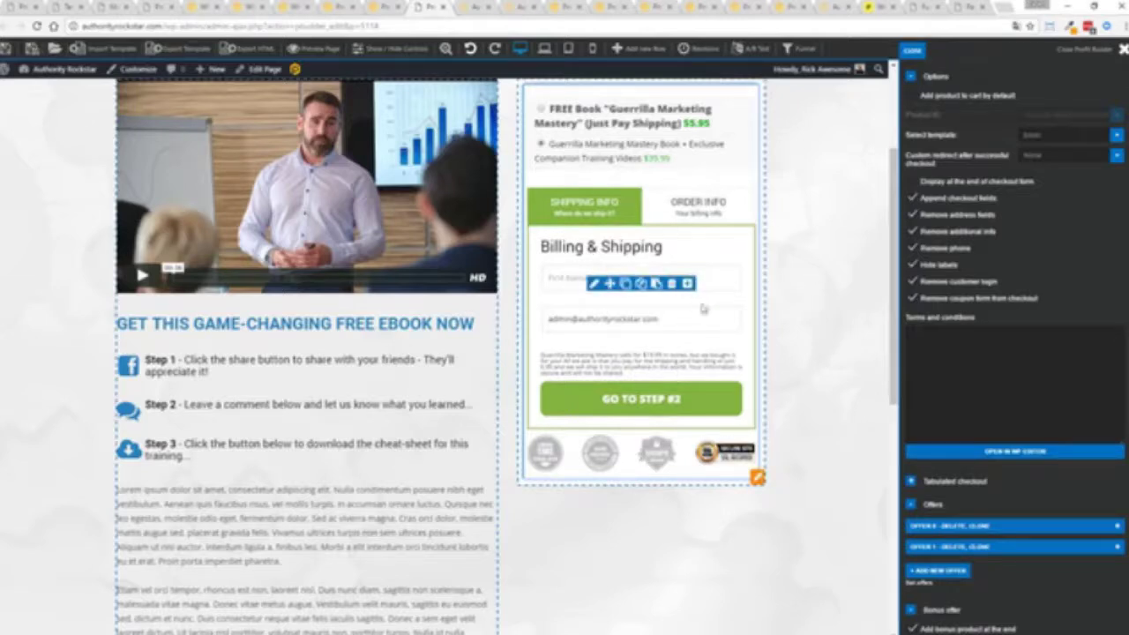
{"action": "scroll", "coordinate": [825, 353], "scroll_direction": "up", "scroll_amount": 2}
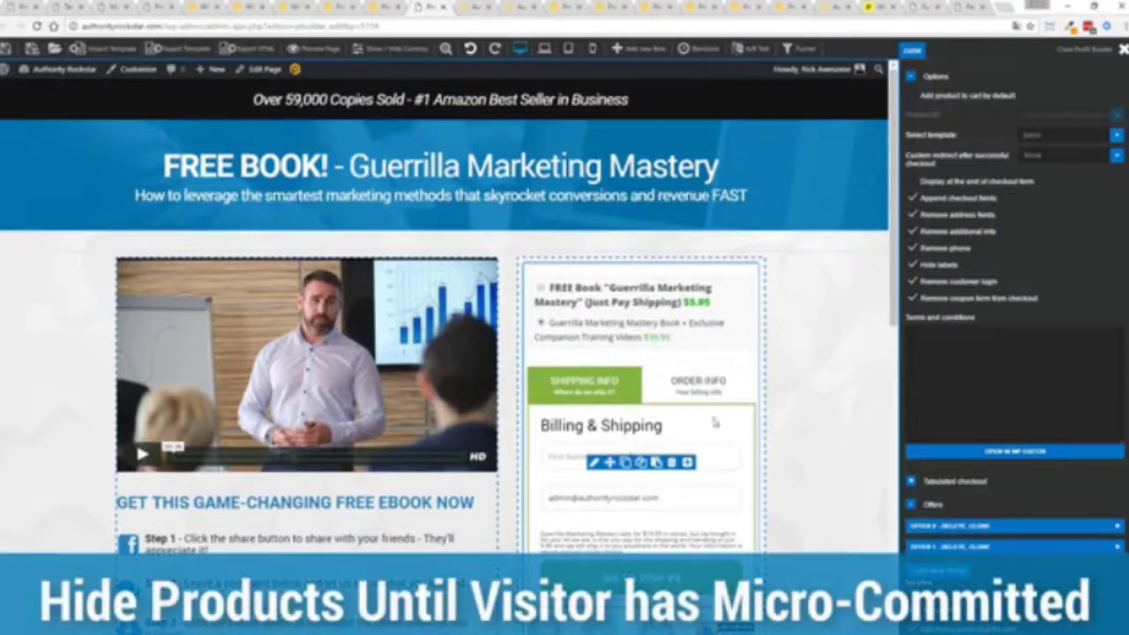
{"action": "left_click", "coordinate": [921, 180]}
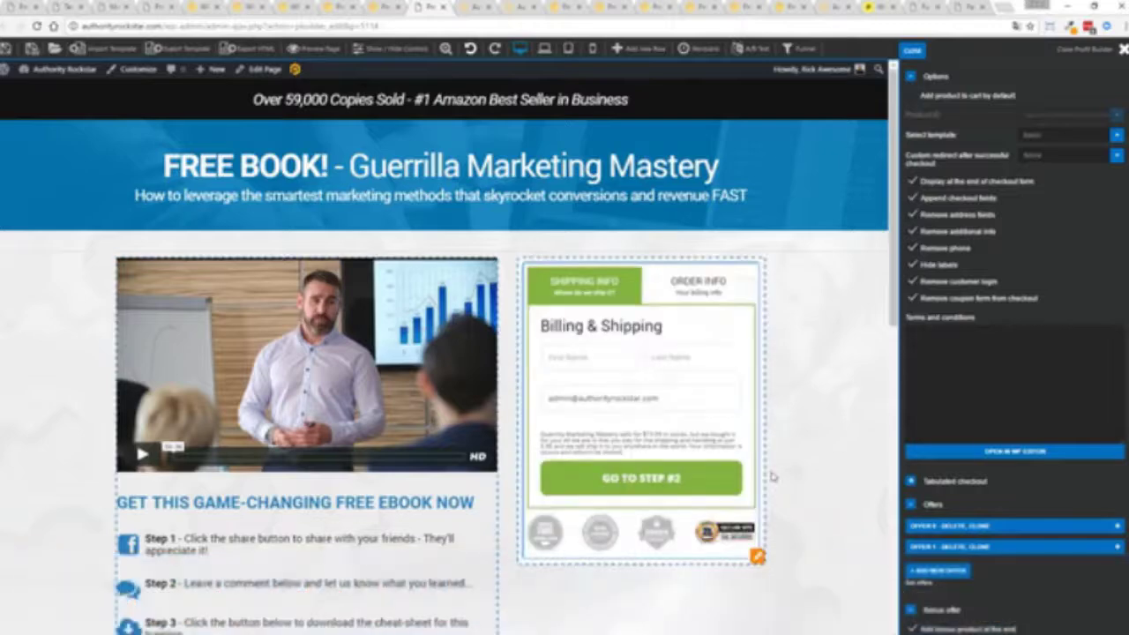
- Enter a first and last name, then advance to the Step #2 order summary
{"action": "left_click", "coordinate": [587, 352]}
{"action": "type", "text": "Rick"}
{"action": "key", "text": "Tab"}
{"action": "type", "text": "Aw"}
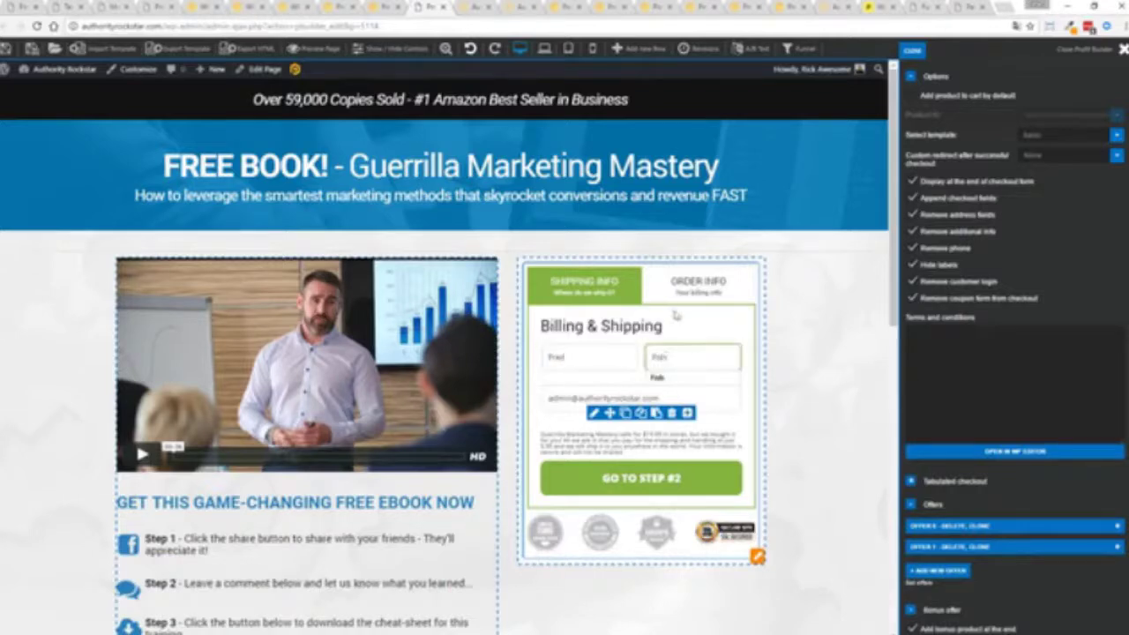
{"action": "left_click", "coordinate": [691, 484]}
{"action": "scroll", "coordinate": [820, 455], "scroll_direction": "down", "scroll_amount": 5}
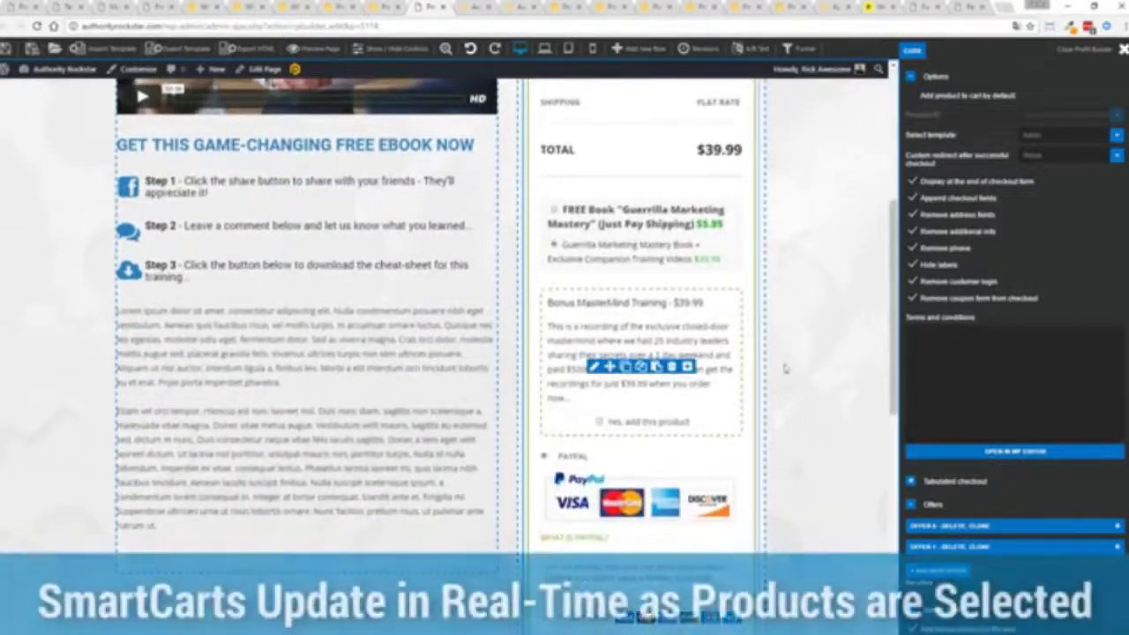
{"action": "scroll", "coordinate": [600, 429], "scroll_direction": "up", "scroll_amount": 3}
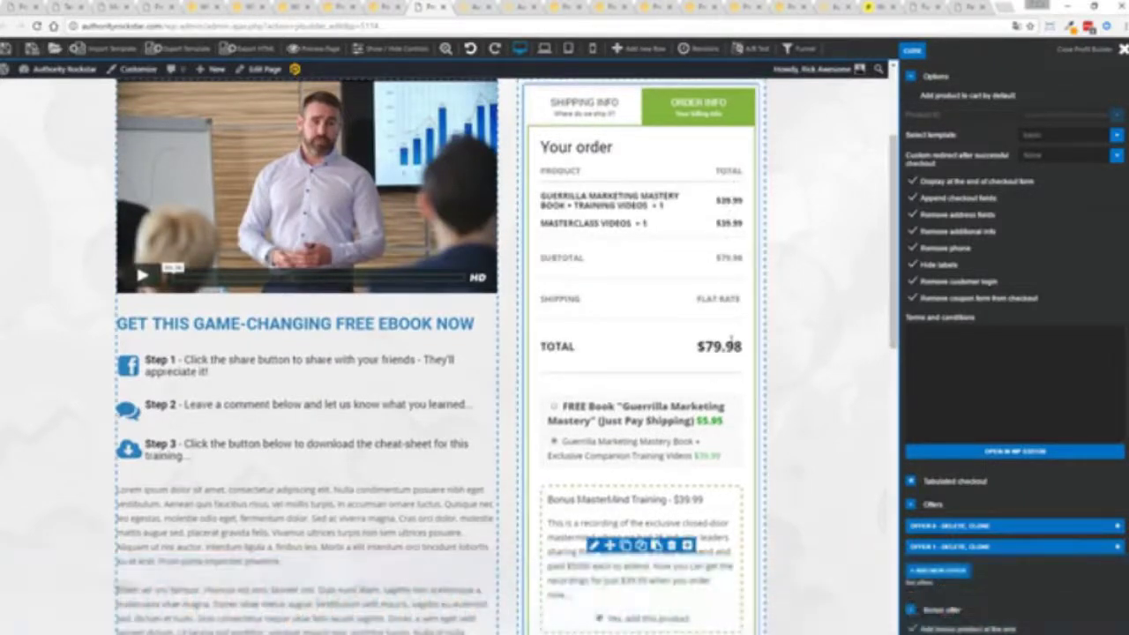
{"action": "scroll", "coordinate": [800, 345], "scroll_direction": "down", "scroll_amount": 5}
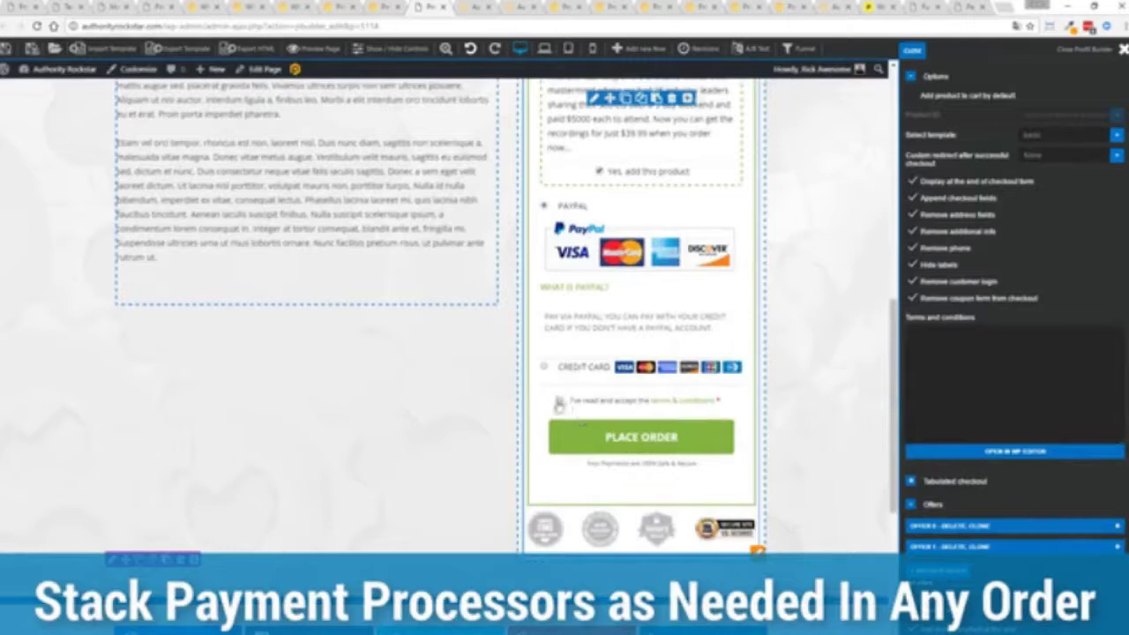
- Check the post-checkout redirect page options and close the list unchanged
{"action": "scroll", "coordinate": [833, 374], "scroll_direction": "up", "scroll_amount": 6}
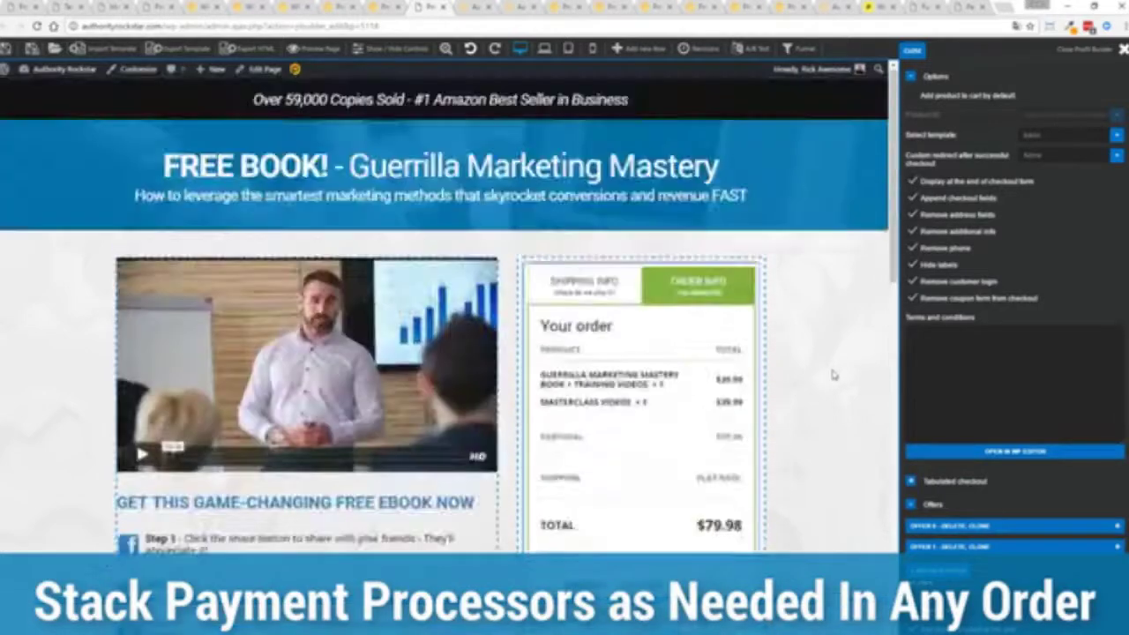
{"action": "scroll", "coordinate": [833, 373], "scroll_direction": "down", "scroll_amount": 2}
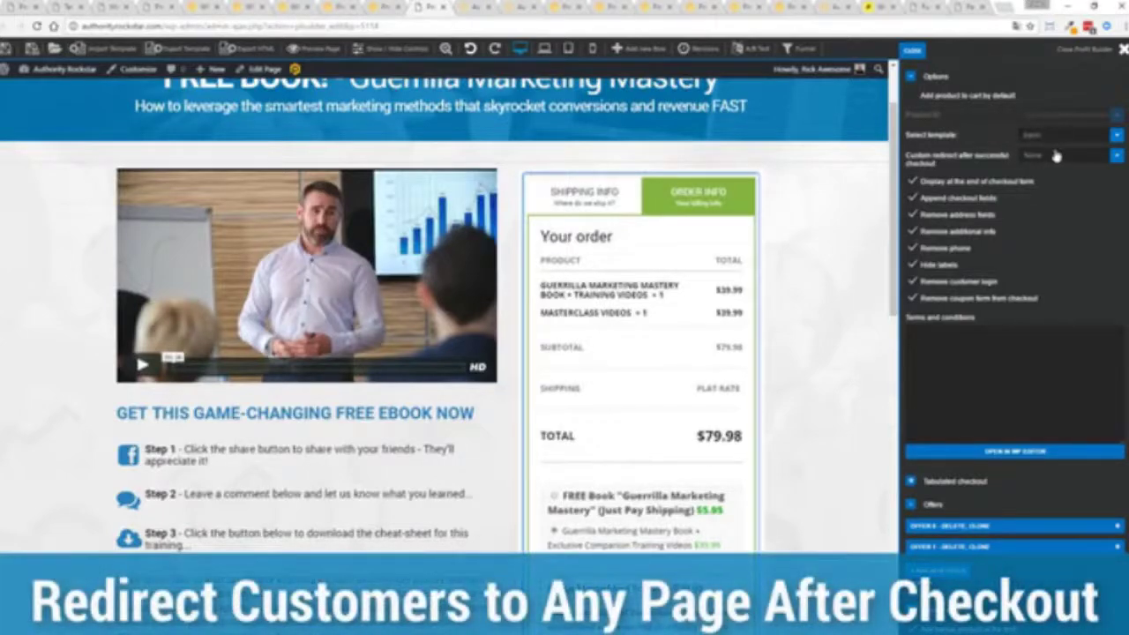
{"action": "left_click", "coordinate": [1056, 157]}
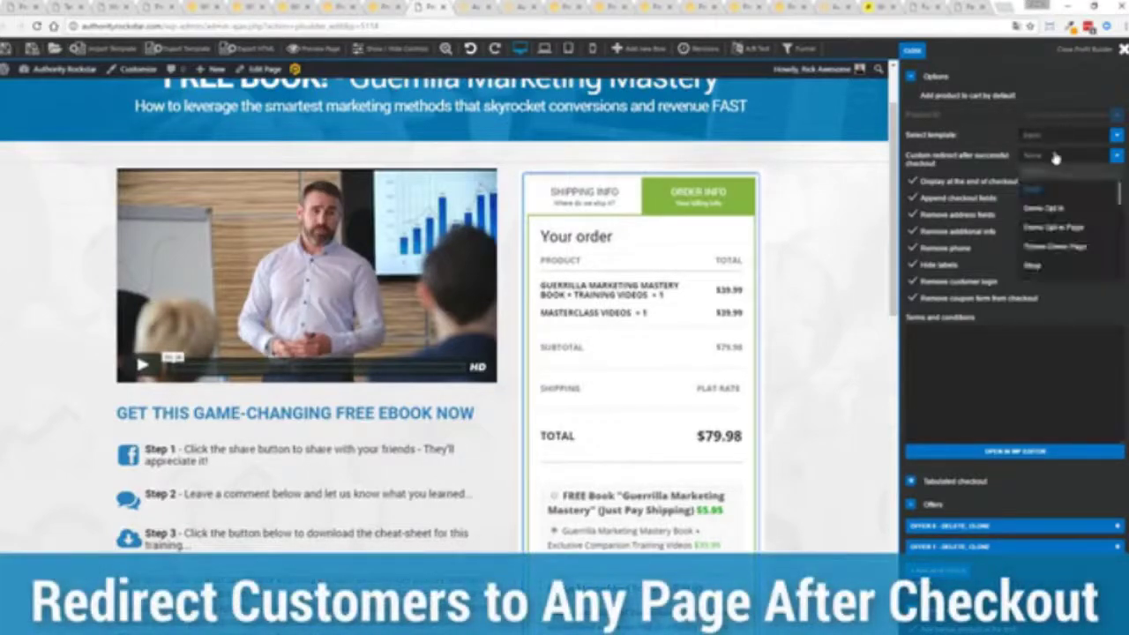
{"action": "left_click", "coordinate": [1051, 87]}
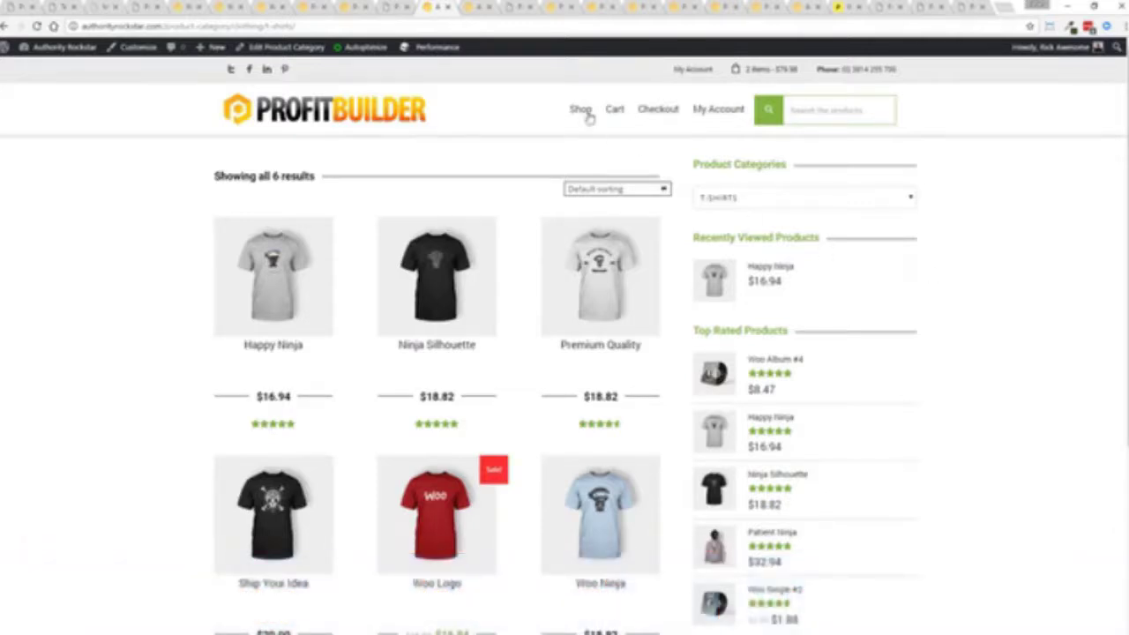
- Bring up the Happy Ninja product page and scroll through its details
{"action": "left_click", "coordinate": [480, 6]}
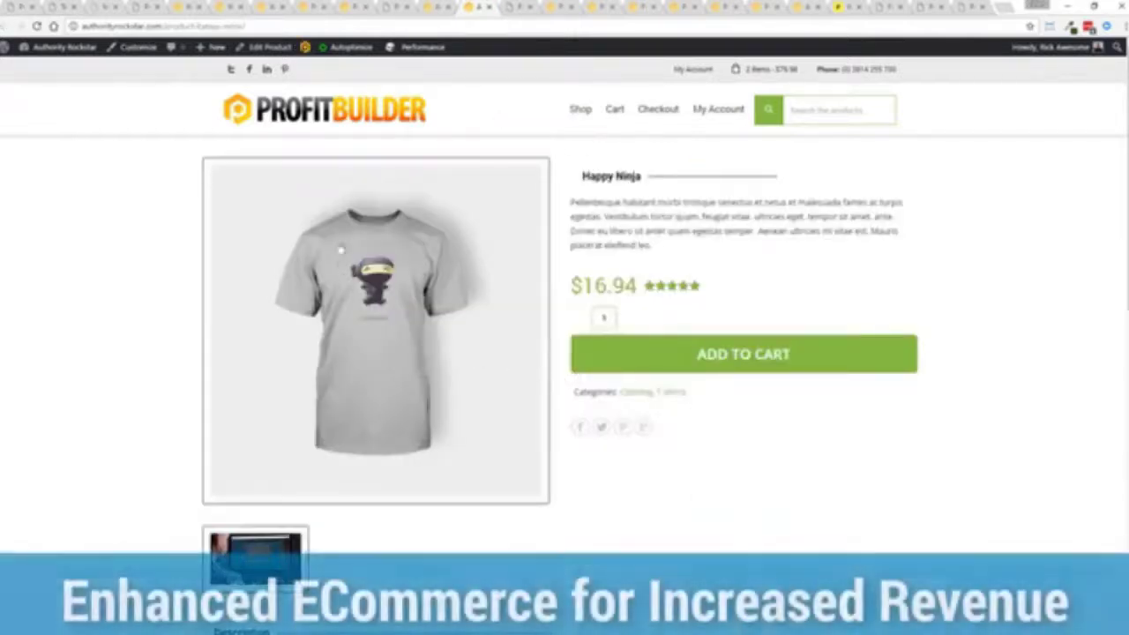
{"action": "scroll", "coordinate": [329, 205], "scroll_direction": "down", "scroll_amount": 4}
{"action": "scroll", "coordinate": [329, 204], "scroll_direction": "down", "scroll_amount": 5}
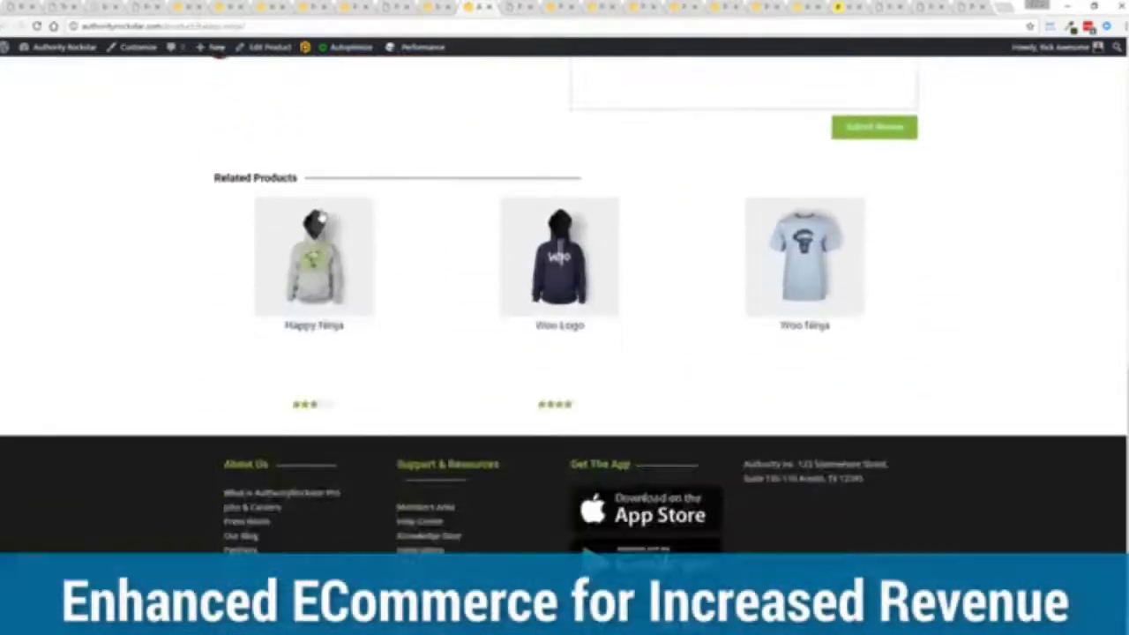
{"action": "scroll", "coordinate": [328, 204], "scroll_direction": "up", "scroll_amount": 8}
{"action": "scroll", "coordinate": [322, 209], "scroll_direction": "down", "scroll_amount": 1}
{"action": "scroll", "coordinate": [318, 208], "scroll_direction": "up", "scroll_amount": 2}
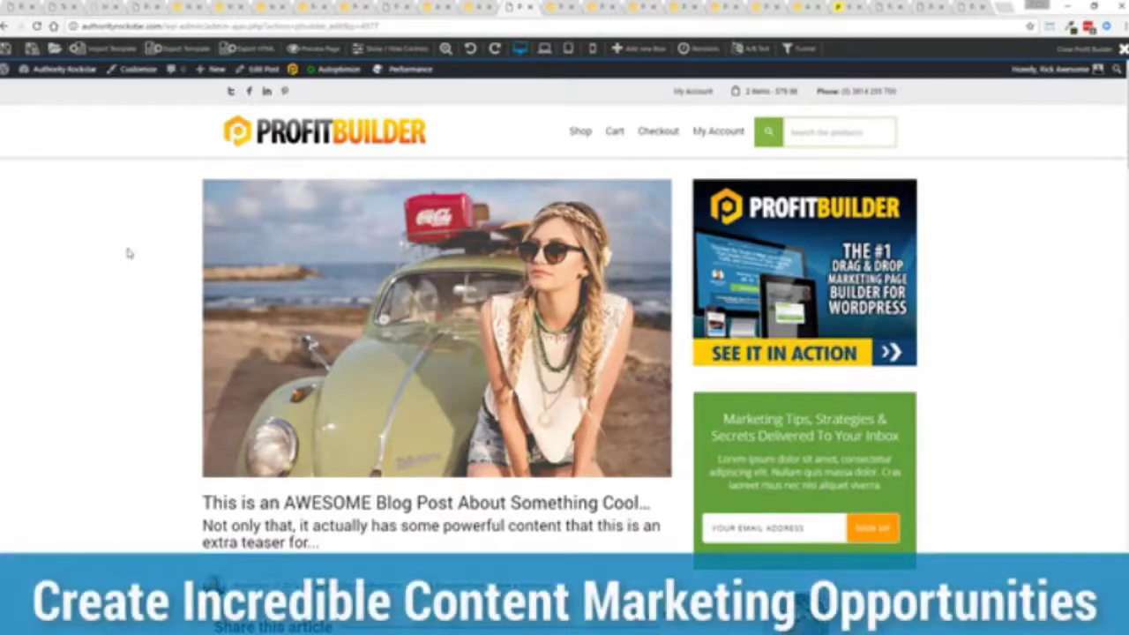
{"action": "scroll", "coordinate": [128, 253], "scroll_direction": "down", "scroll_amount": 4}
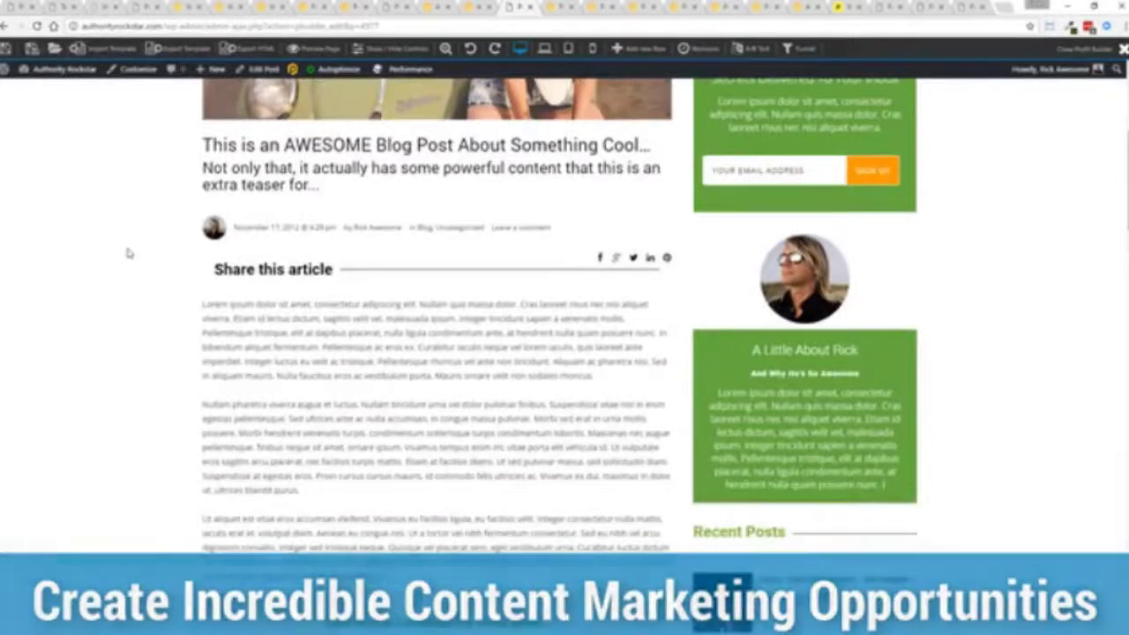
{"action": "scroll", "coordinate": [128, 253], "scroll_direction": "down", "scroll_amount": 3}
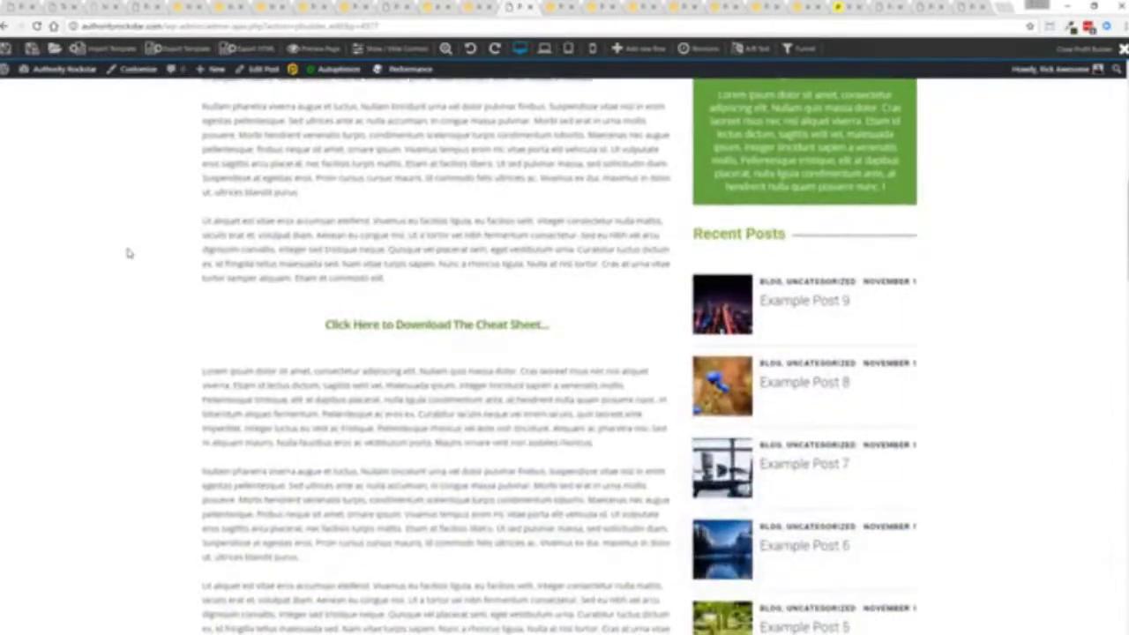
{"action": "scroll", "coordinate": [128, 253], "scroll_direction": "up", "scroll_amount": 3}
{"action": "scroll", "coordinate": [128, 253], "scroll_direction": "down", "scroll_amount": 1}
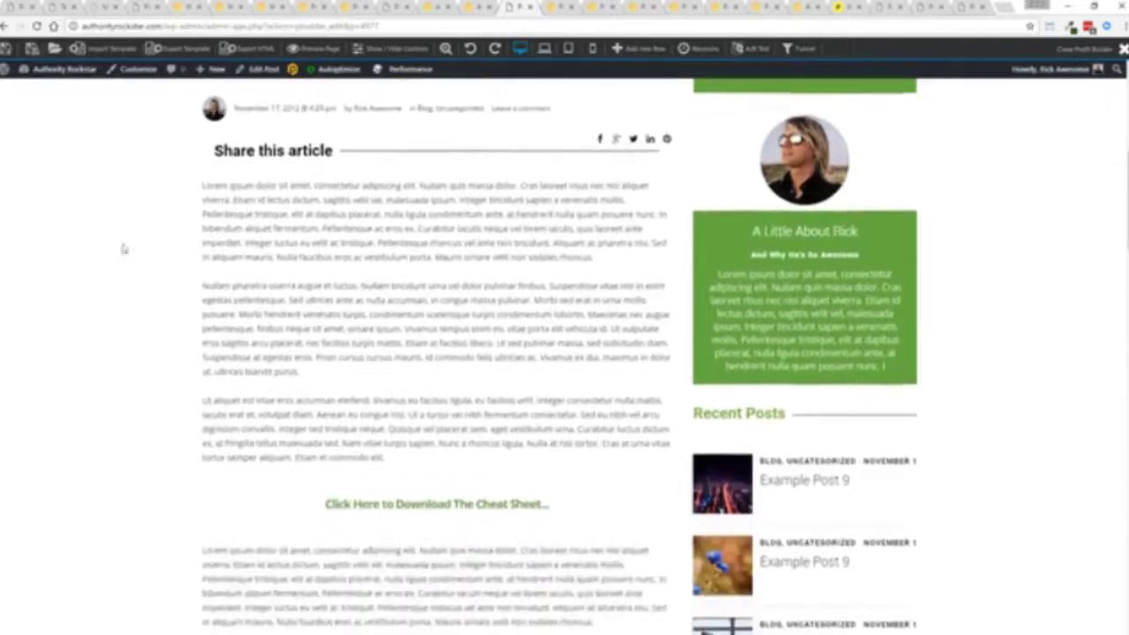
{"action": "mouse_move", "coordinate": [332, 241]}
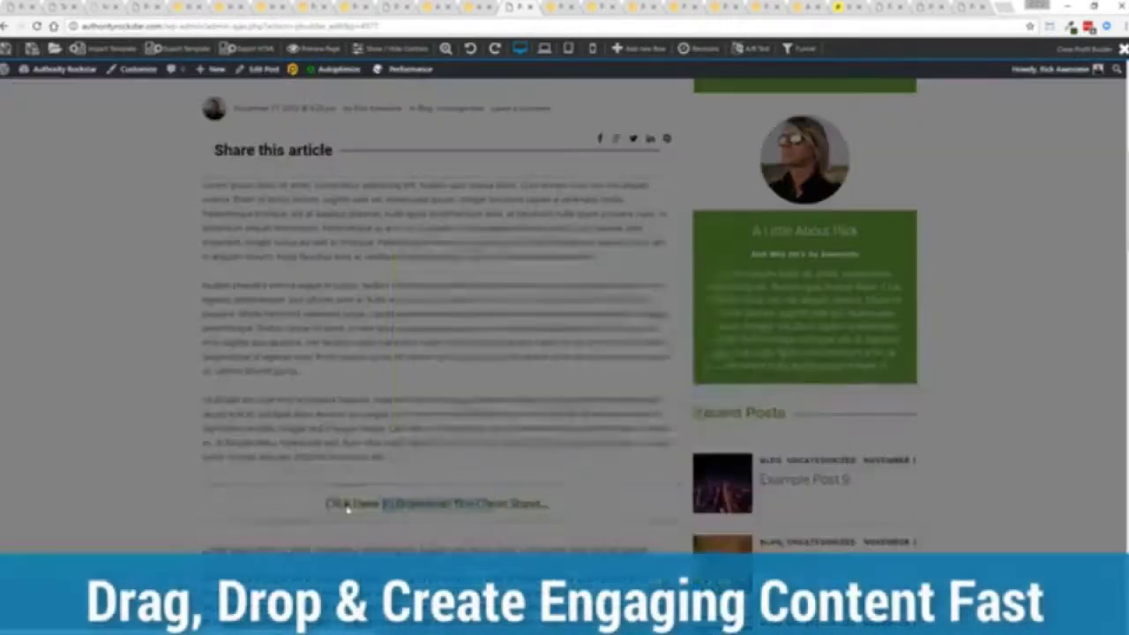
{"action": "left_click", "coordinate": [347, 507]}
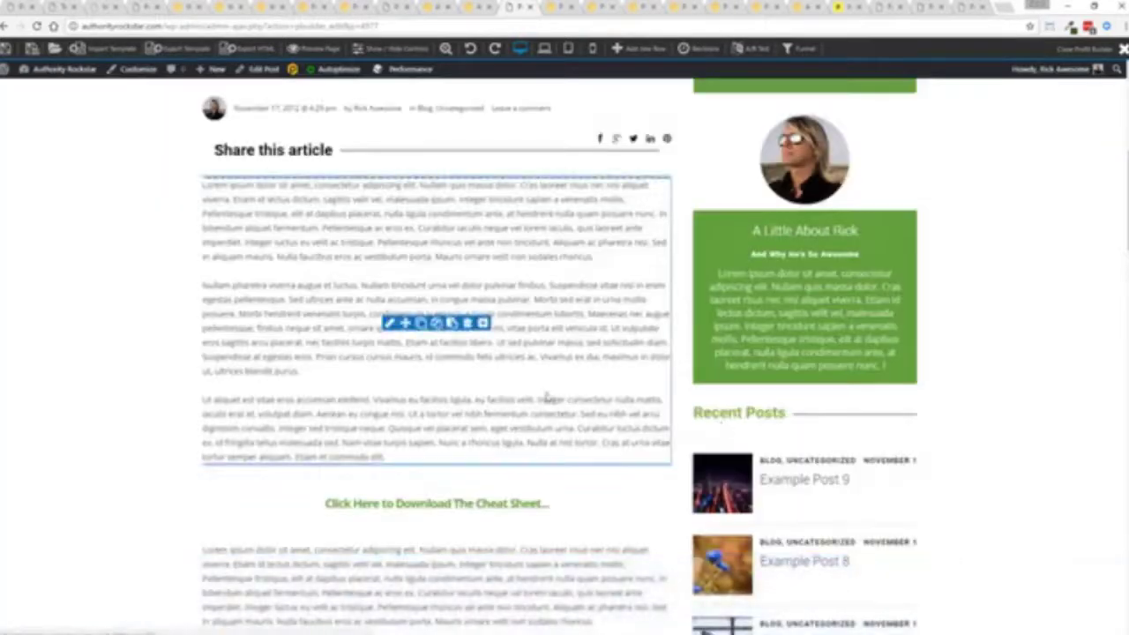
{"action": "scroll", "coordinate": [546, 398], "scroll_direction": "down", "scroll_amount": 3}
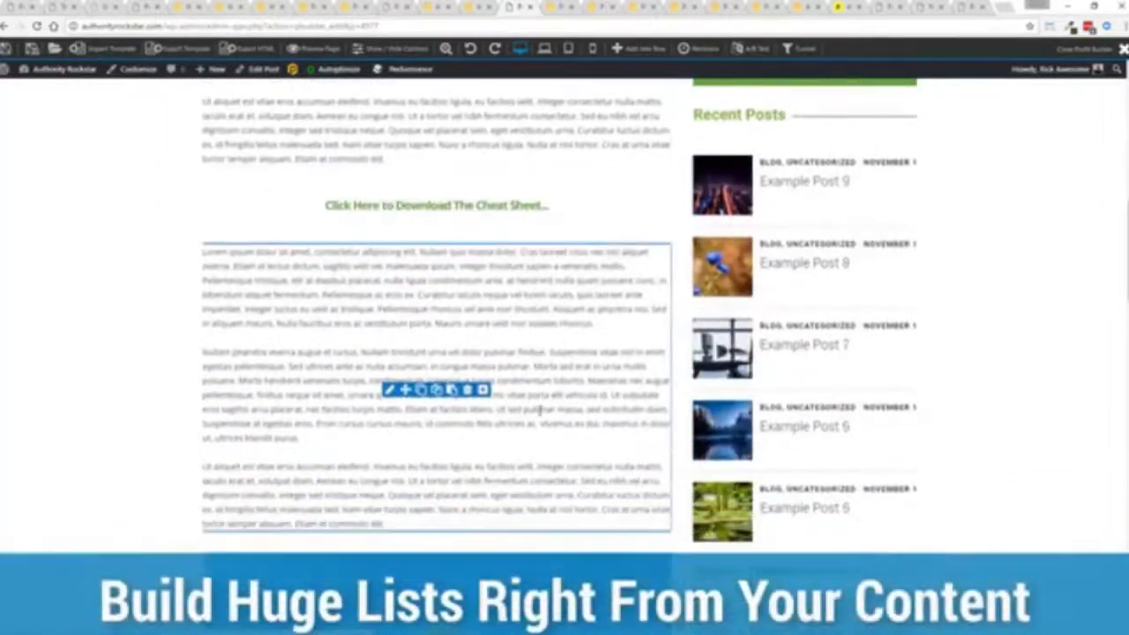
{"action": "scroll", "coordinate": [540, 410], "scroll_direction": "down", "scroll_amount": 4}
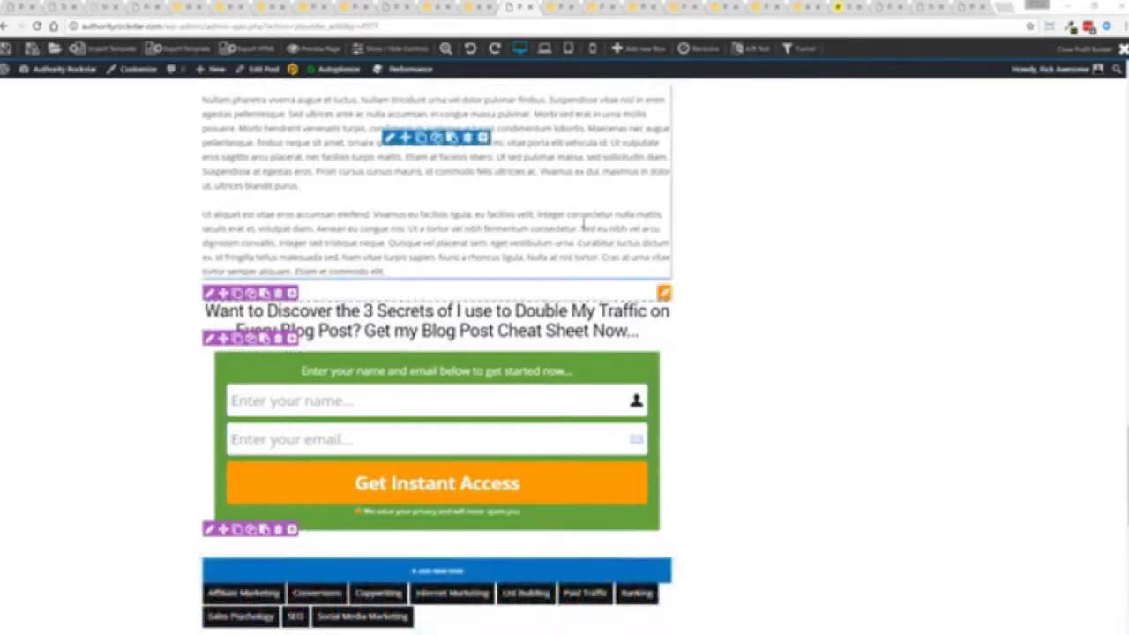
{"action": "scroll", "coordinate": [582, 217], "scroll_direction": "down", "scroll_amount": 1}
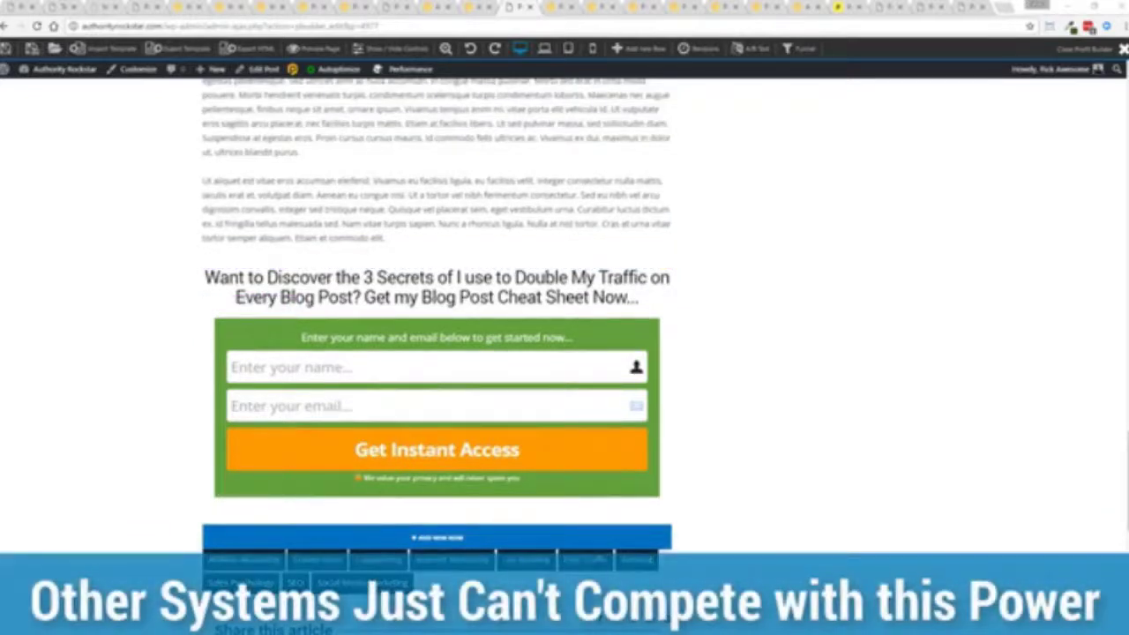
{"action": "scroll", "coordinate": [227, 325], "scroll_direction": "up", "scroll_amount": 15}
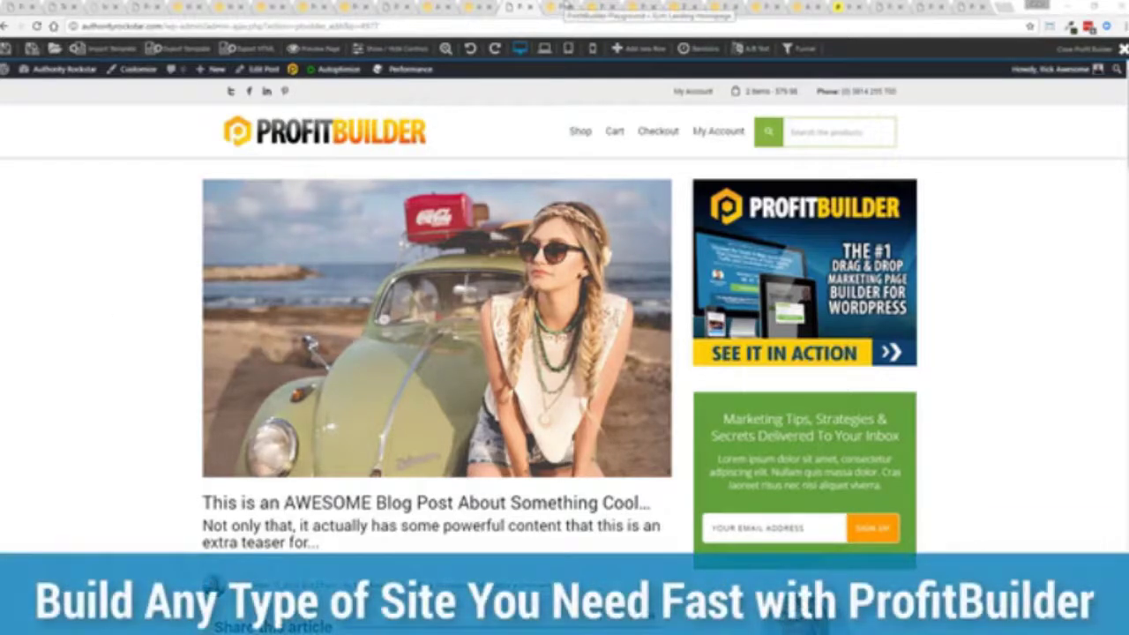
- Scroll through the gym landing page template, then open the coaching funnel page with its countdown timer
{"action": "left_click", "coordinate": [566, 6]}
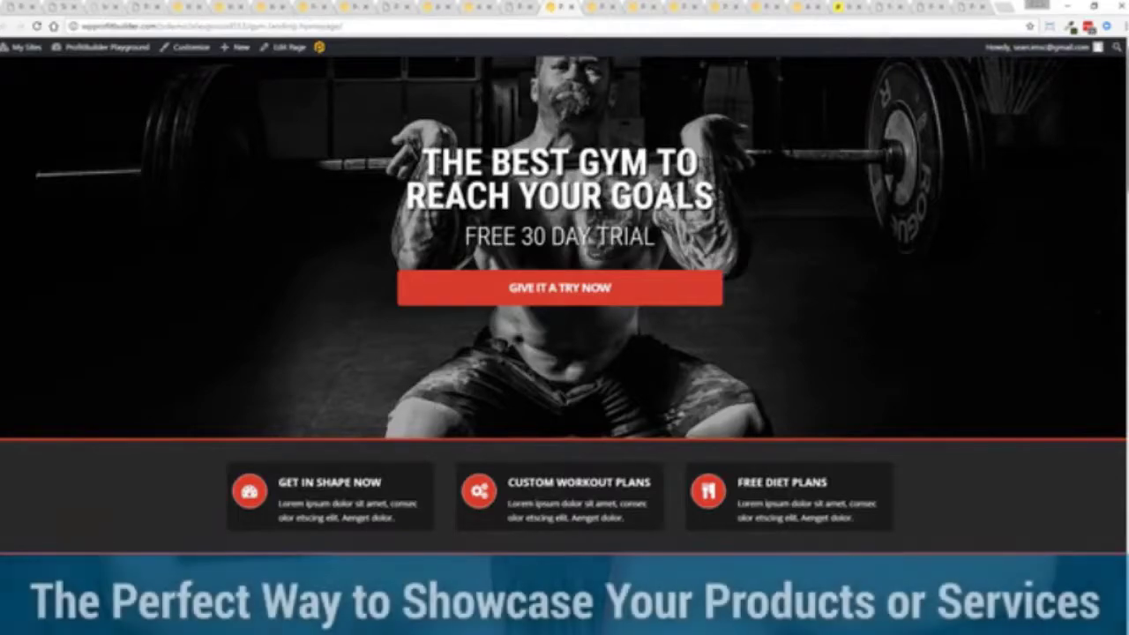
{"action": "scroll", "coordinate": [1104, 126], "scroll_direction": "down", "scroll_amount": 3}
{"action": "scroll", "coordinate": [564, 304], "scroll_direction": "down", "scroll_amount": 3}
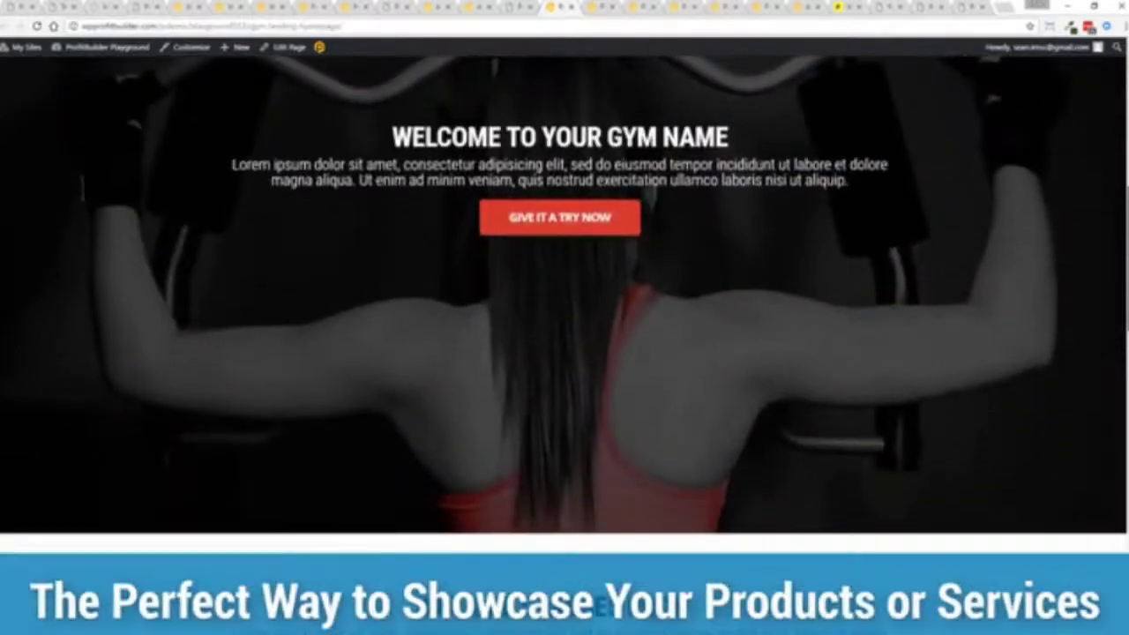
{"action": "scroll", "coordinate": [565, 344], "scroll_direction": "down", "scroll_amount": 6}
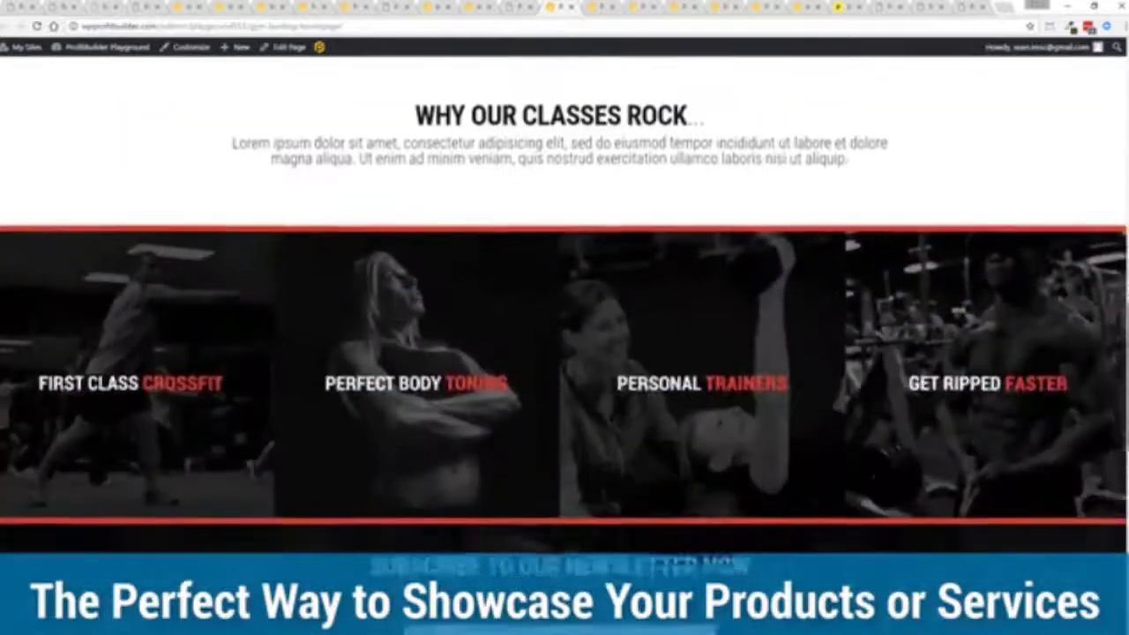
{"action": "scroll", "coordinate": [564, 333], "scroll_direction": "down", "scroll_amount": 5}
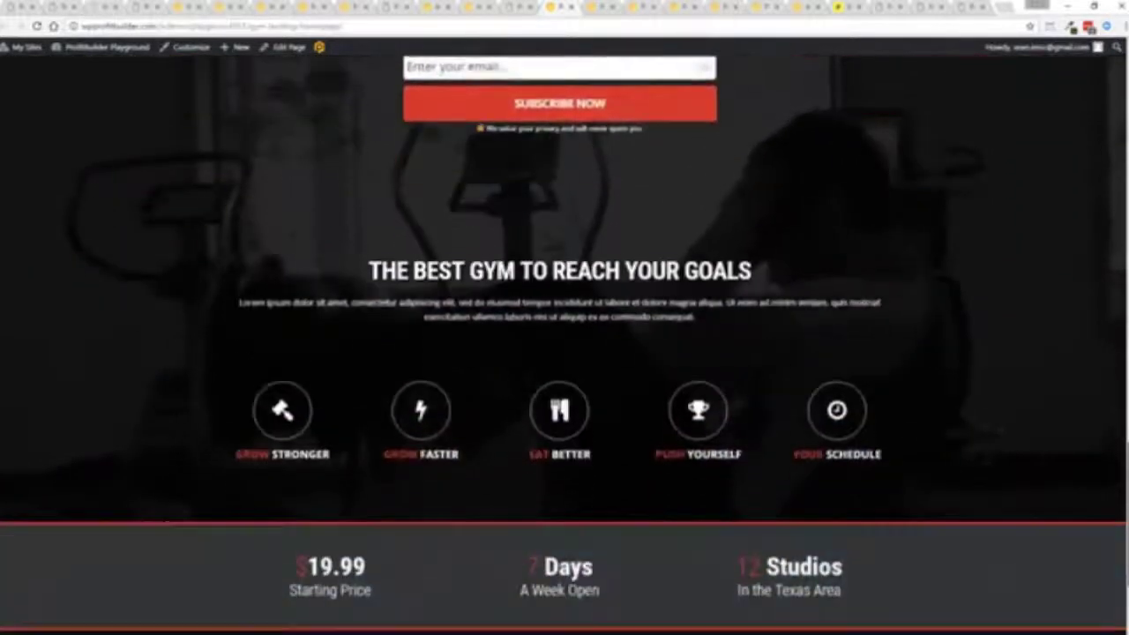
{"action": "scroll", "coordinate": [565, 343], "scroll_direction": "down", "scroll_amount": 2}
{"action": "scroll", "coordinate": [565, 343], "scroll_direction": "up", "scroll_amount": 3}
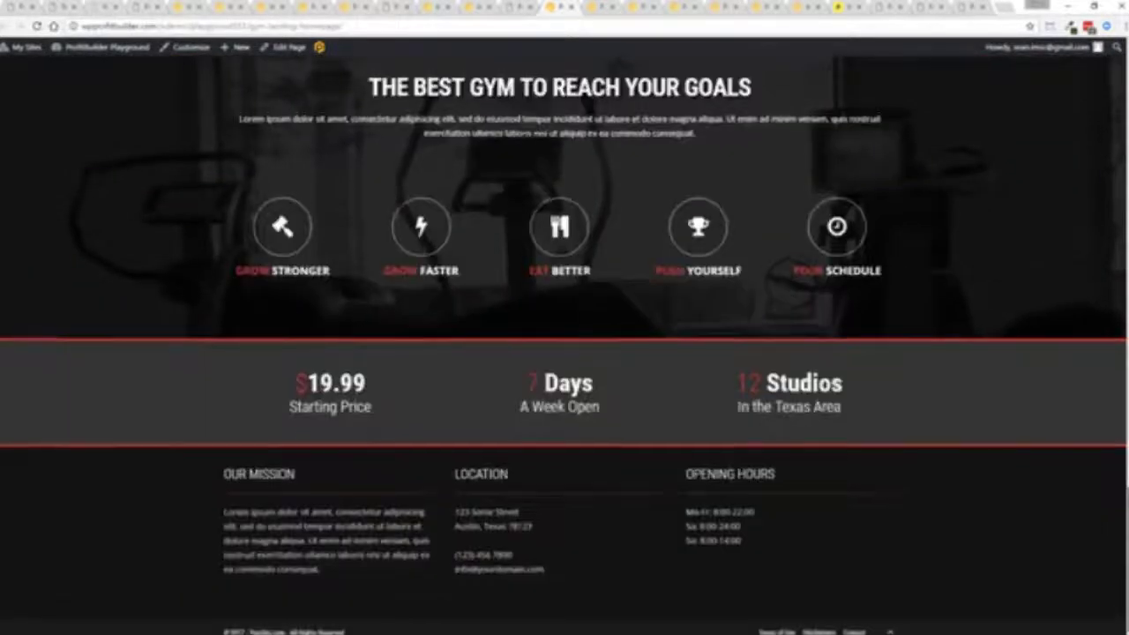
{"action": "scroll", "coordinate": [564, 343], "scroll_direction": "up", "scroll_amount": 15}
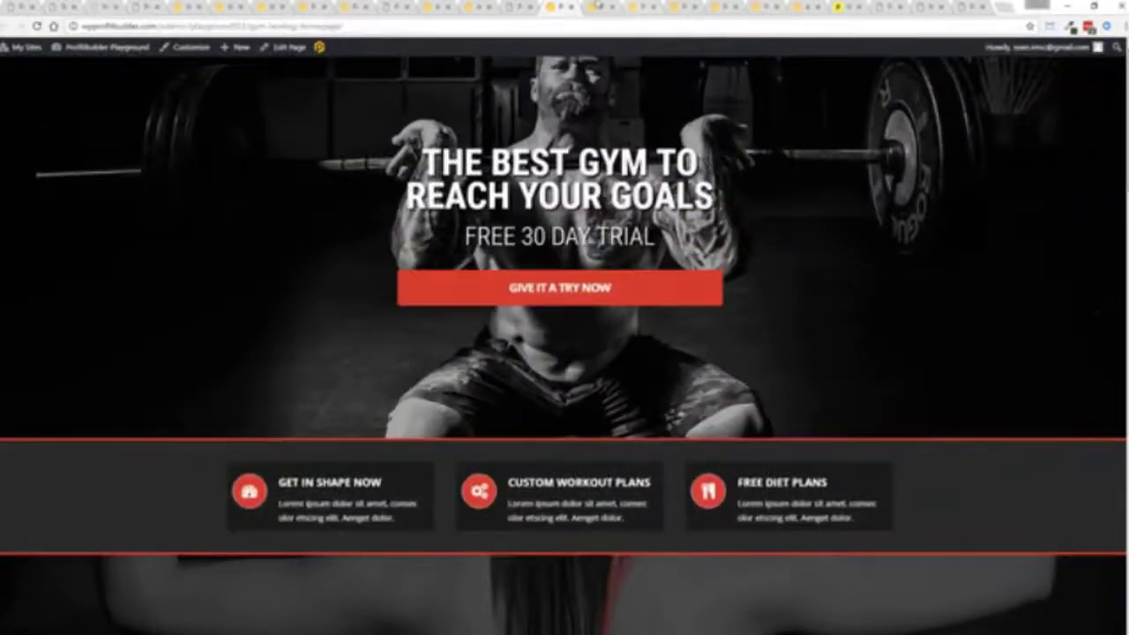
{"action": "left_click", "coordinate": [597, 7]}
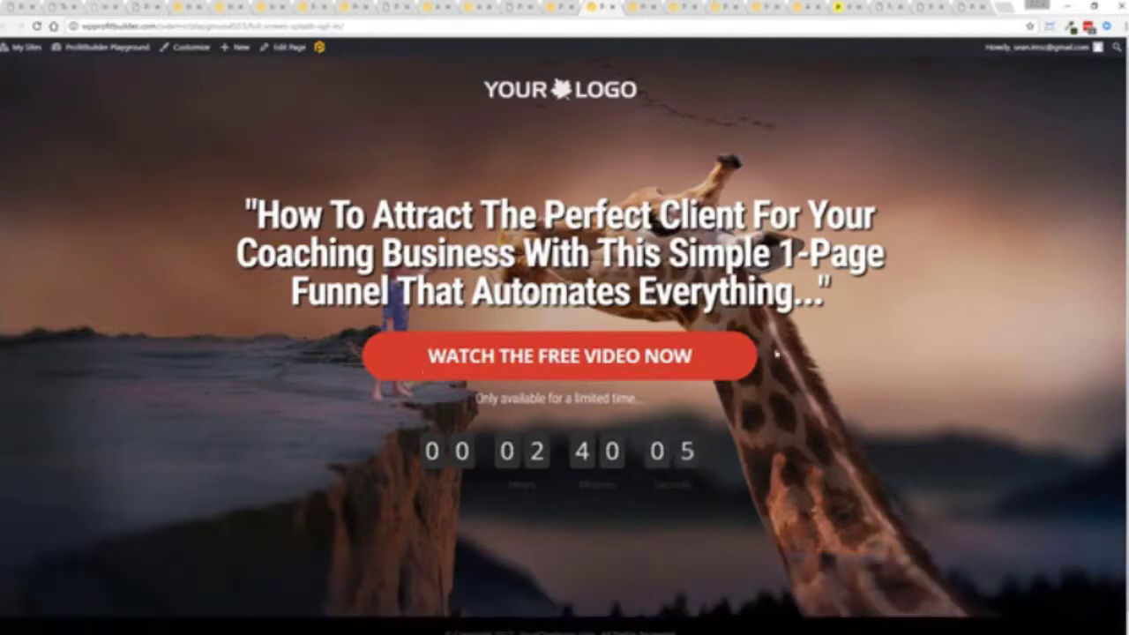
- Show the New Site Coming Soon page, the contest template, then the live training webinar page
{"action": "left_click", "coordinate": [628, 8]}
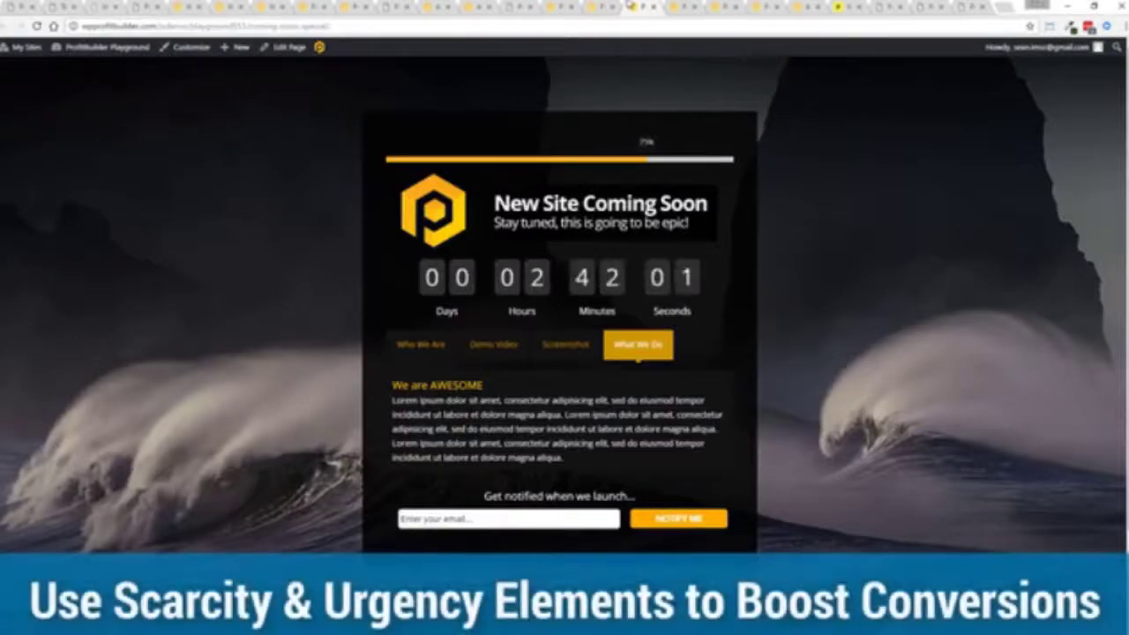
{"action": "left_click", "coordinate": [680, 8]}
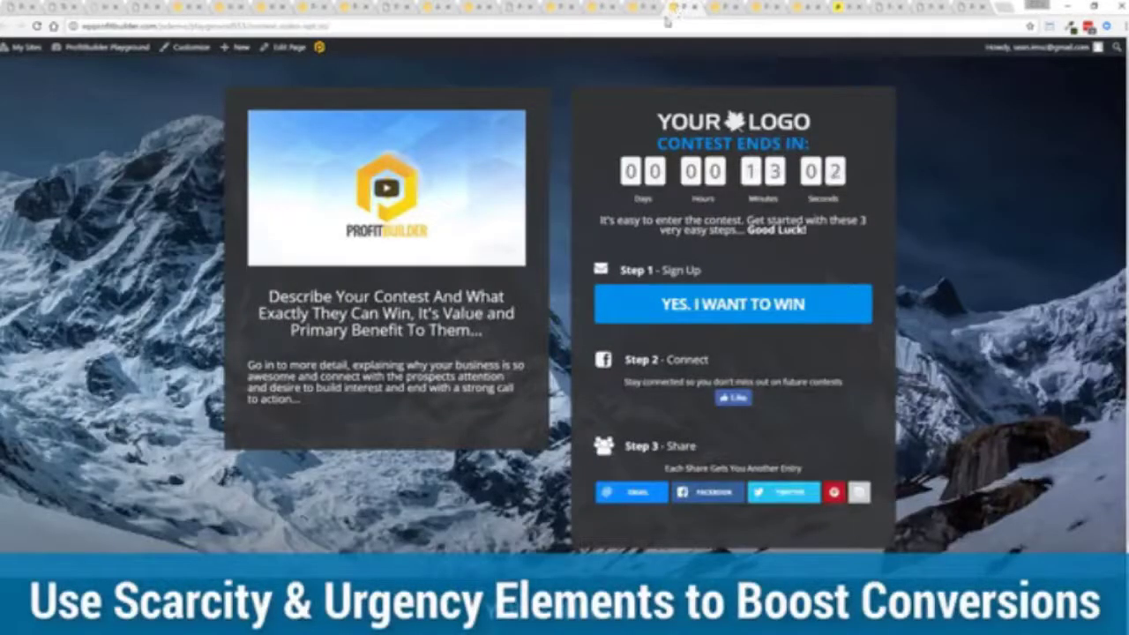
{"action": "left_click", "coordinate": [722, 7]}
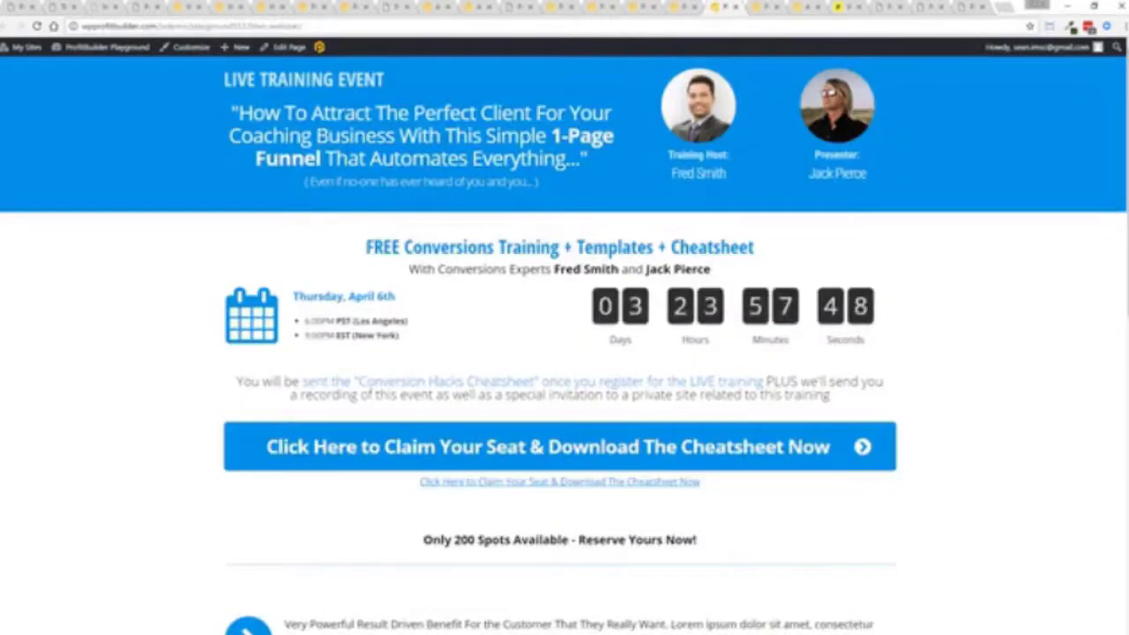
- Open and close the webinar seat sign-up form, then view the weekly webinar and #1 Drag & Drop pages
{"action": "left_click", "coordinate": [493, 460]}
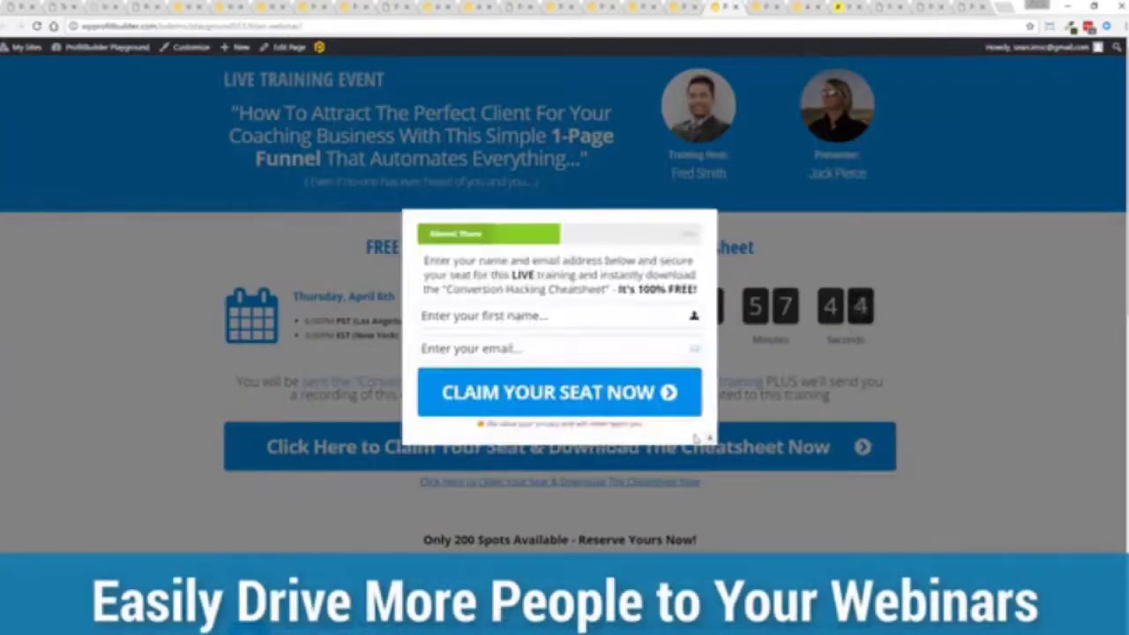
{"action": "left_click", "coordinate": [709, 445]}
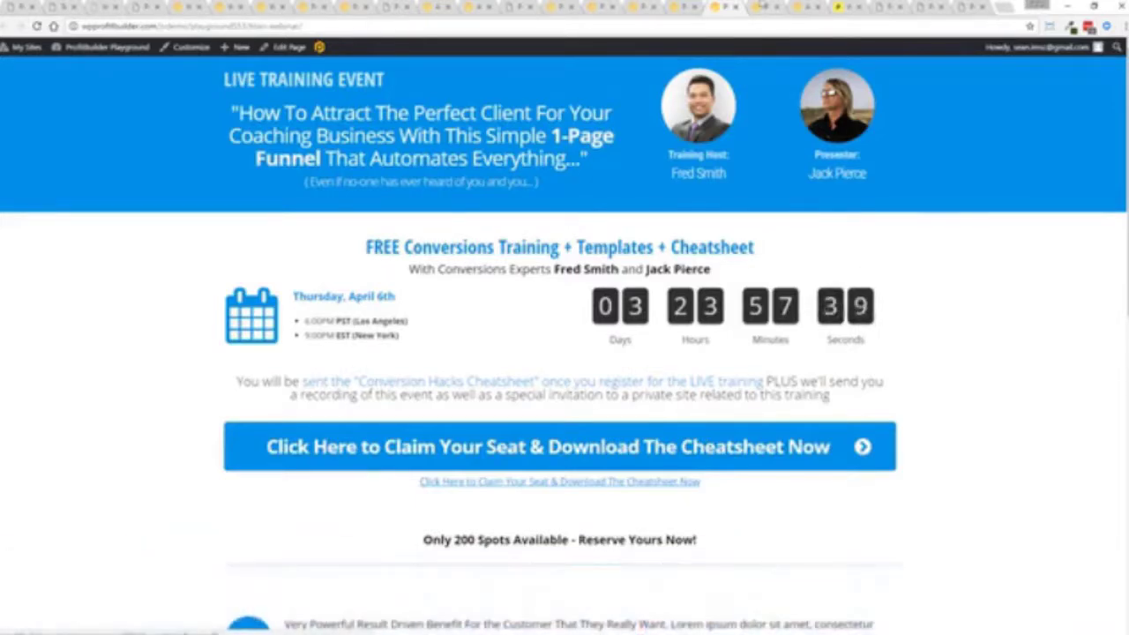
{"action": "left_click", "coordinate": [763, 6]}
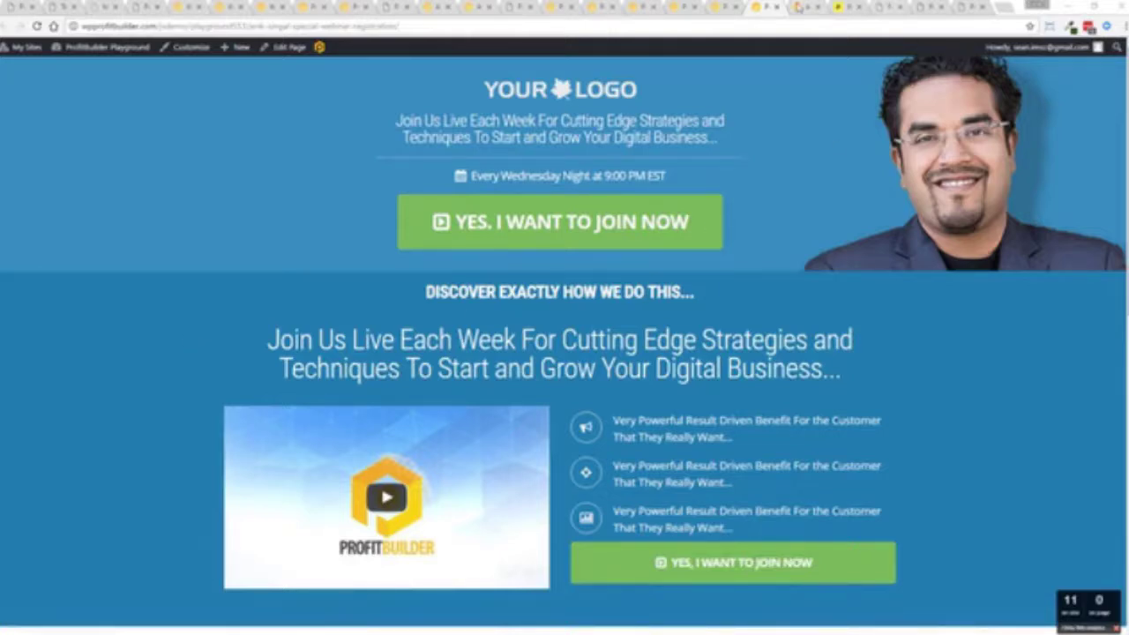
{"action": "left_click", "coordinate": [801, 7]}
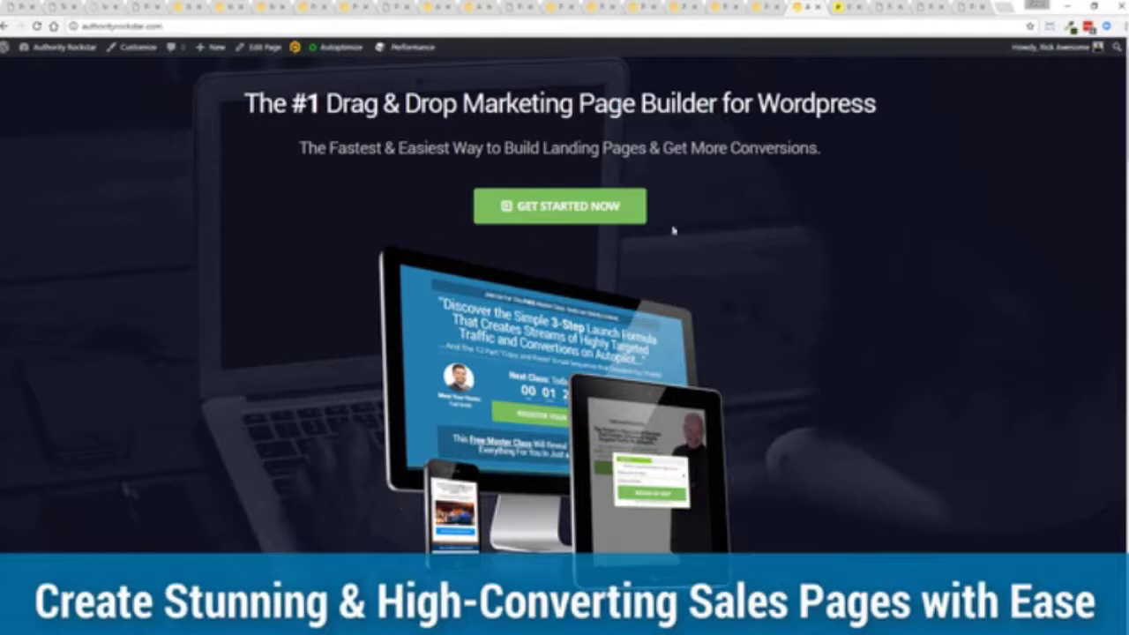
{"action": "key", "text": "space"}
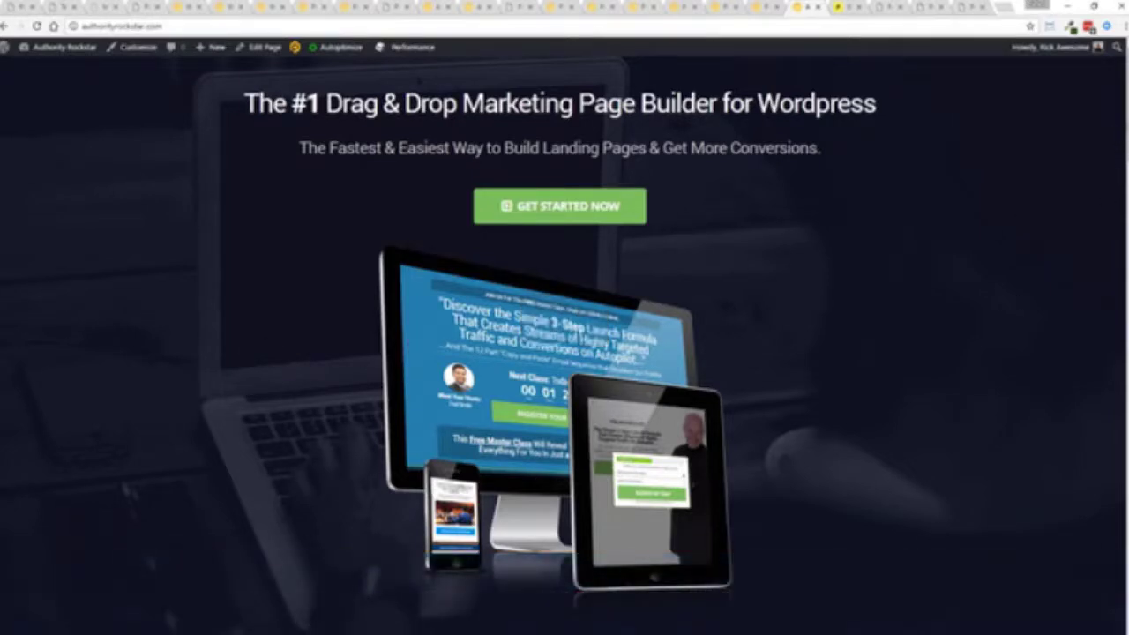
{"action": "scroll", "coordinate": [564, 344], "scroll_direction": "down", "scroll_amount": 5}
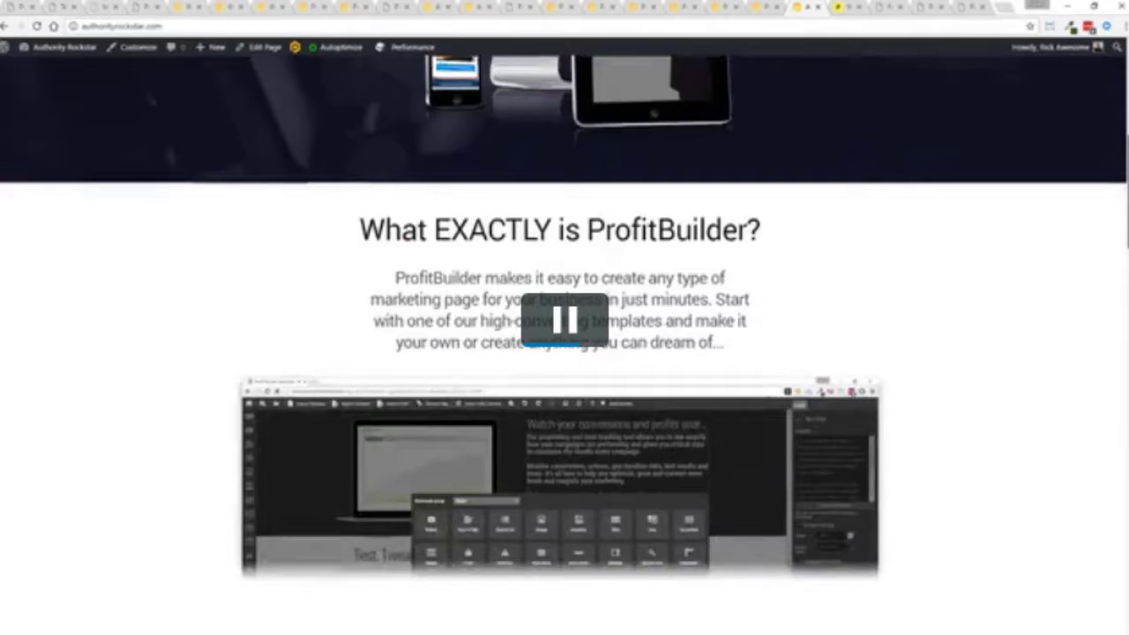
{"action": "scroll", "coordinate": [564, 352], "scroll_direction": "down", "scroll_amount": 2}
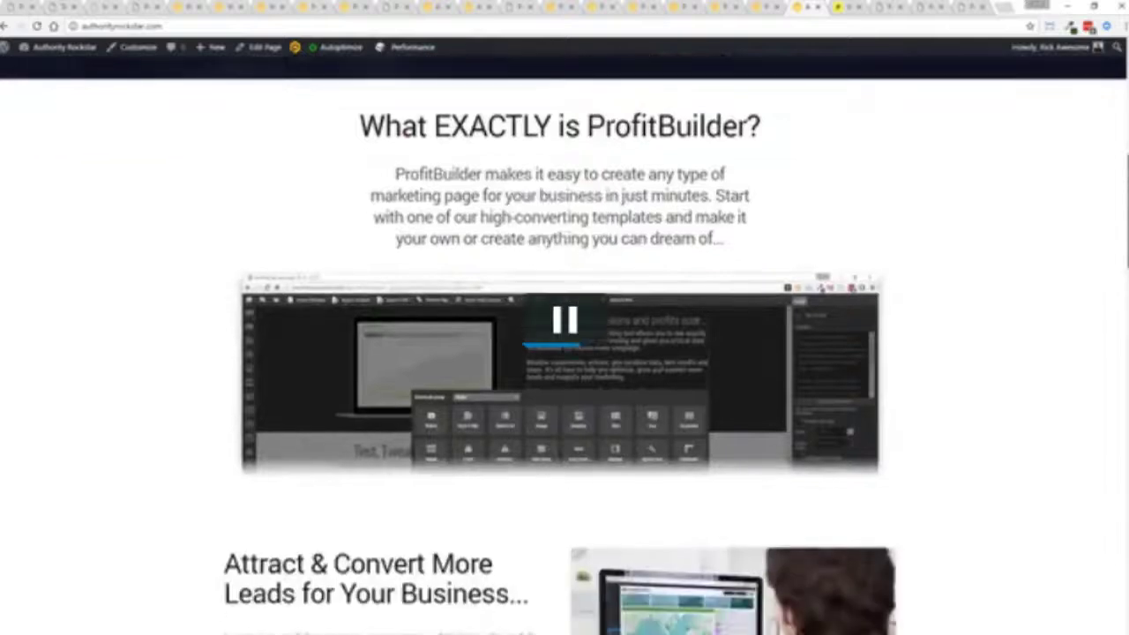
{"action": "scroll", "coordinate": [911, 397], "scroll_direction": "down", "scroll_amount": 2}
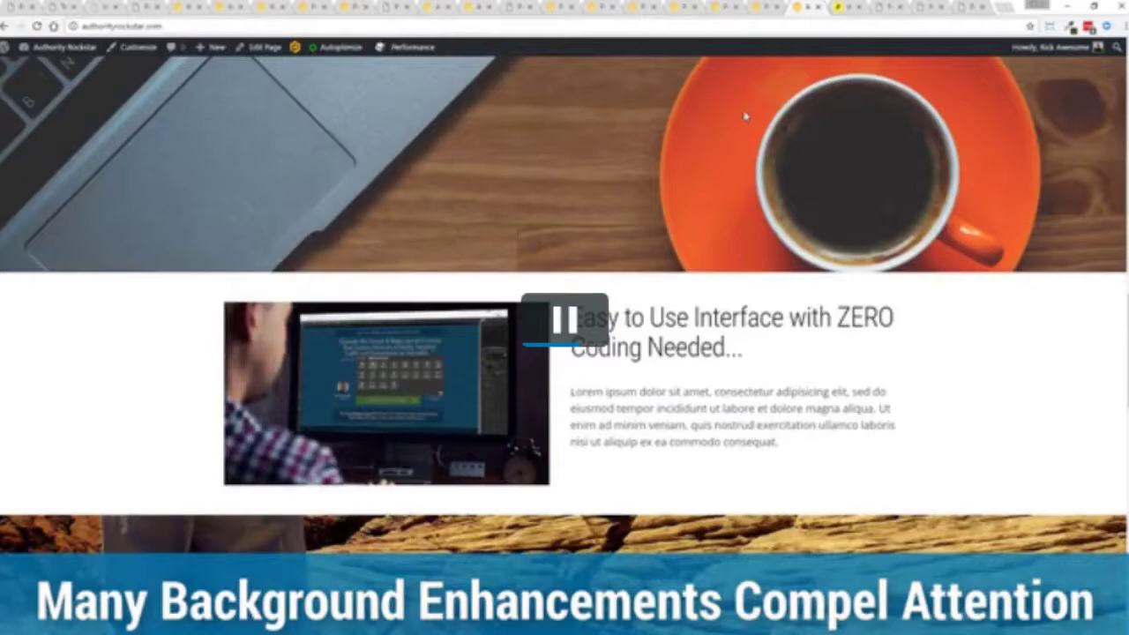
{"action": "scroll", "coordinate": [455, 150], "scroll_direction": "down", "scroll_amount": 10}
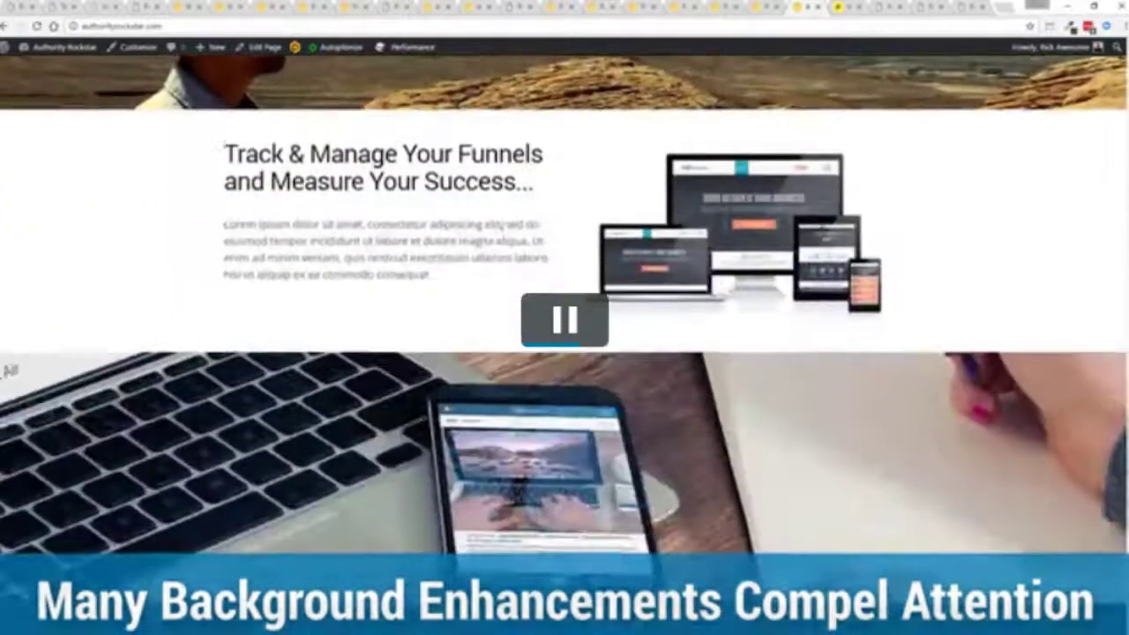
{"action": "scroll", "coordinate": [448, 242], "scroll_direction": "down", "scroll_amount": 5}
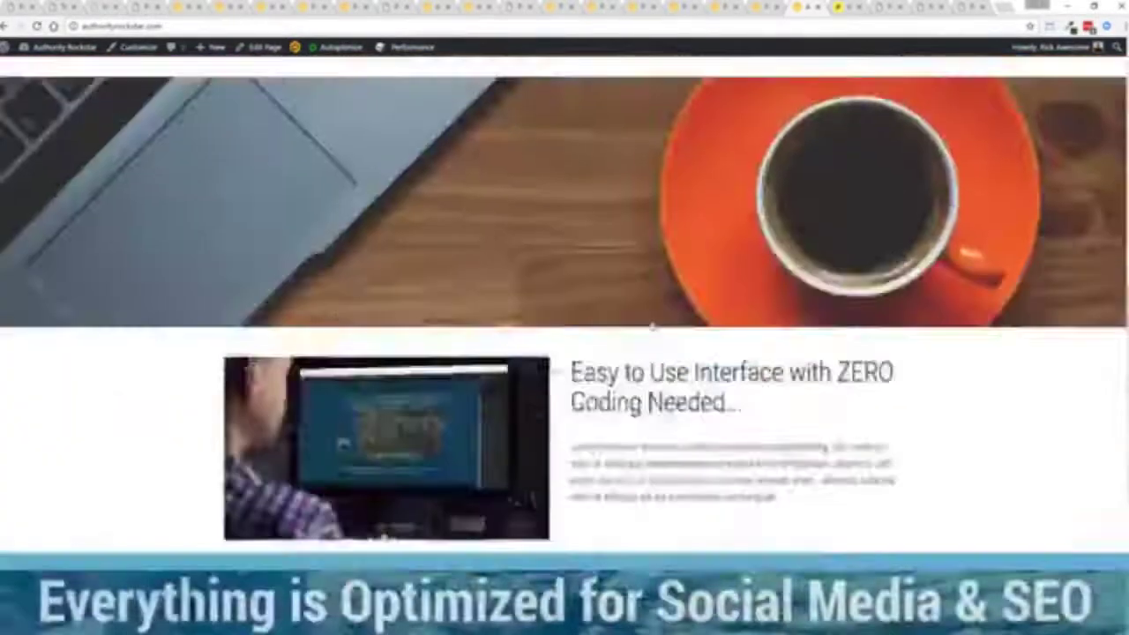
{"action": "scroll", "coordinate": [652, 328], "scroll_direction": "up", "scroll_amount": 10}
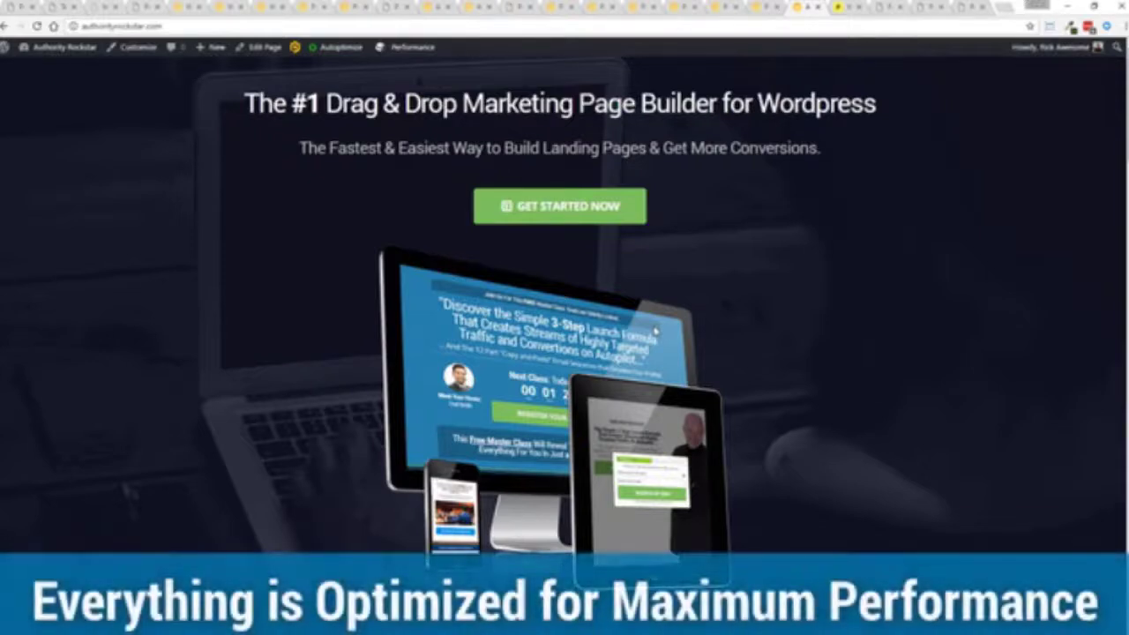
{"action": "scroll", "coordinate": [672, 267], "scroll_direction": "down", "scroll_amount": 4}
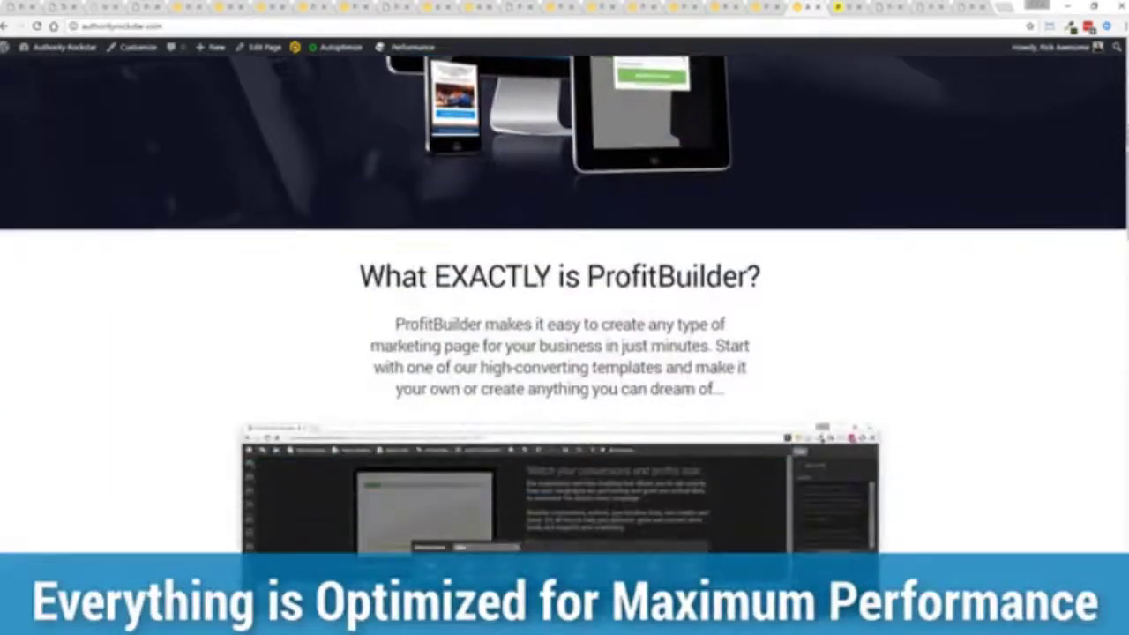
{"action": "scroll", "coordinate": [564, 344], "scroll_direction": "down", "scroll_amount": 20}
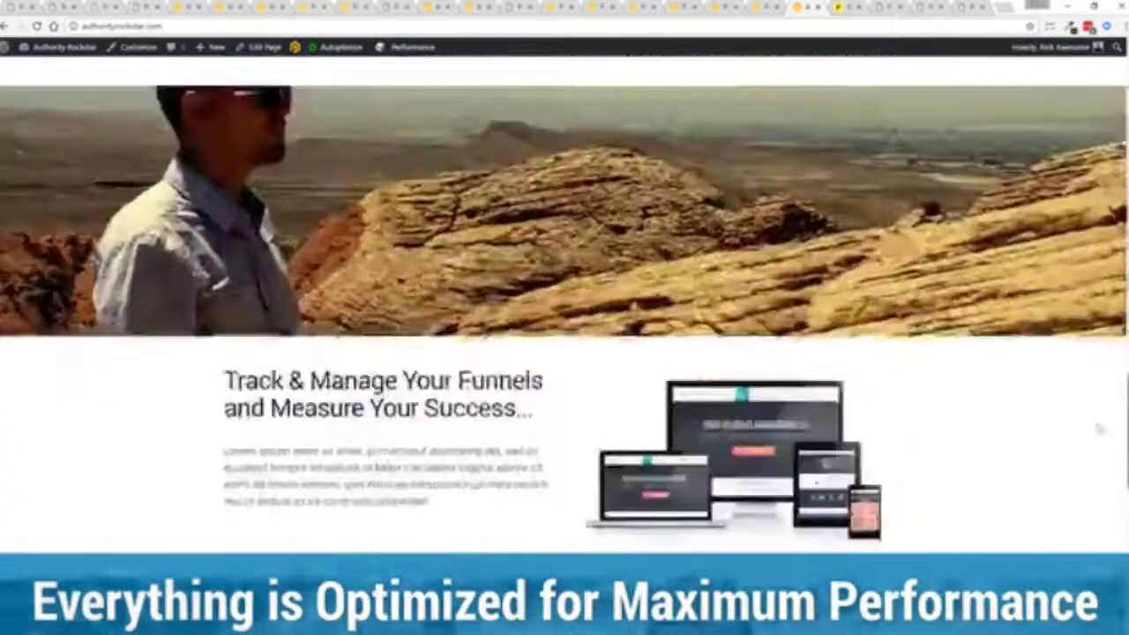
{"action": "scroll", "coordinate": [564, 344], "scroll_direction": "up", "scroll_amount": 20}
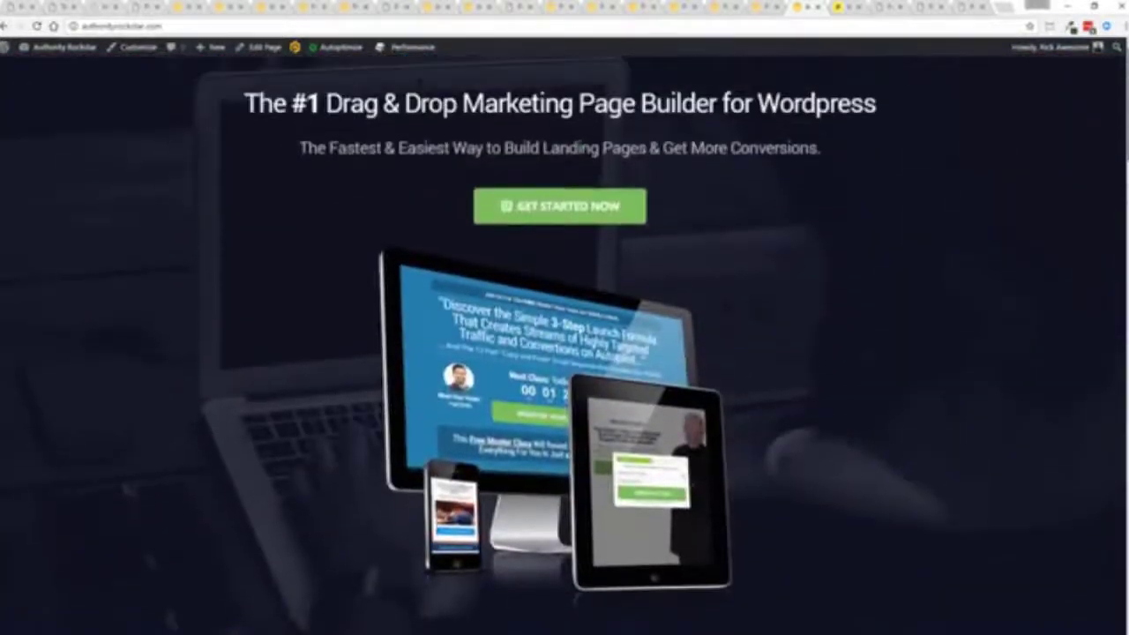
{"action": "key", "text": "ctrl+Tab"}
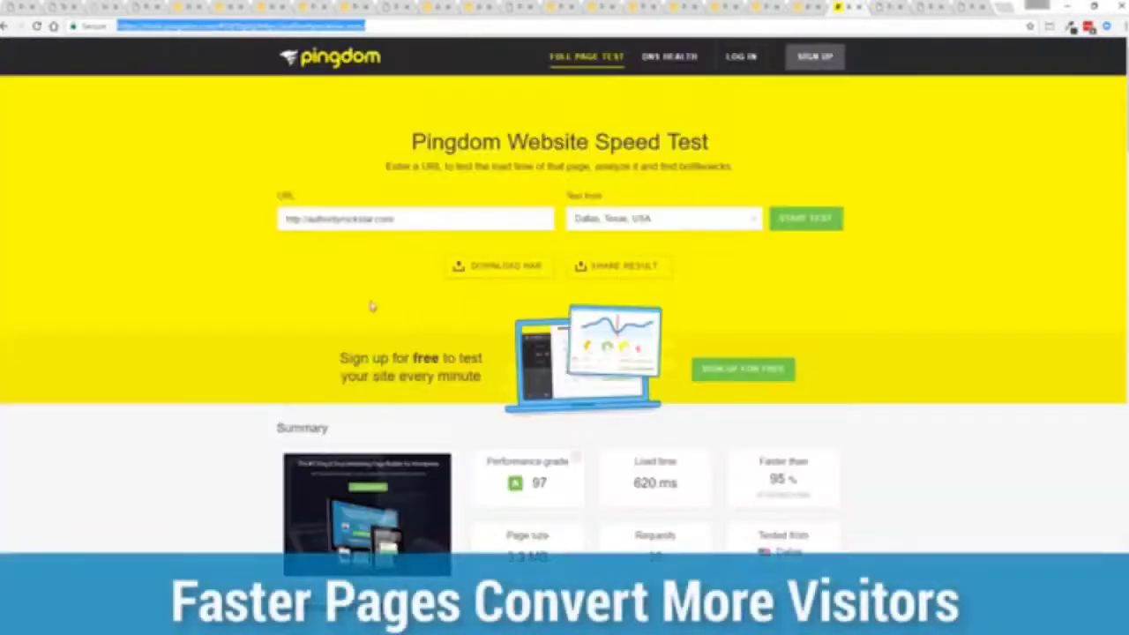
- Return to the Pingdom results, highlight the 620 ms load time, and rerun the speed test
{"action": "key", "text": "ctrl+shift+Tab"}
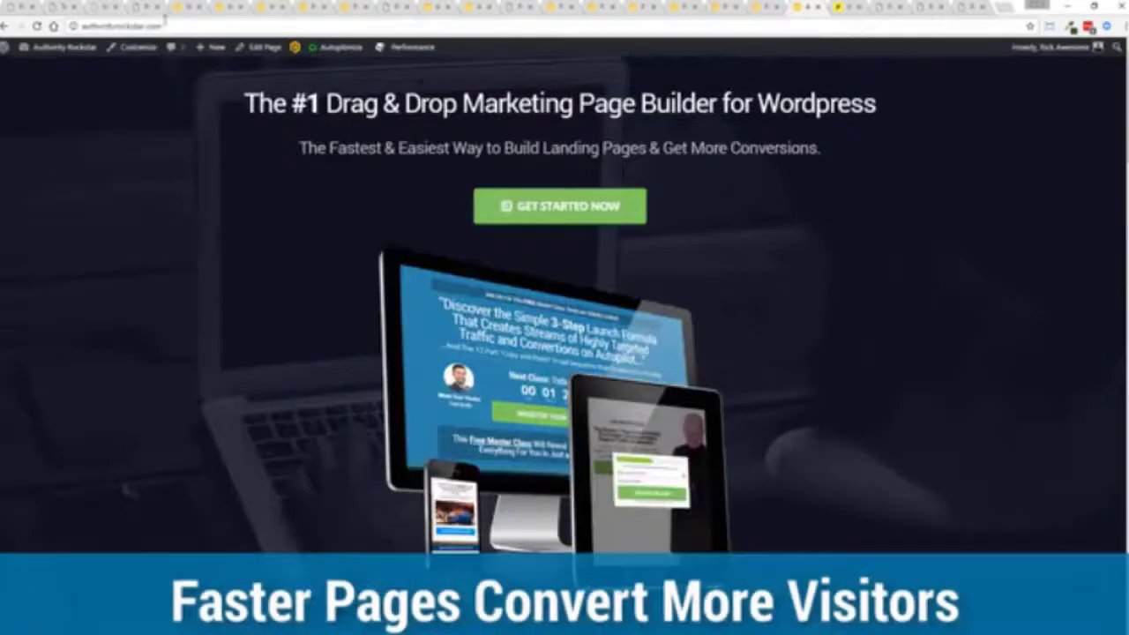
{"action": "key", "text": "ctrl+Tab"}
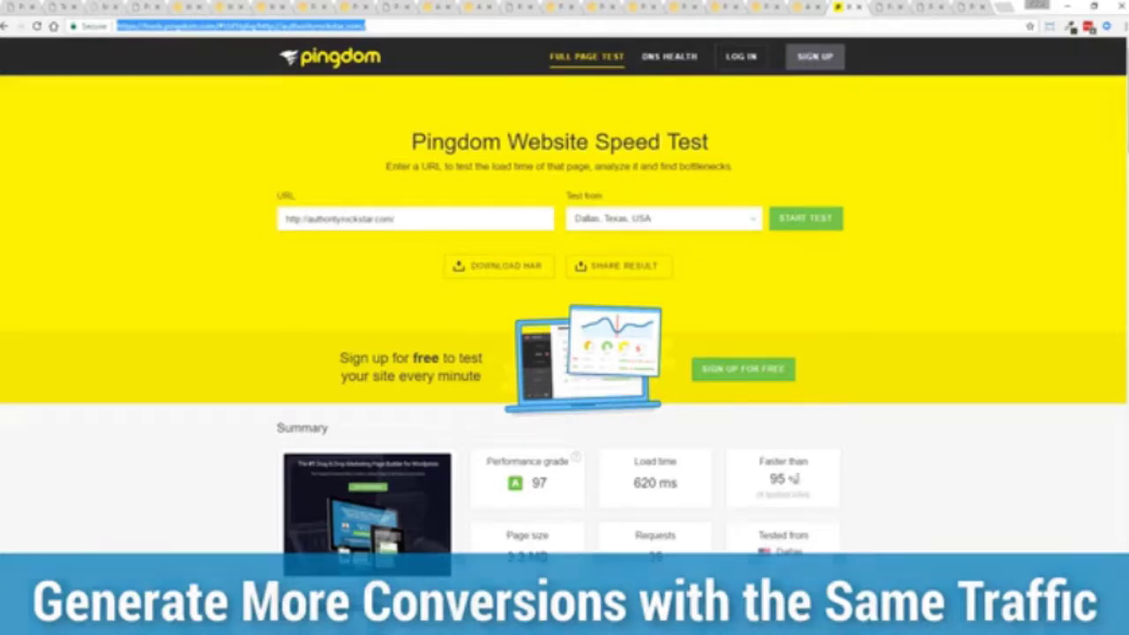
{"action": "left_click_drag", "start_coordinate": [680, 483], "coordinate": [631, 484]}
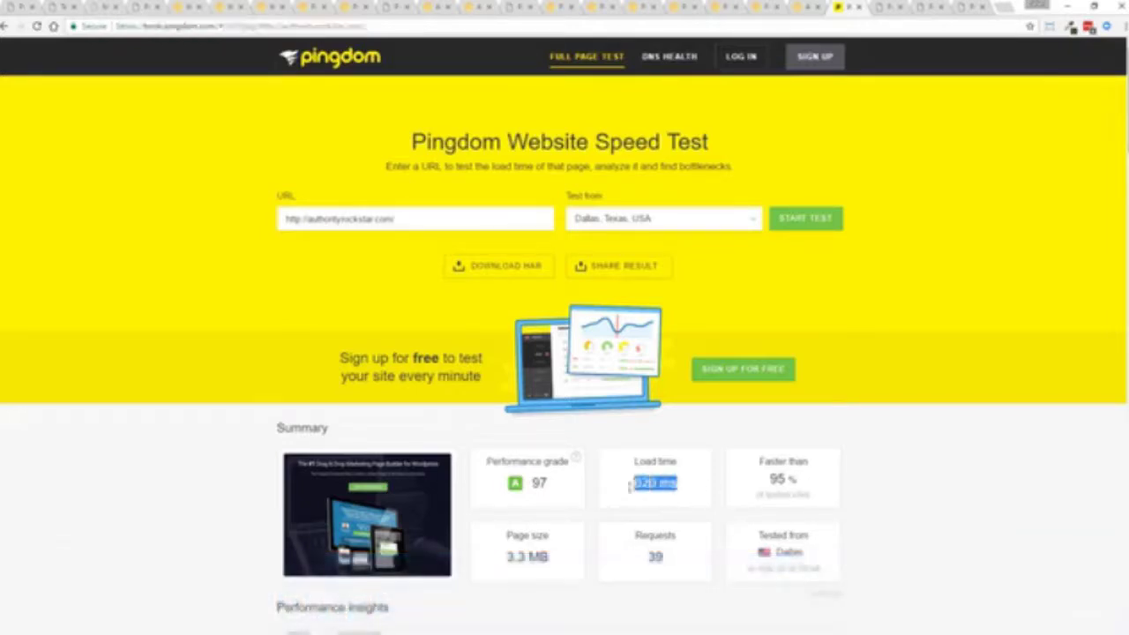
{"action": "left_click", "coordinate": [905, 499]}
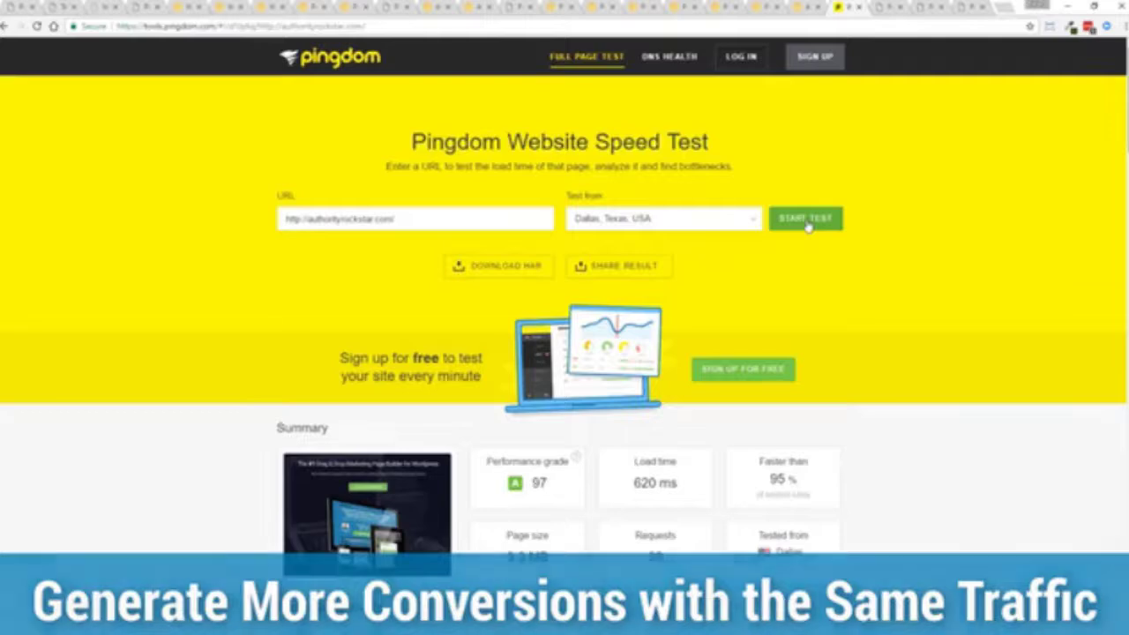
{"action": "left_click", "coordinate": [807, 225]}
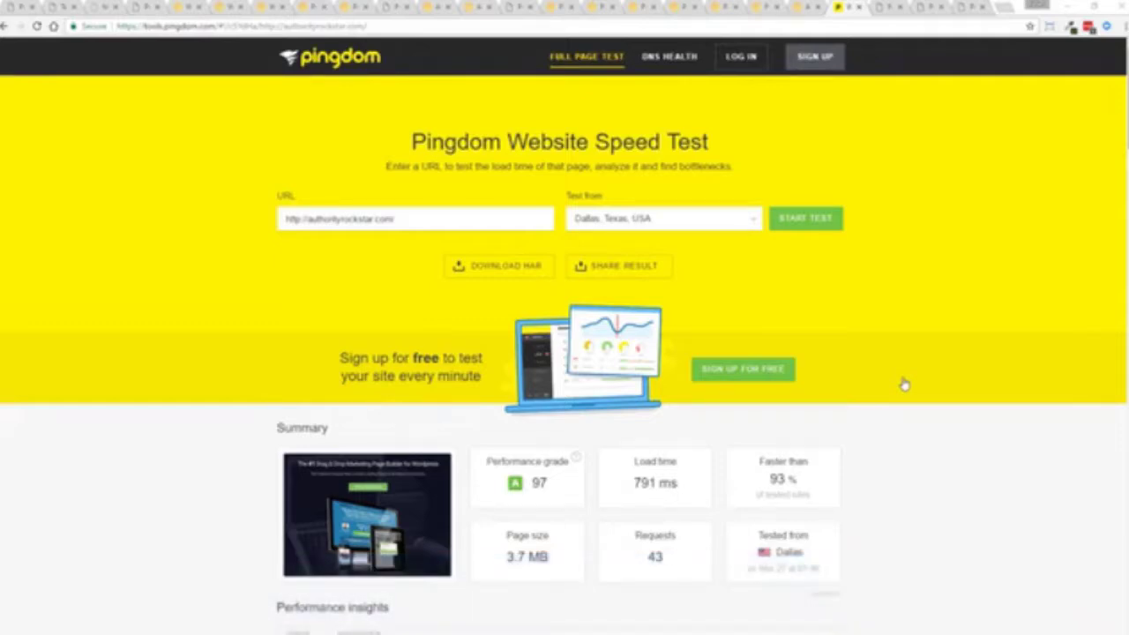
- Show the Funnels overview and its view and conversion stats for Krystal Clear and Titan Bootcamp
{"action": "left_click", "coordinate": [887, 8]}
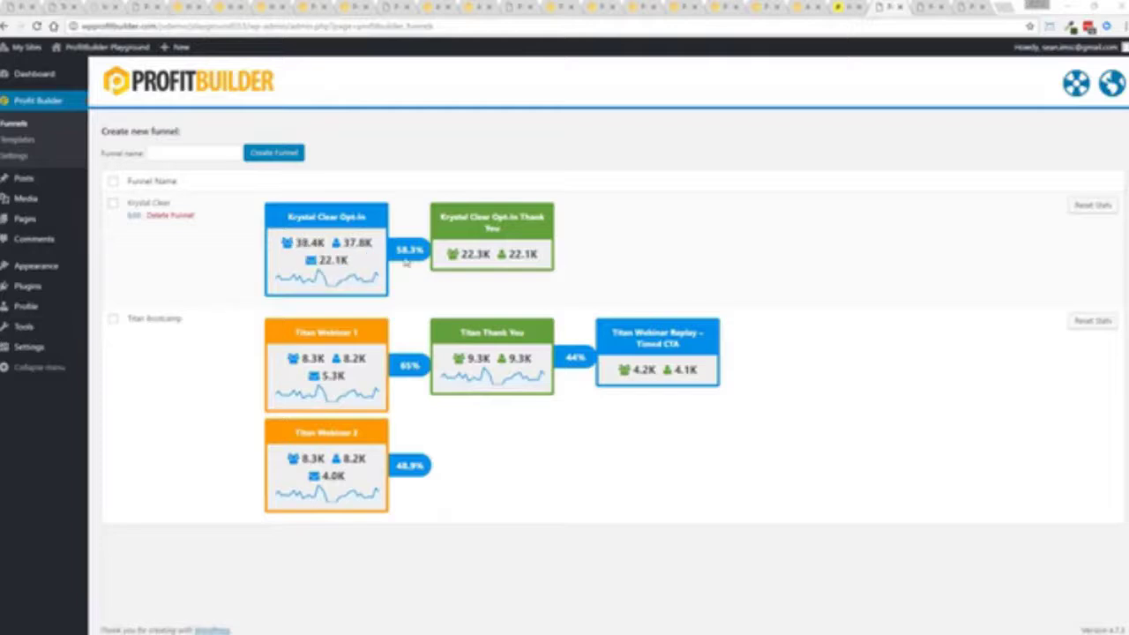
{"action": "mouse_move", "coordinate": [296, 247]}
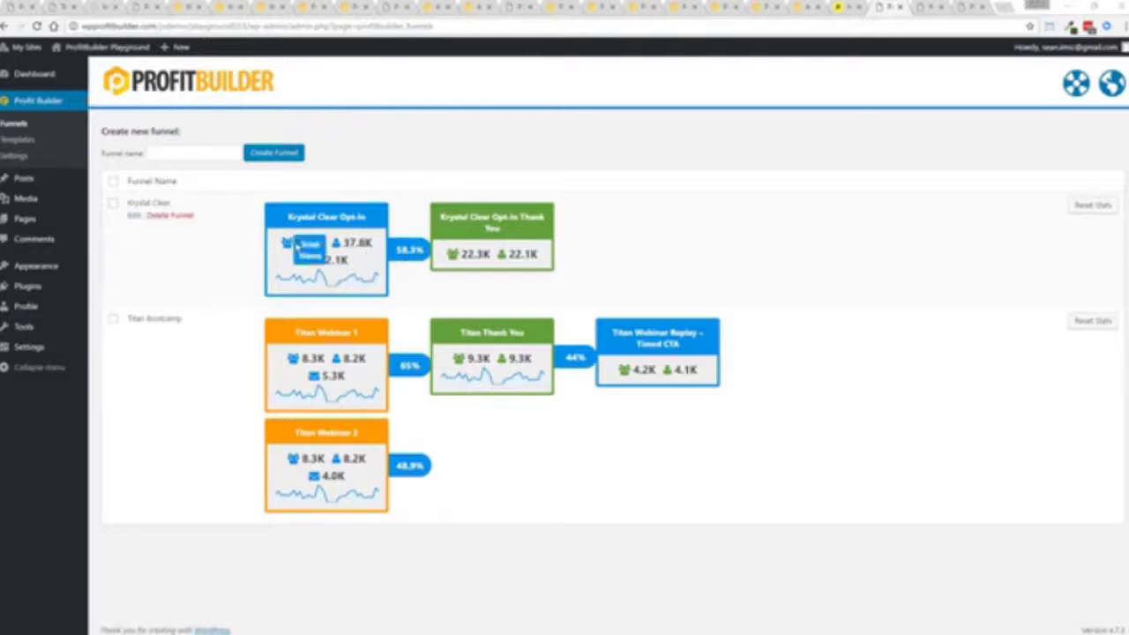
{"action": "mouse_move", "coordinate": [358, 248]}
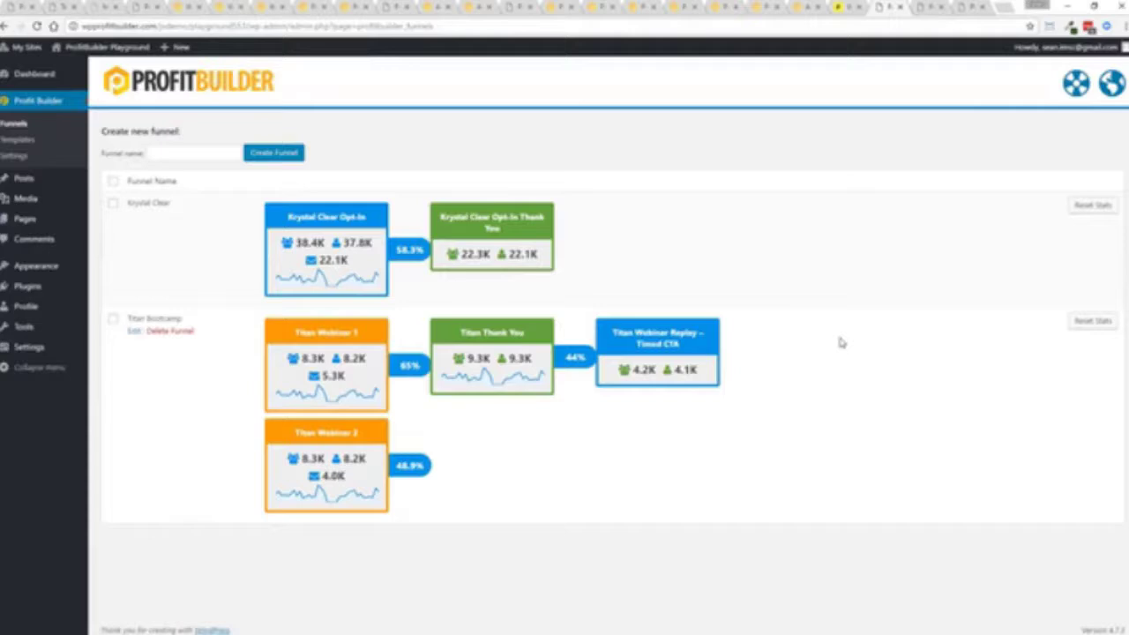
{"action": "mouse_move", "coordinate": [338, 347]}
{"action": "mouse_move", "coordinate": [364, 374]}
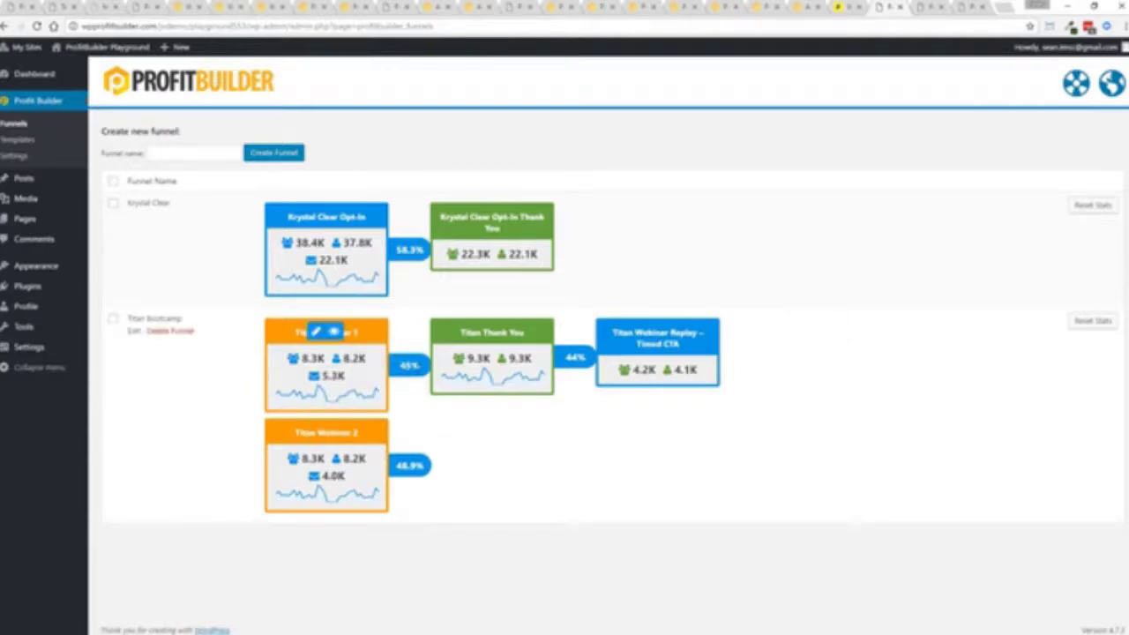
{"action": "mouse_move", "coordinate": [370, 467]}
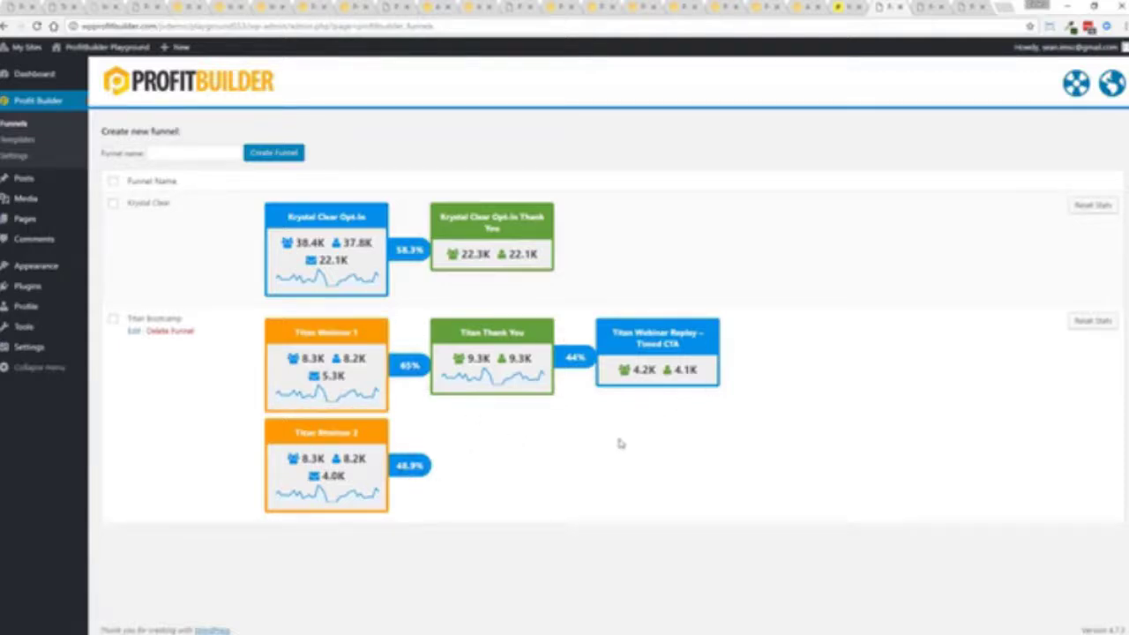
- Edit the webinar registration page visually, review A/B test winner options keeping Most Conversions, then cancel
{"action": "left_click", "coordinate": [760, 7]}
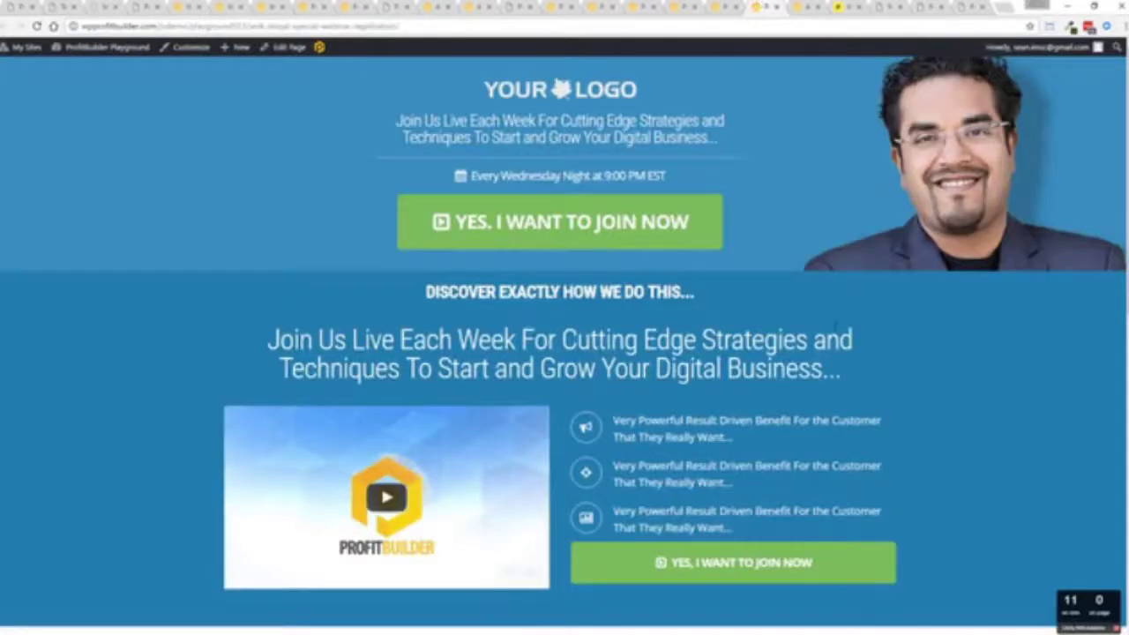
{"action": "left_click", "coordinate": [321, 47]}
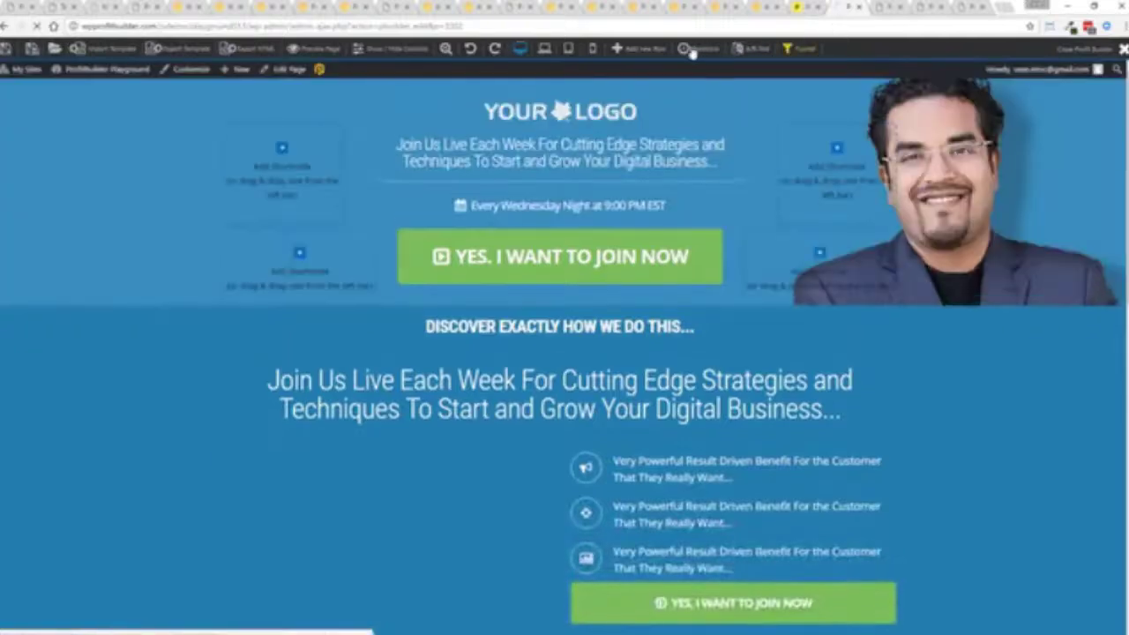
{"action": "left_click", "coordinate": [755, 51]}
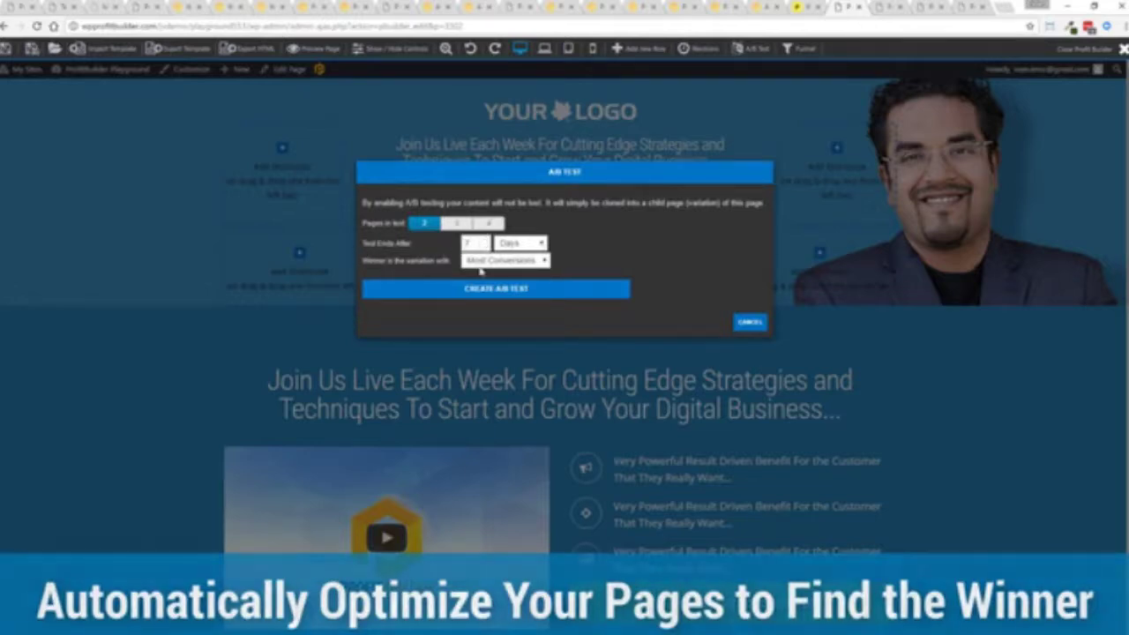
{"action": "left_click", "coordinate": [507, 261]}
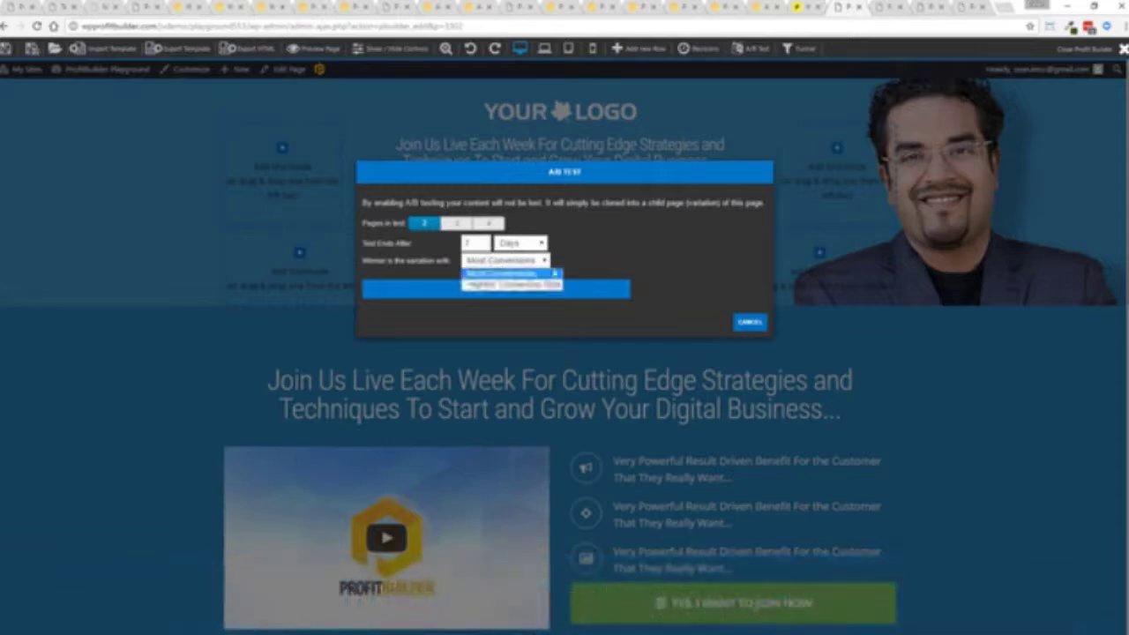
{"action": "left_click", "coordinate": [586, 259]}
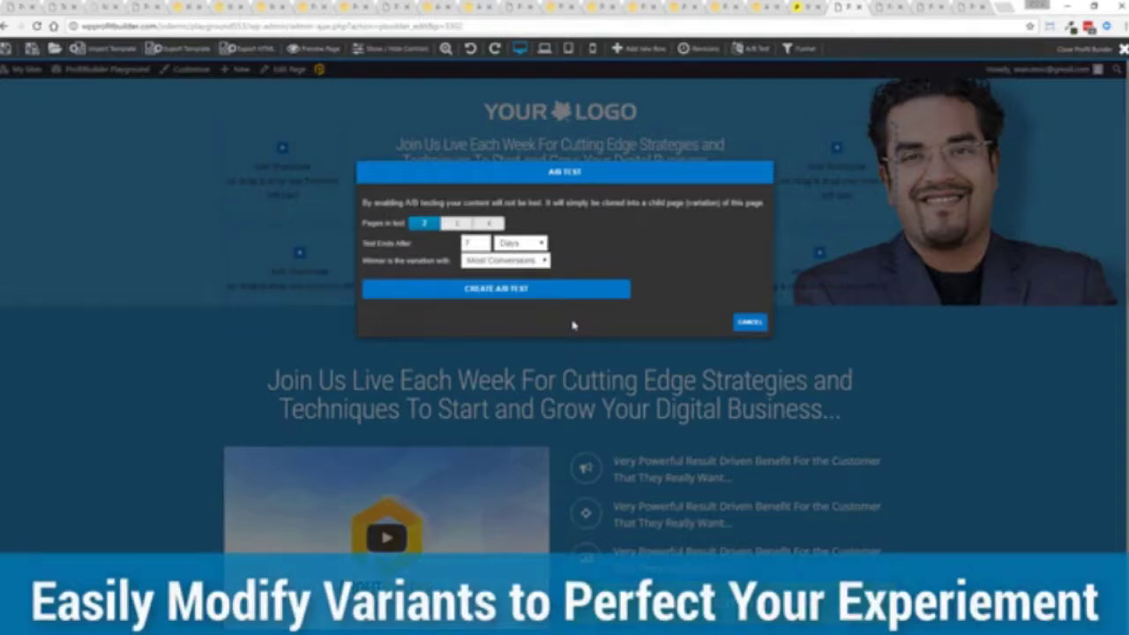
{"action": "left_click", "coordinate": [749, 321]}
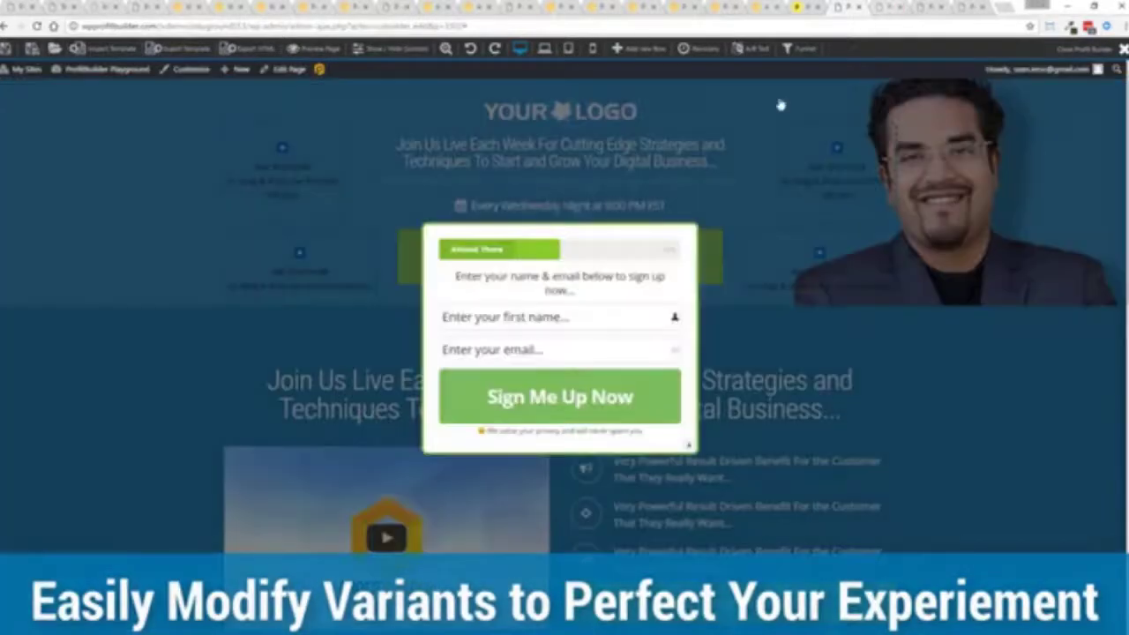
- Dismiss the sign-up popup and create a new funnel named 'Test Funnel'
{"action": "left_click", "coordinate": [688, 446]}
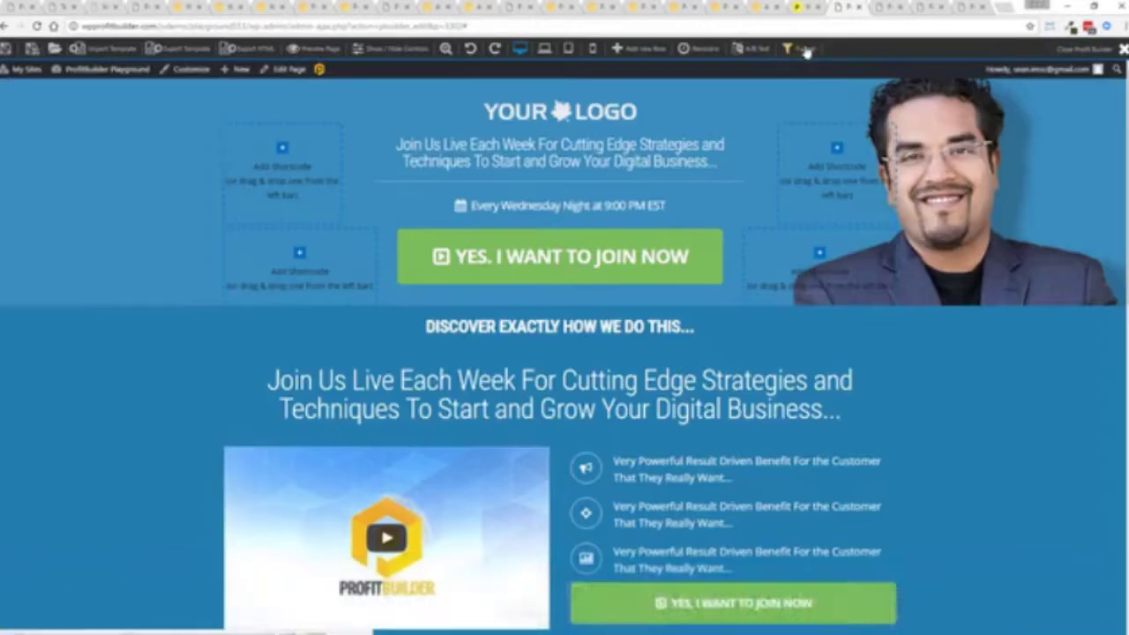
{"action": "left_click", "coordinate": [804, 50]}
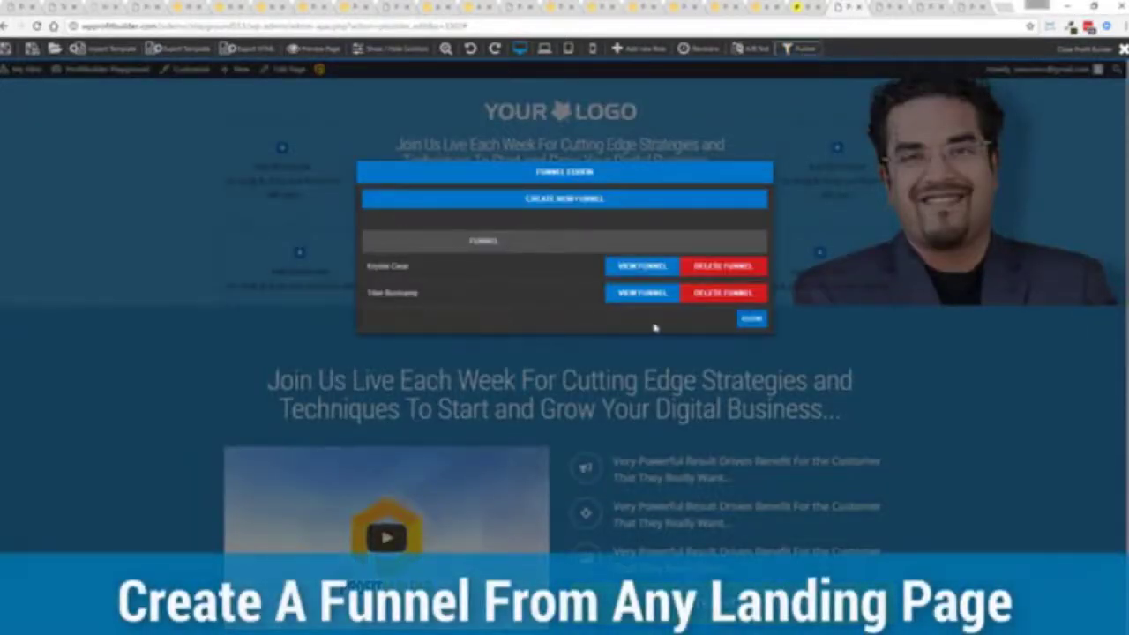
{"action": "left_click", "coordinate": [547, 201]}
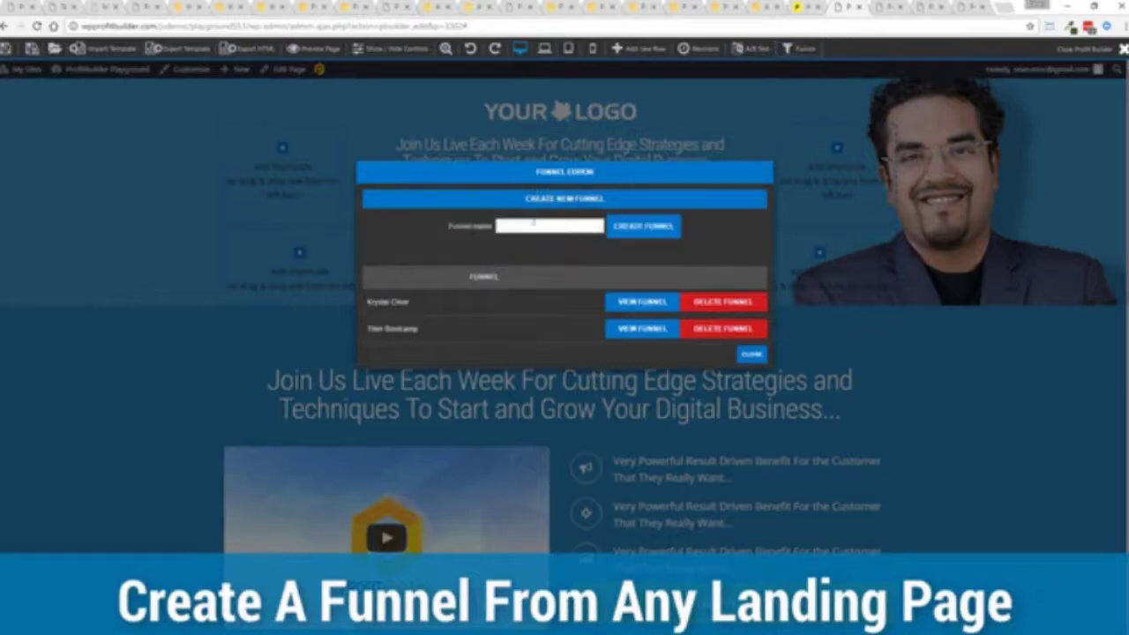
{"action": "type", "text": "Test Funnel"}
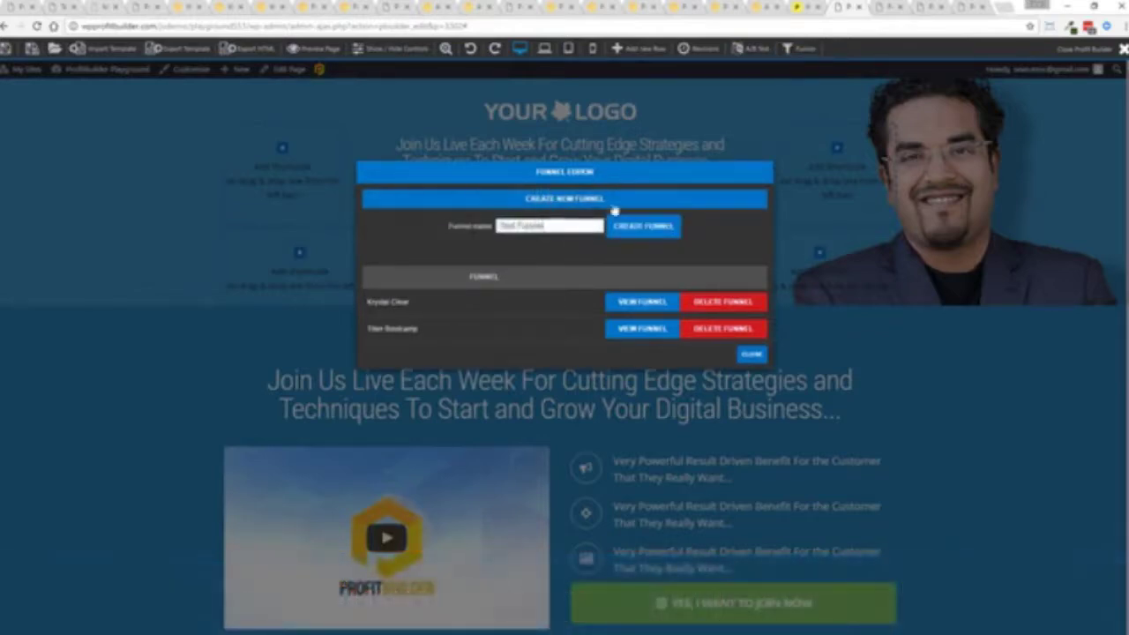
{"action": "left_click", "coordinate": [643, 228]}
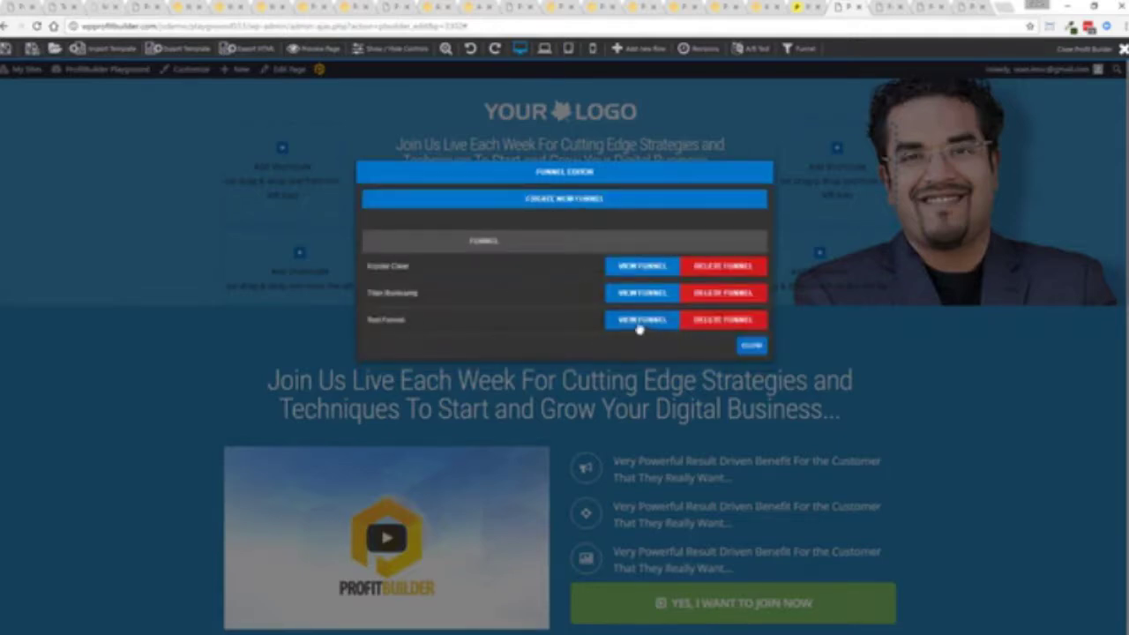
- Add the webinar registration page to Test Funnel and return to the Funnels overview
{"action": "left_click", "coordinate": [642, 323]}
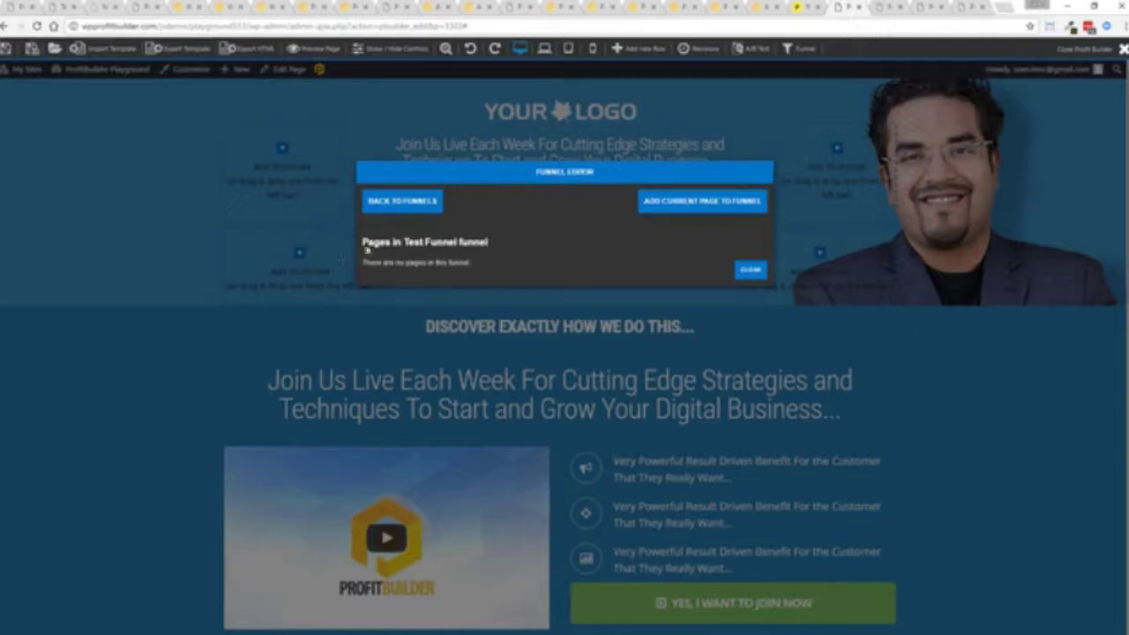
{"action": "left_click", "coordinate": [699, 204]}
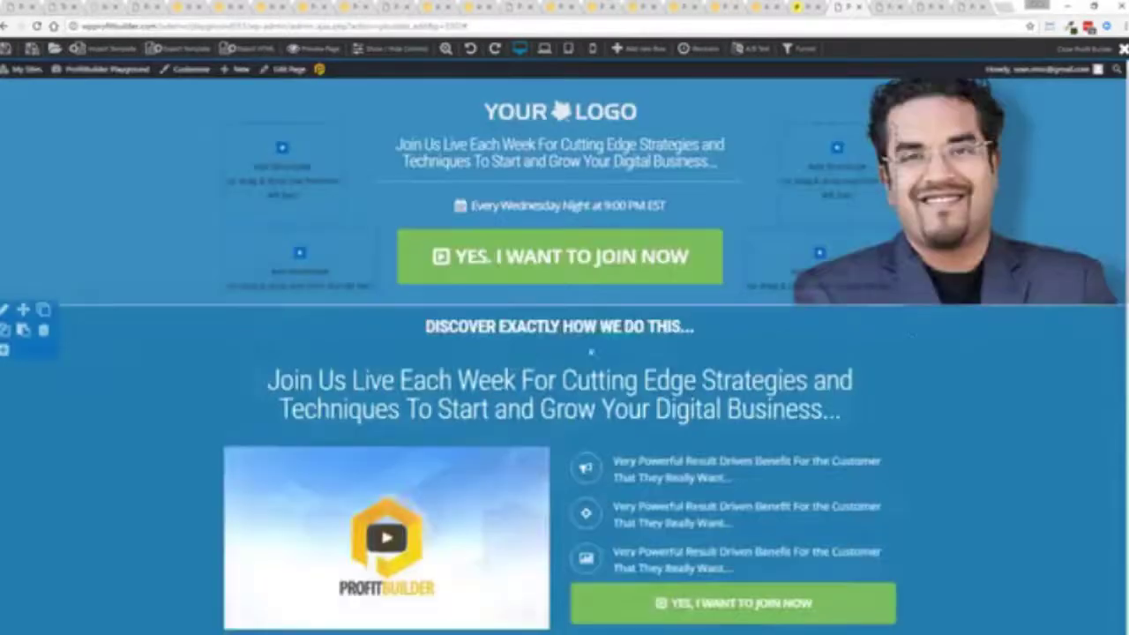
{"action": "left_click", "coordinate": [512, 343]}
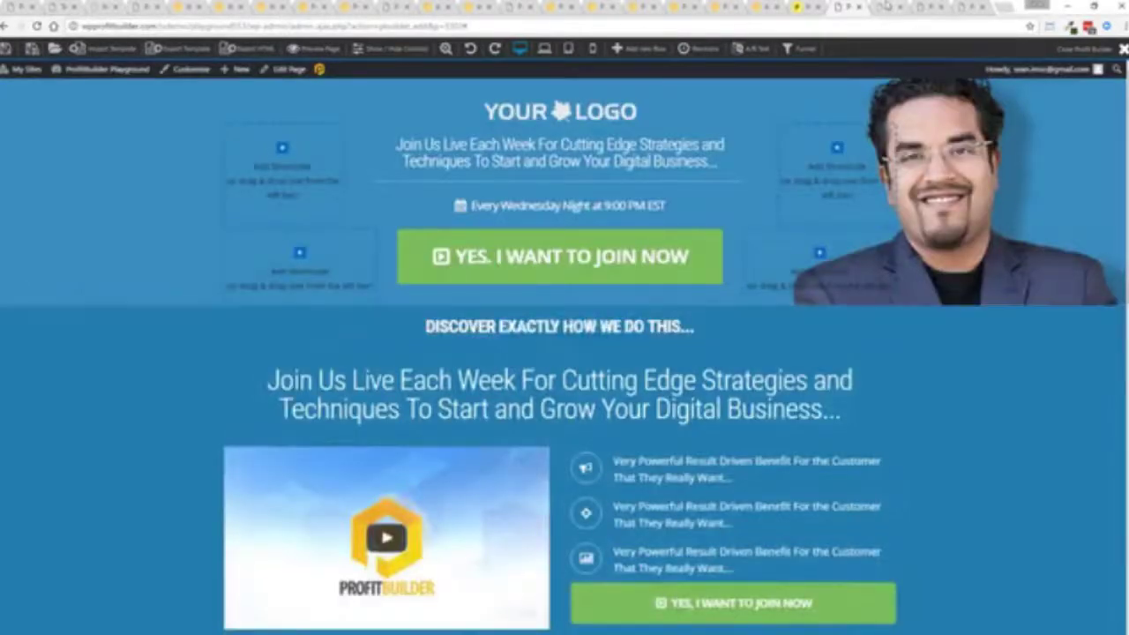
{"action": "left_click", "coordinate": [885, 7]}
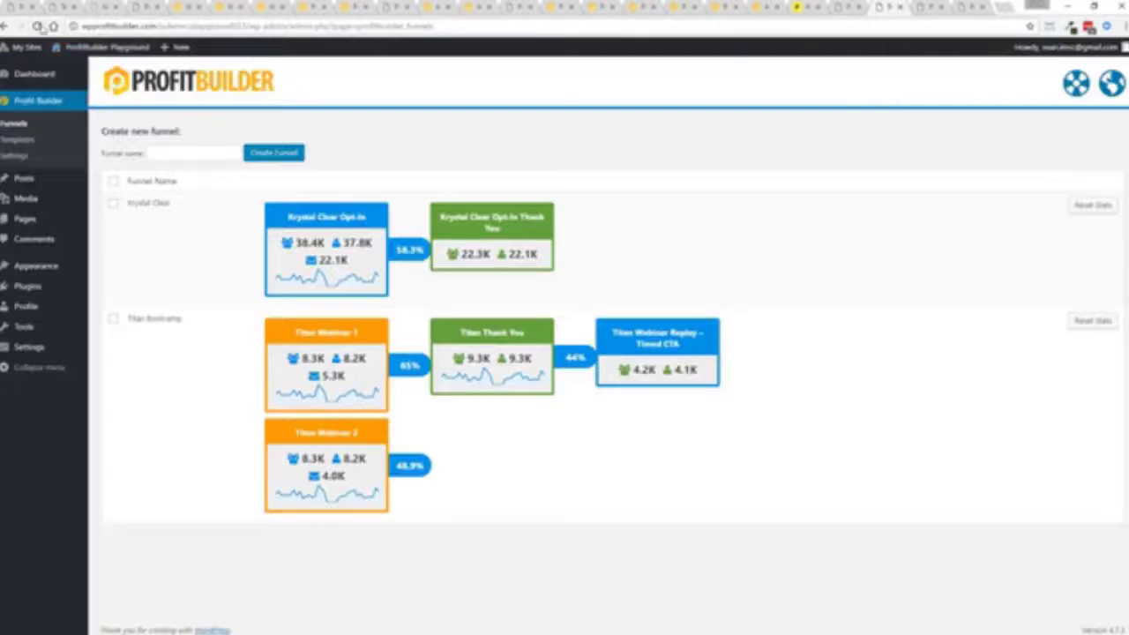
- Reload the funnels list showing Test Funnel, check Titan Bootcamp's pages, then go to the Pages list
{"action": "left_click", "coordinate": [36, 26]}
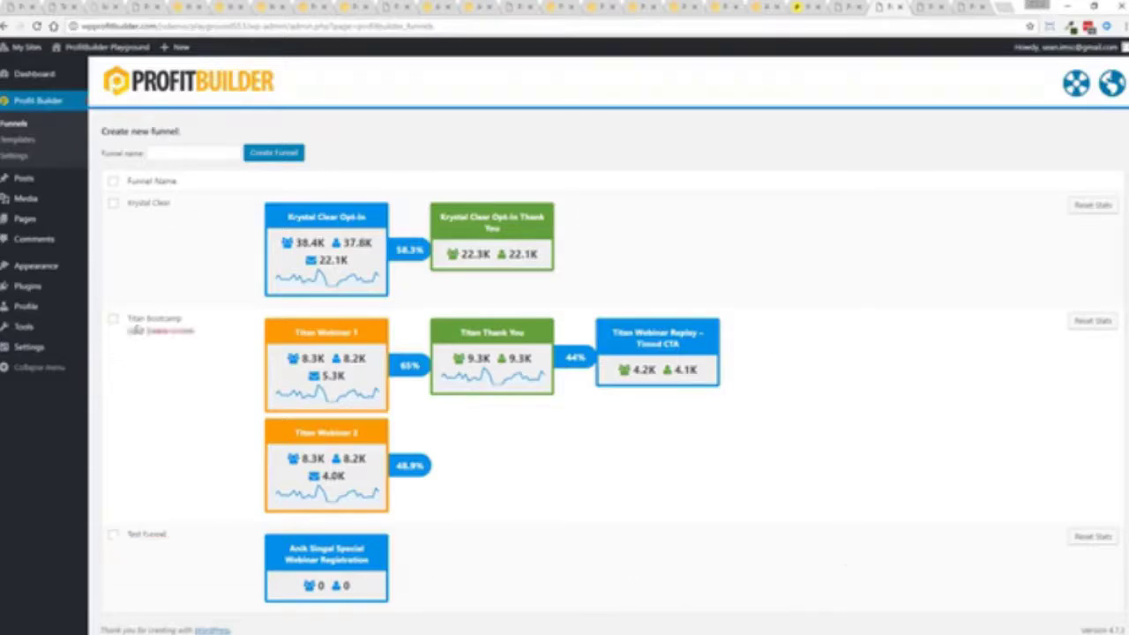
{"action": "left_click", "coordinate": [133, 331]}
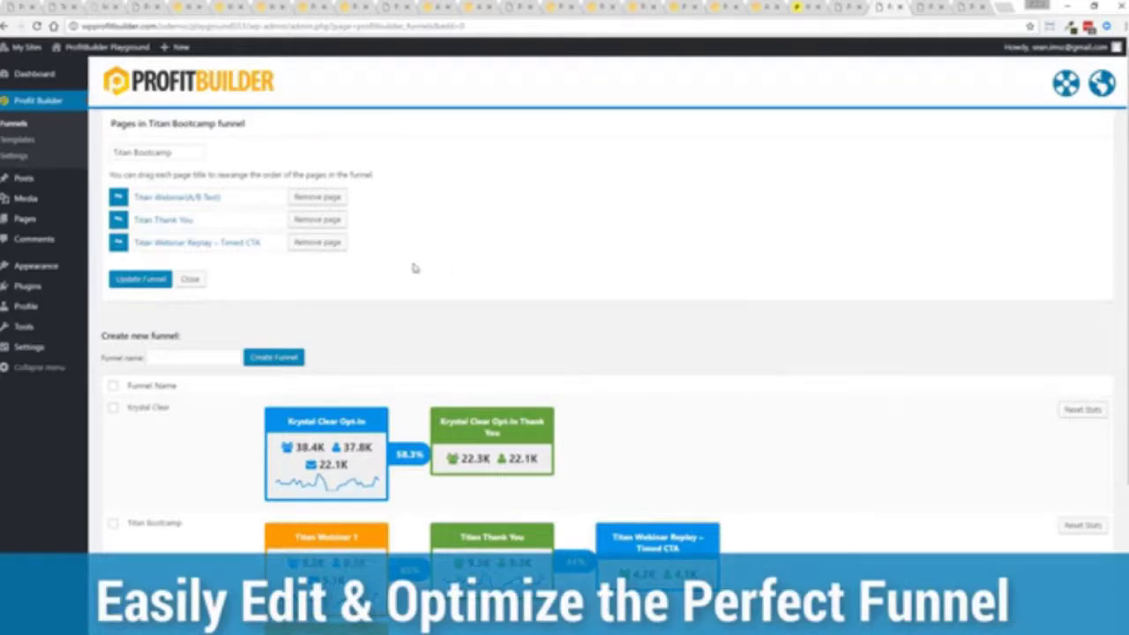
{"action": "left_click", "coordinate": [190, 279]}
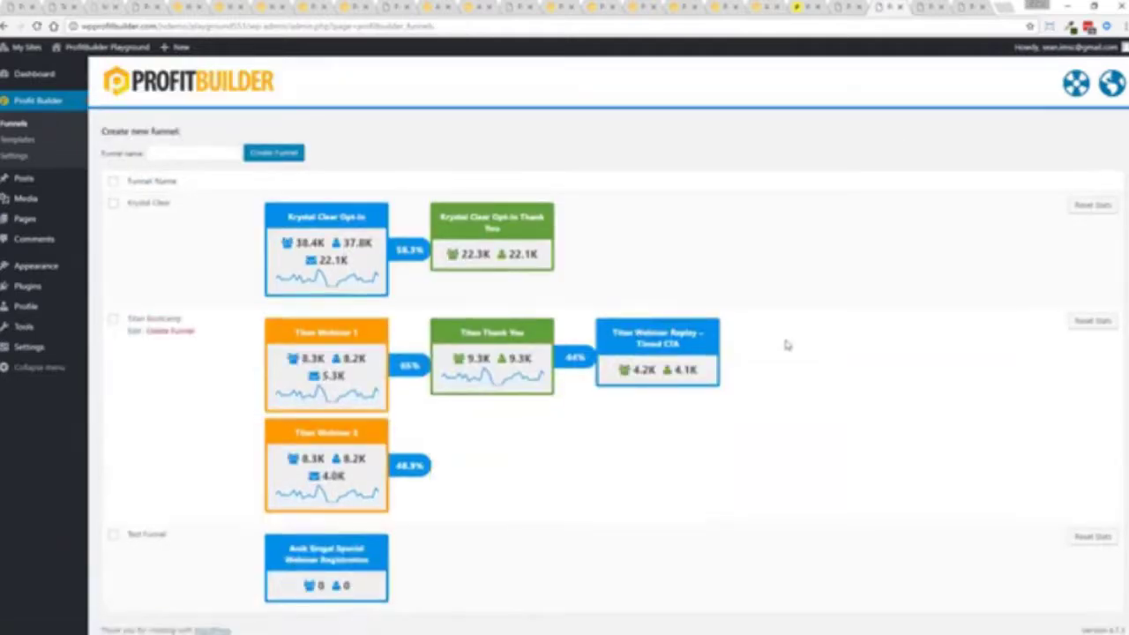
{"action": "left_click", "coordinate": [922, 6]}
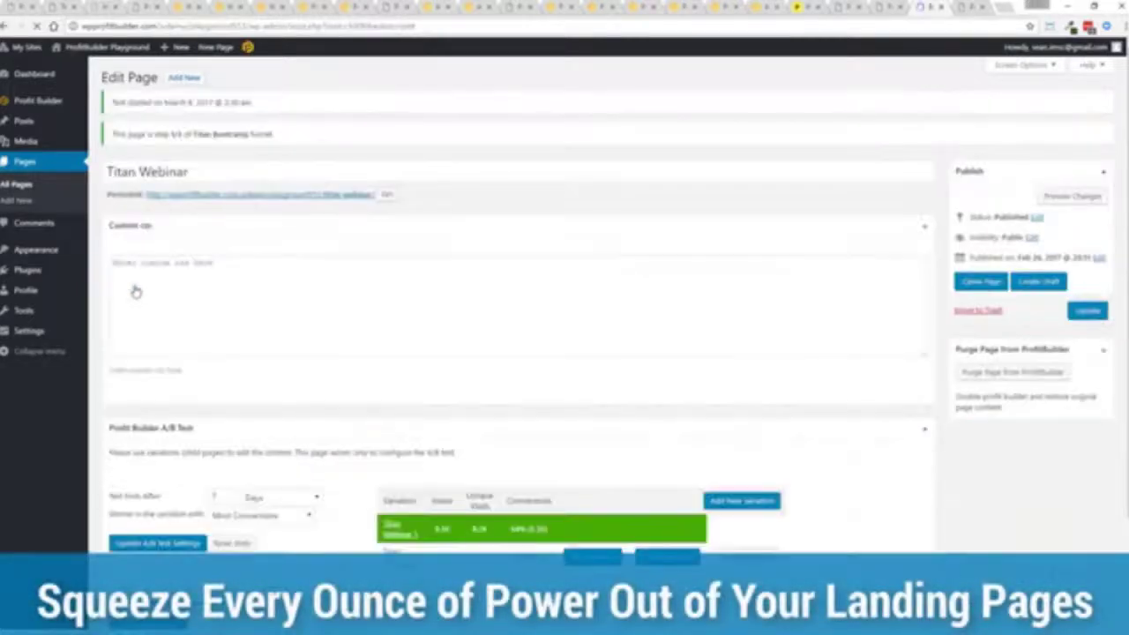
- Scroll to the A/B test box where Titan Webinar 1 wins with 64% conversions
{"action": "scroll", "coordinate": [481, 238], "scroll_direction": "down", "scroll_amount": 3}
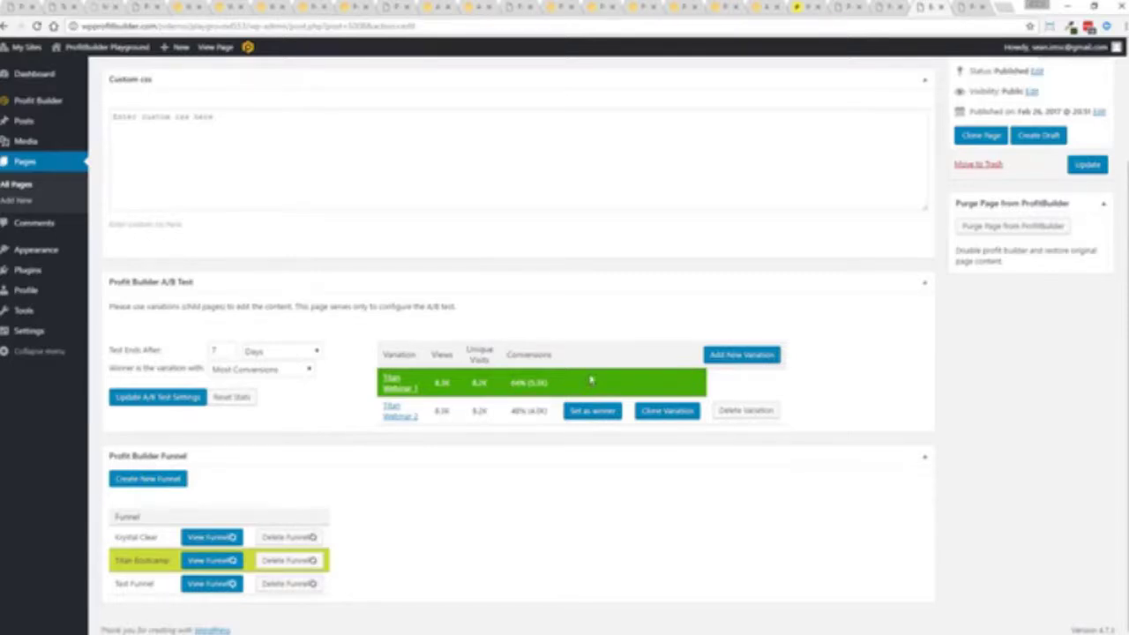
{"action": "scroll", "coordinate": [589, 379], "scroll_direction": "up", "scroll_amount": 3}
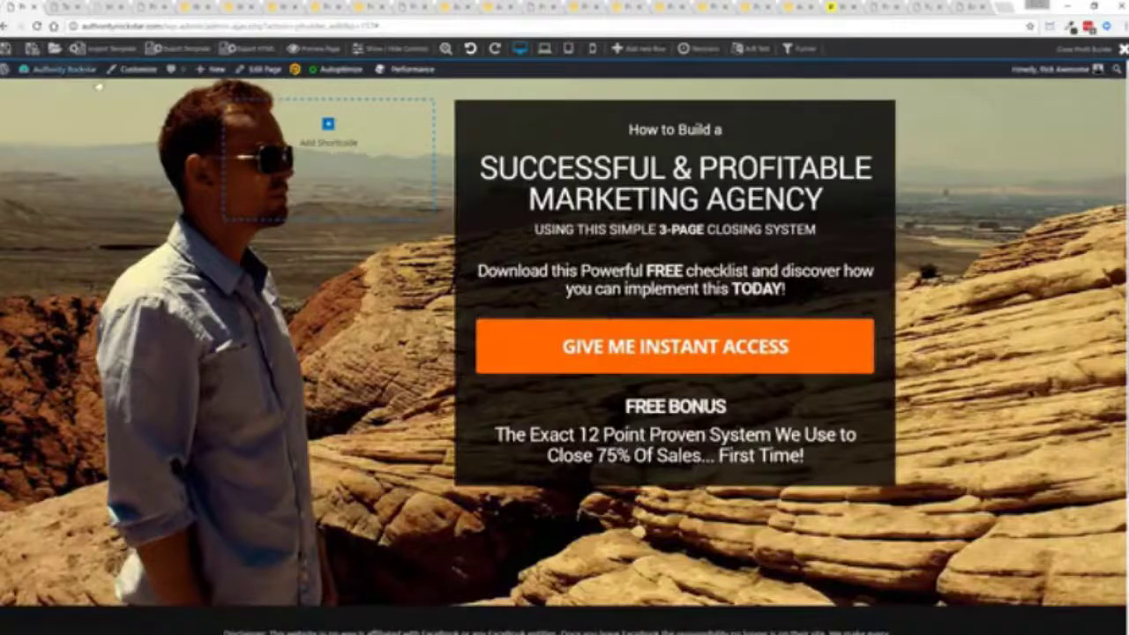
- Go to Profit Builder > Templates in the WordPress sidebar
{"action": "mouse_move", "coordinate": [97, 71]}
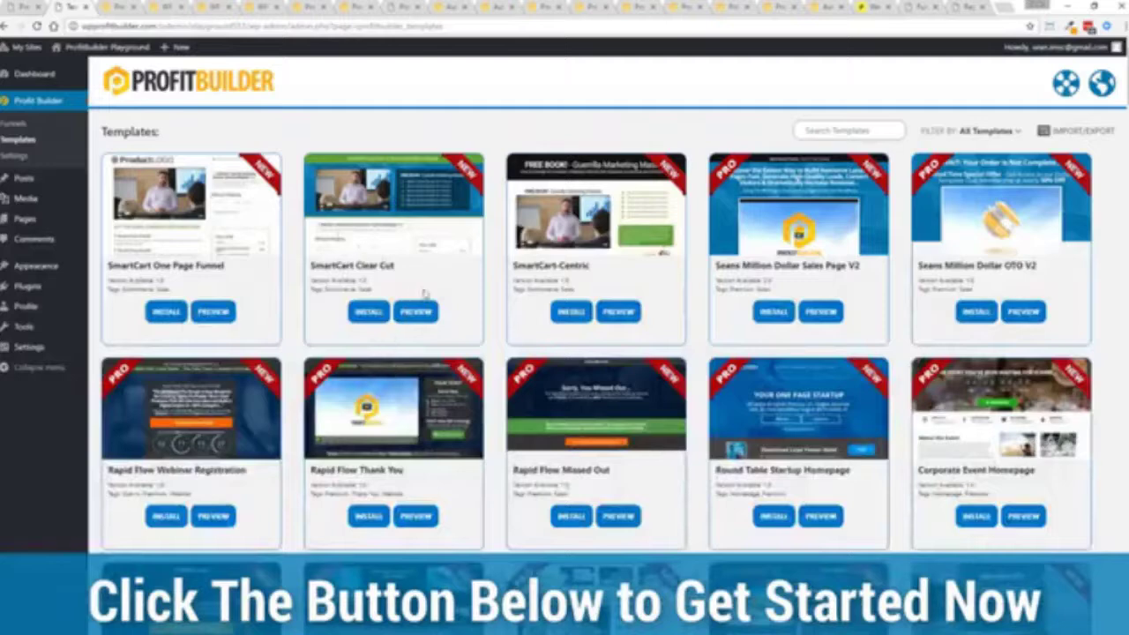
- Preview the travel ebook template and try its free ebook opt-in popup
{"action": "scroll", "coordinate": [423, 295], "scroll_direction": "down", "scroll_amount": 3}
{"action": "scroll", "coordinate": [421, 294], "scroll_direction": "up", "scroll_amount": 1}
{"action": "scroll", "coordinate": [411, 299], "scroll_direction": "up", "scroll_amount": 1}
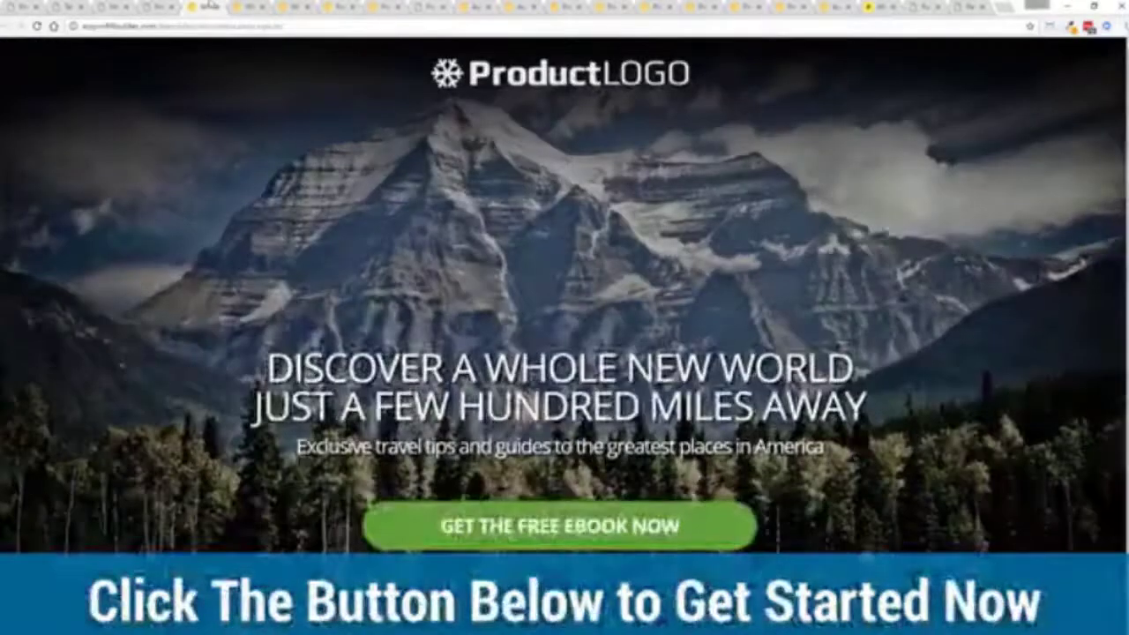
{"action": "left_click", "coordinate": [537, 516]}
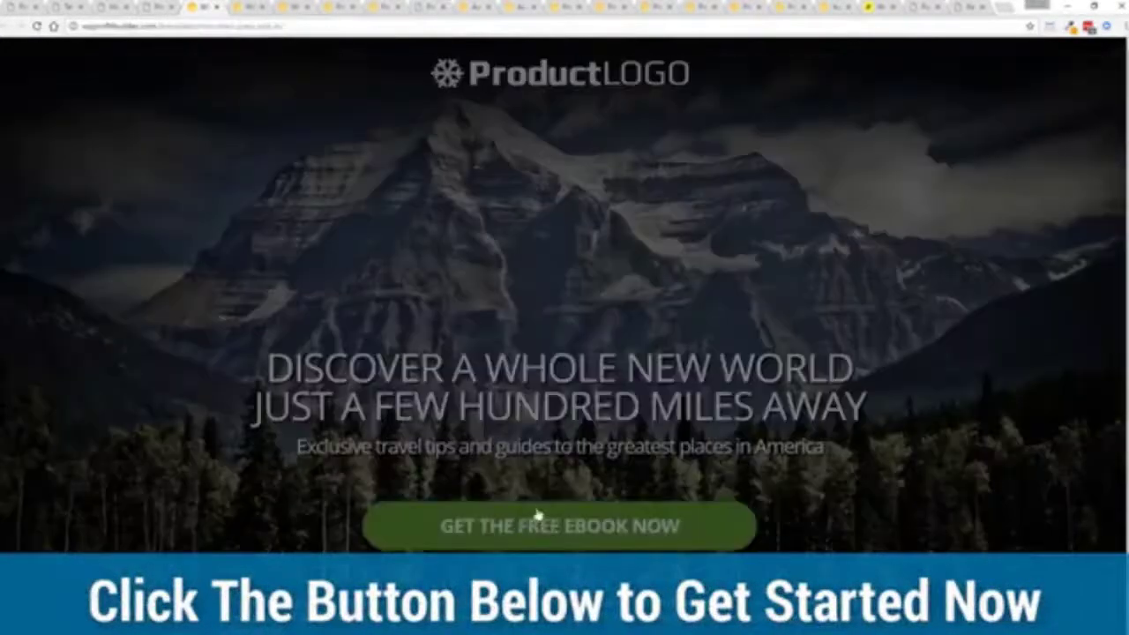
{"action": "left_click", "coordinate": [716, 407]}
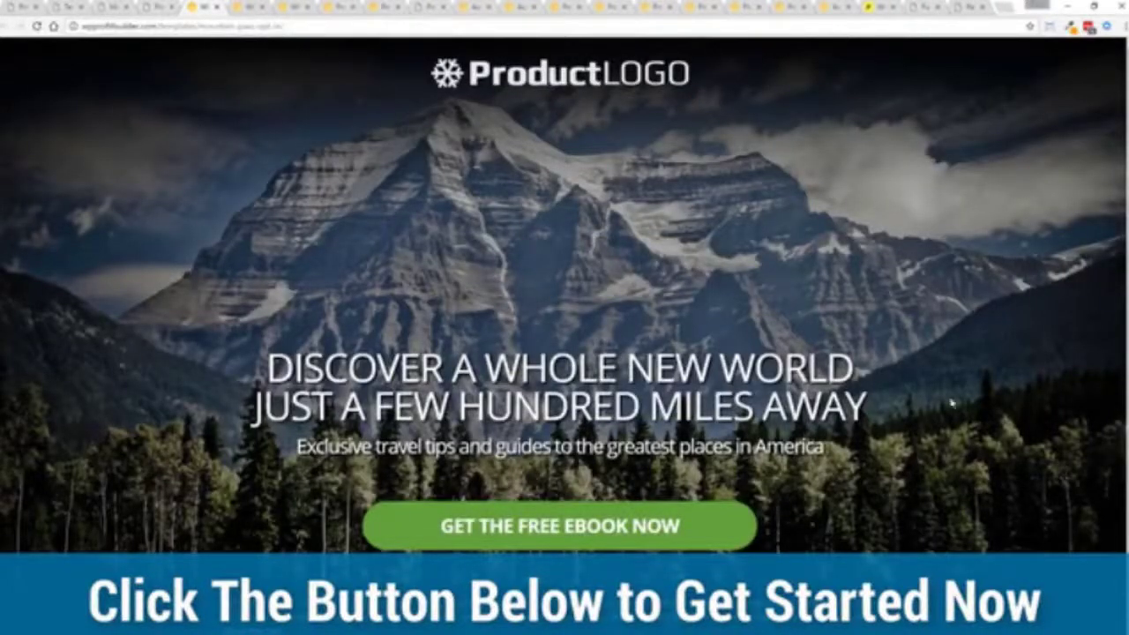
- Browse the restaurant, video opt-in and FREE MASTER CLASS template previews
{"action": "left_click", "coordinate": [248, 8]}
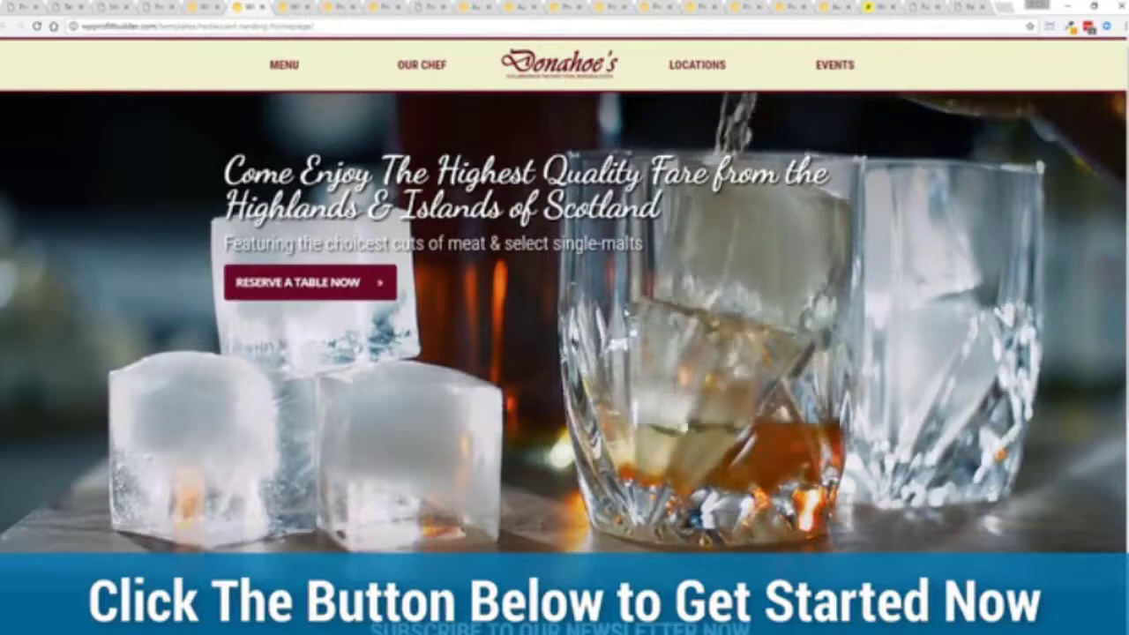
{"action": "key", "text": "ctrl+Tab"}
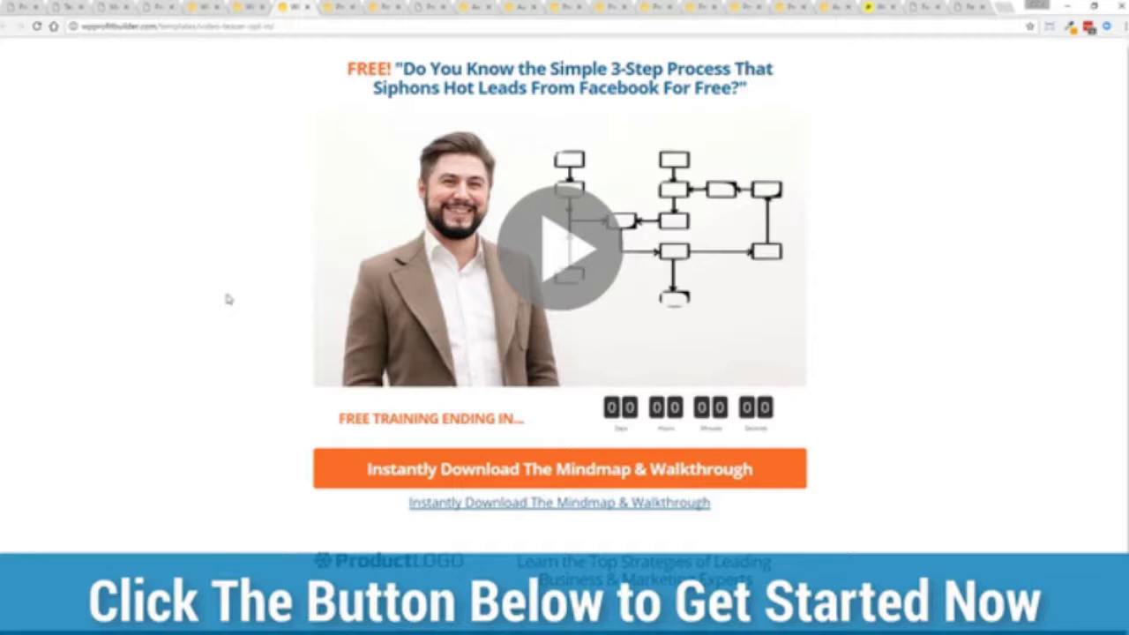
{"action": "key", "text": "ctrl+Tab"}
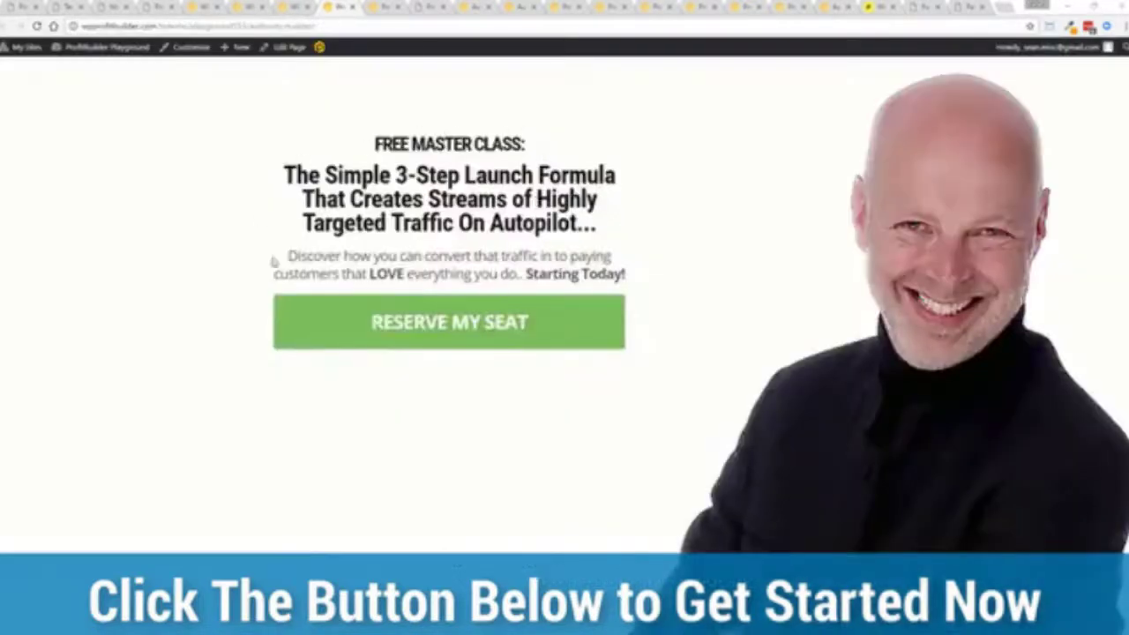